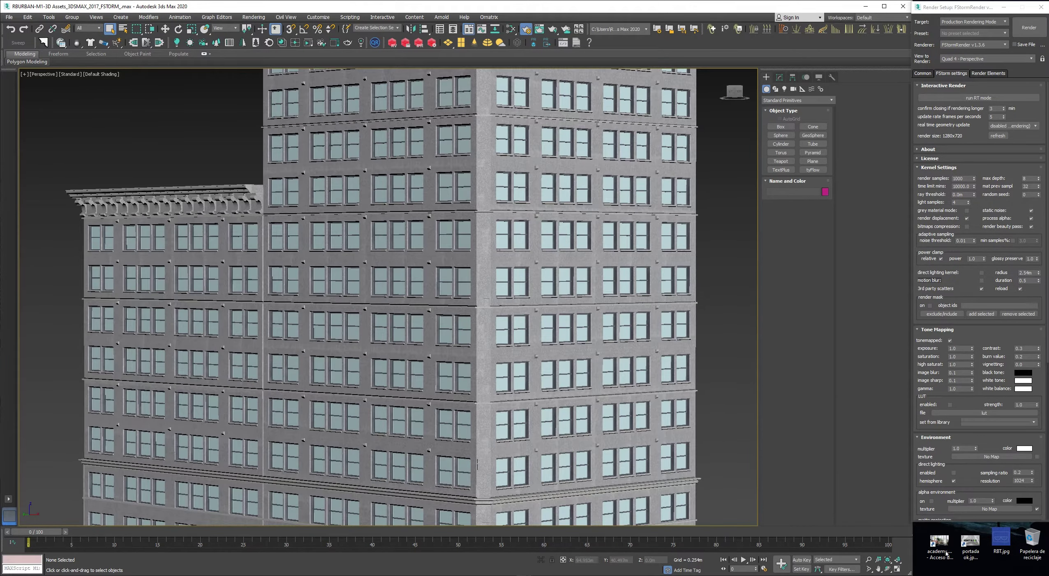
View the cover image portada ok.jpg in the photo viewer and return to 3ds Max.
mouse_move(936, 575)
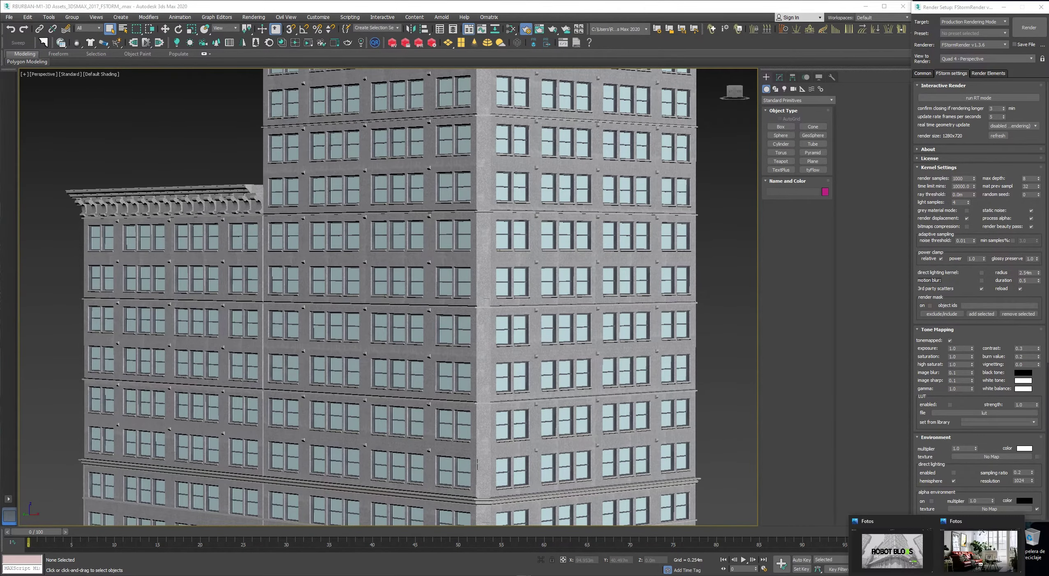
click(892, 548)
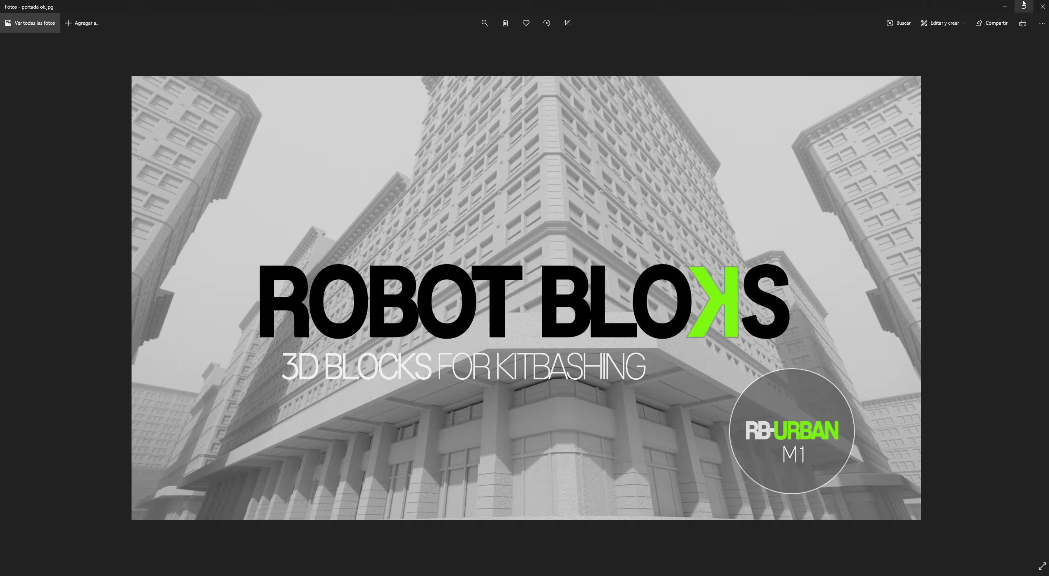
click(1005, 7)
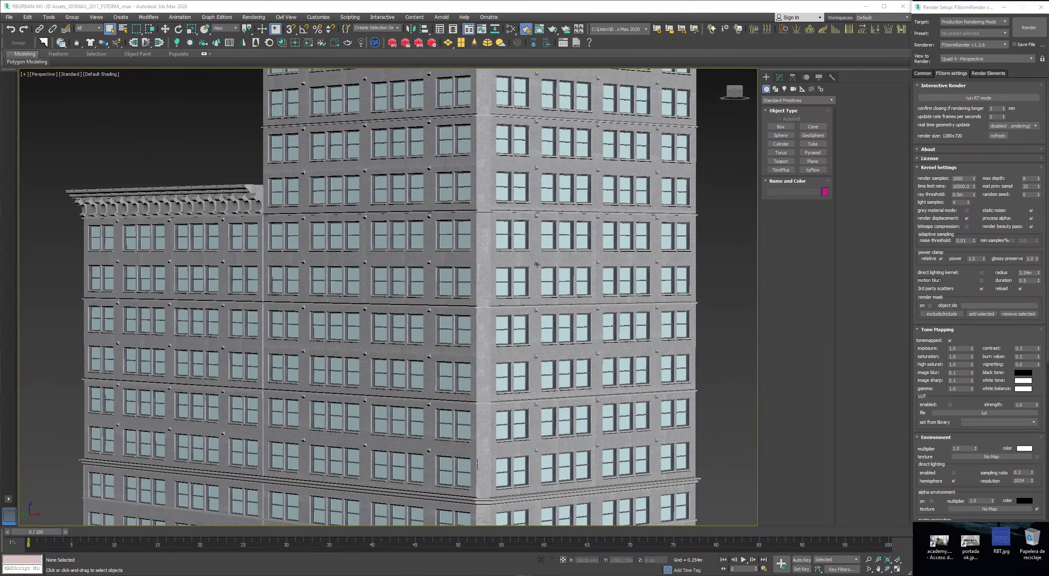
Show the whole building module from the Top view with Default Shading instead of wireframe.
scroll(537, 264, down, 10)
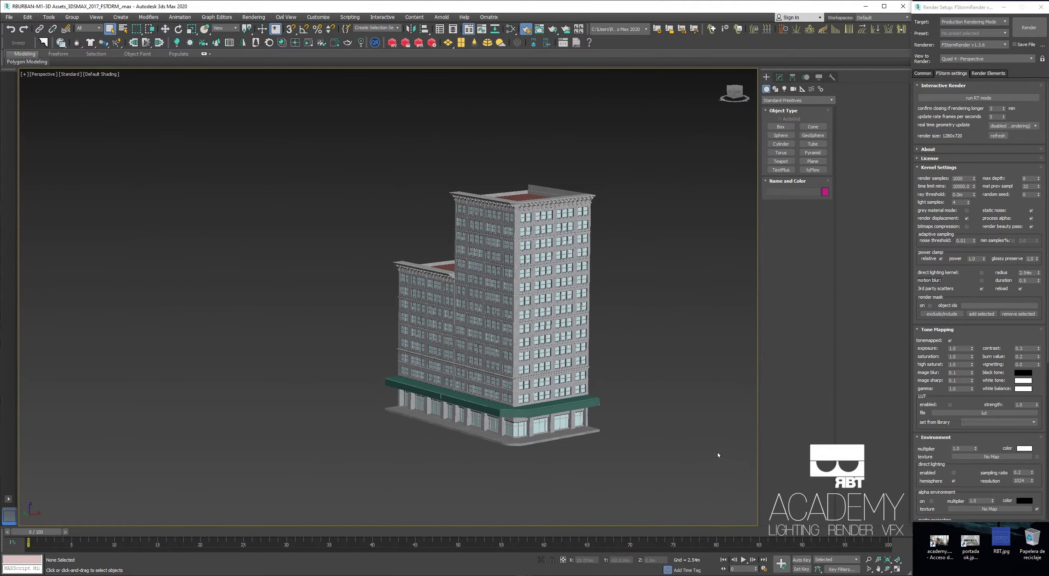
click(885, 560)
alt+middle_drag(411, 329, 465, 314)
key(t)
scroll(481, 316, down, 15)
click(437, 300)
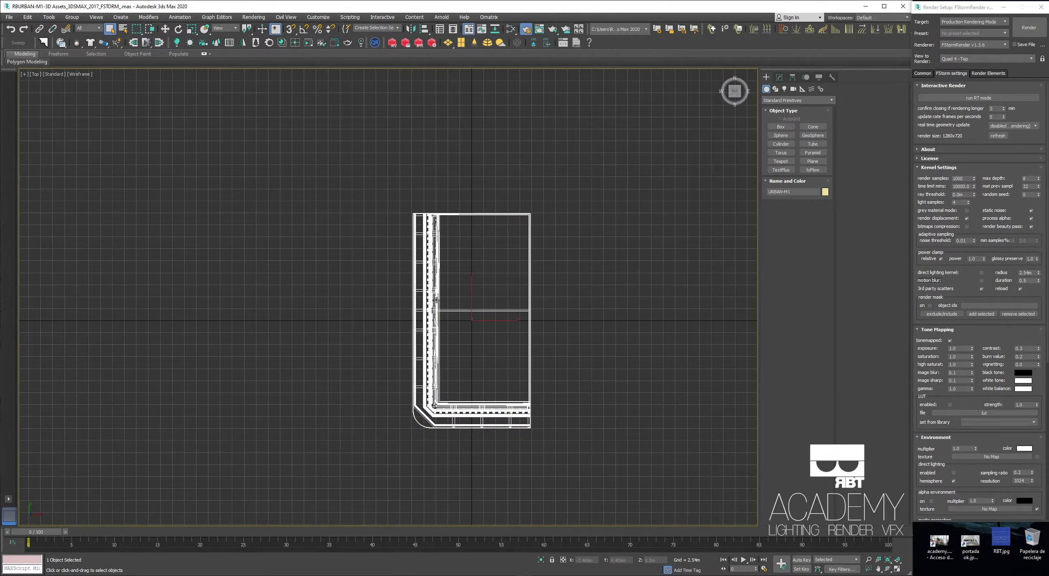
middle_drag(436, 300, 345, 273)
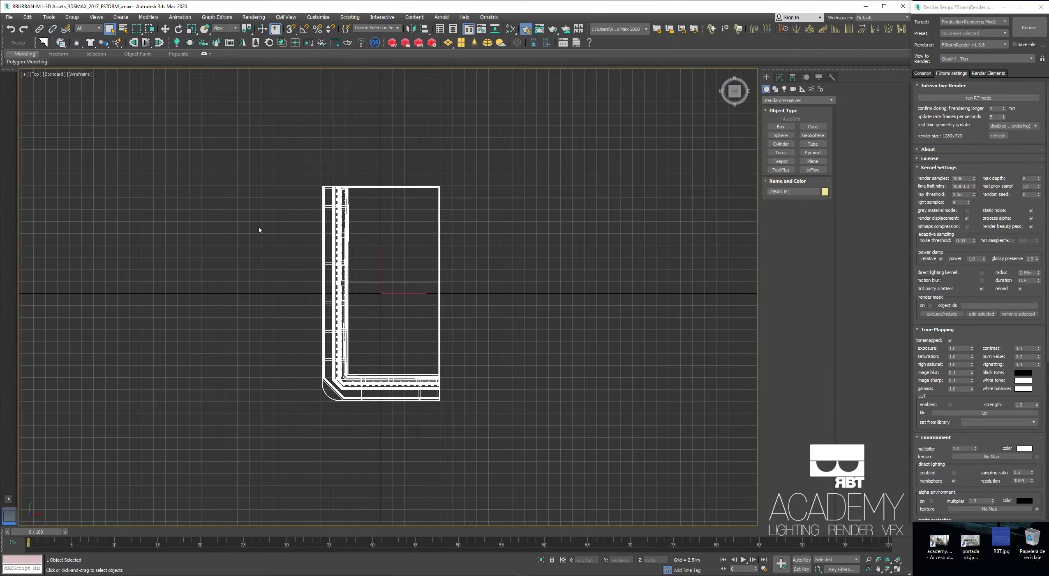
click(88, 114)
click(83, 74)
click(99, 81)
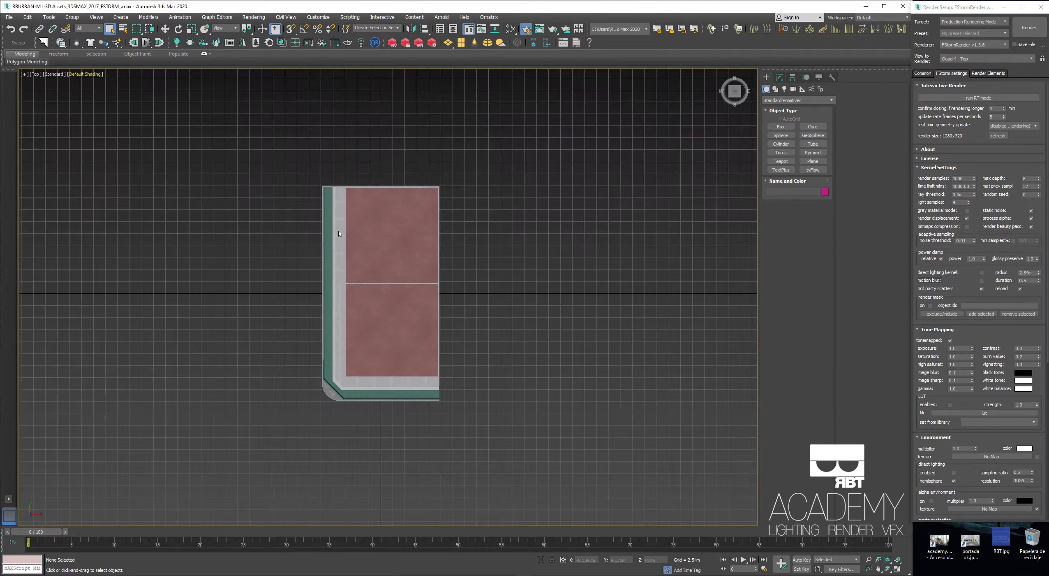
Mirror the building module as a copy along the X axis and move the copy flush against the original's open side.
click(371, 297)
middle_drag(371, 297, 378, 307)
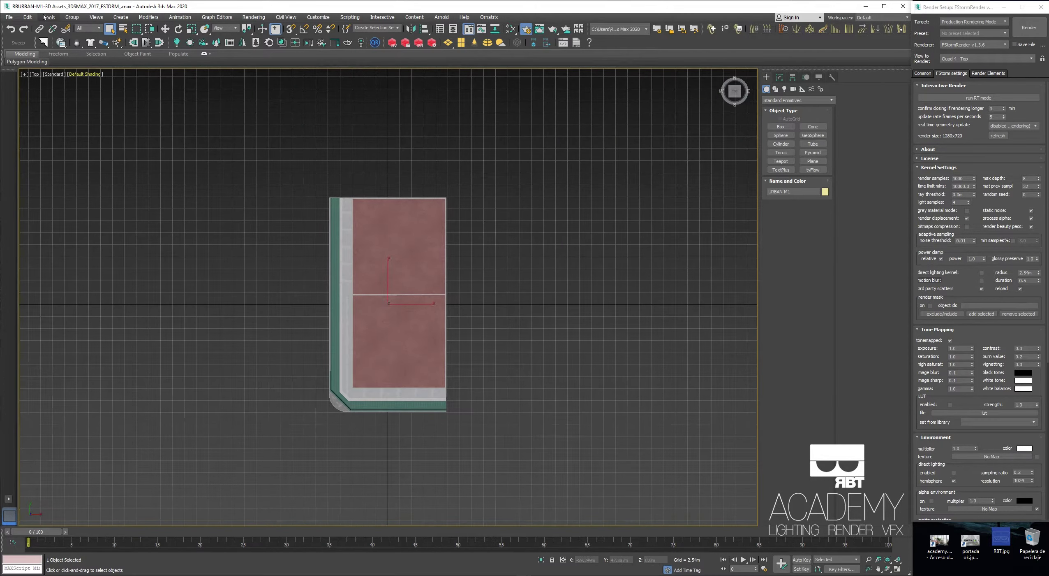
click(49, 17)
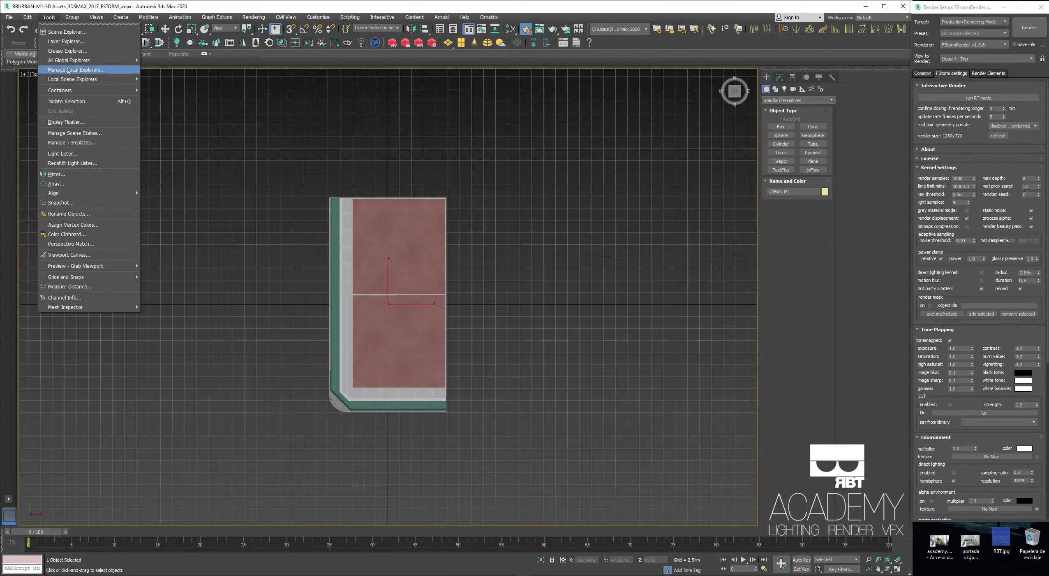
click(56, 174)
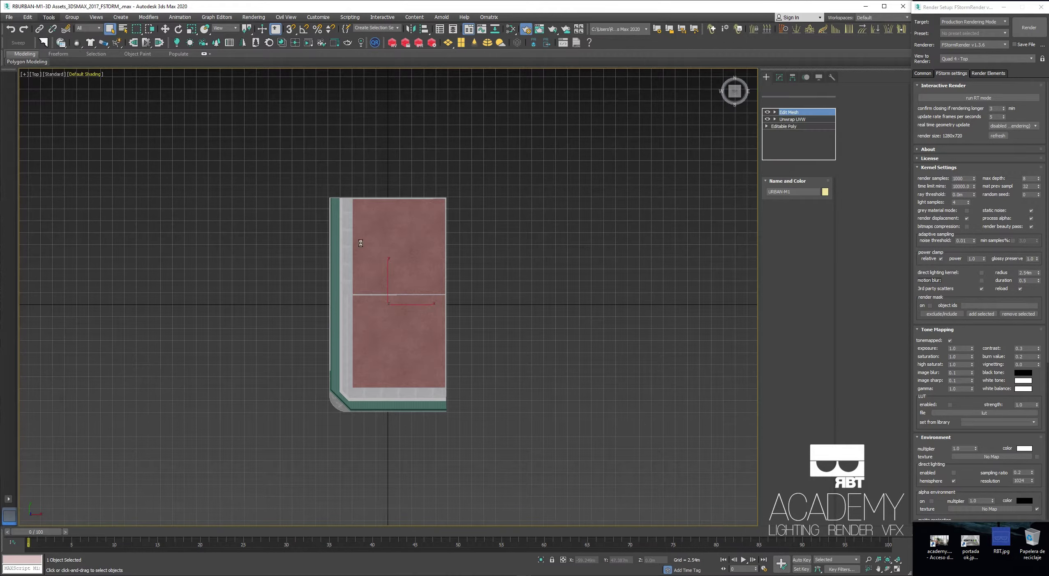
click(439, 311)
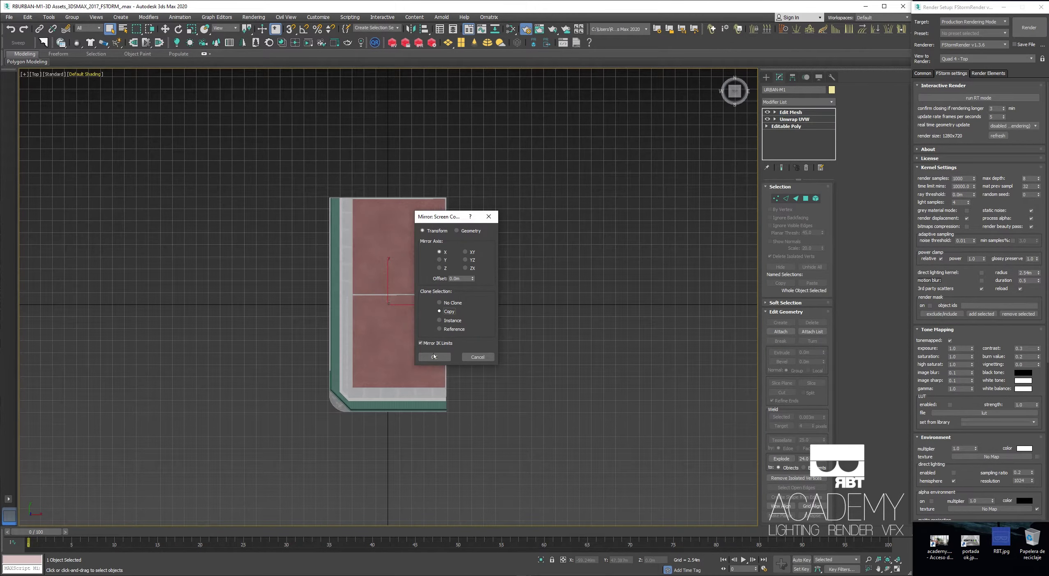
key(Return)
key(w)
drag(430, 306, 539, 303)
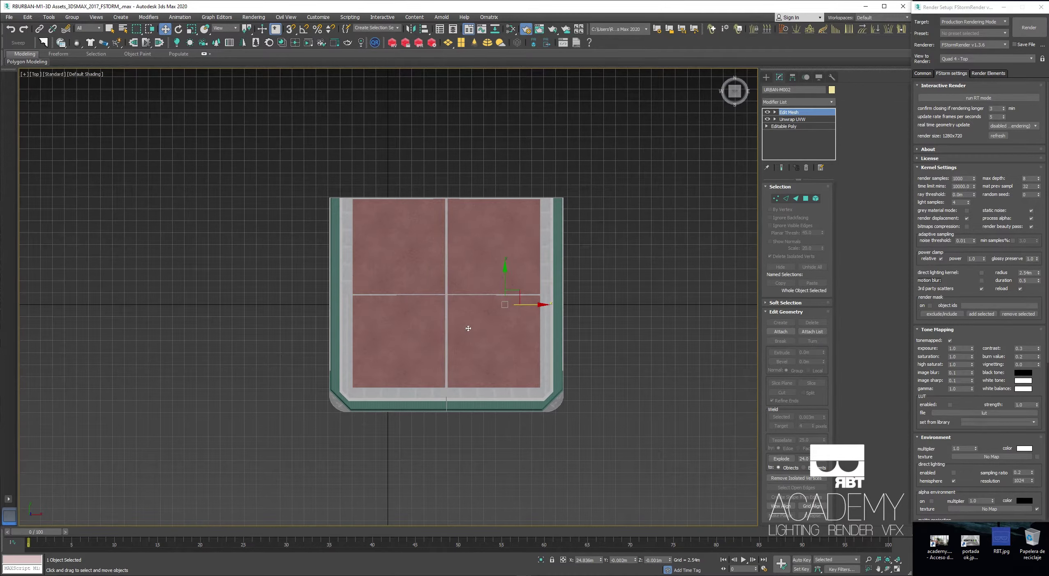
Mirror both building halves as copies along the Y axis and move them to close the back of the block.
ctrl+click(429, 328)
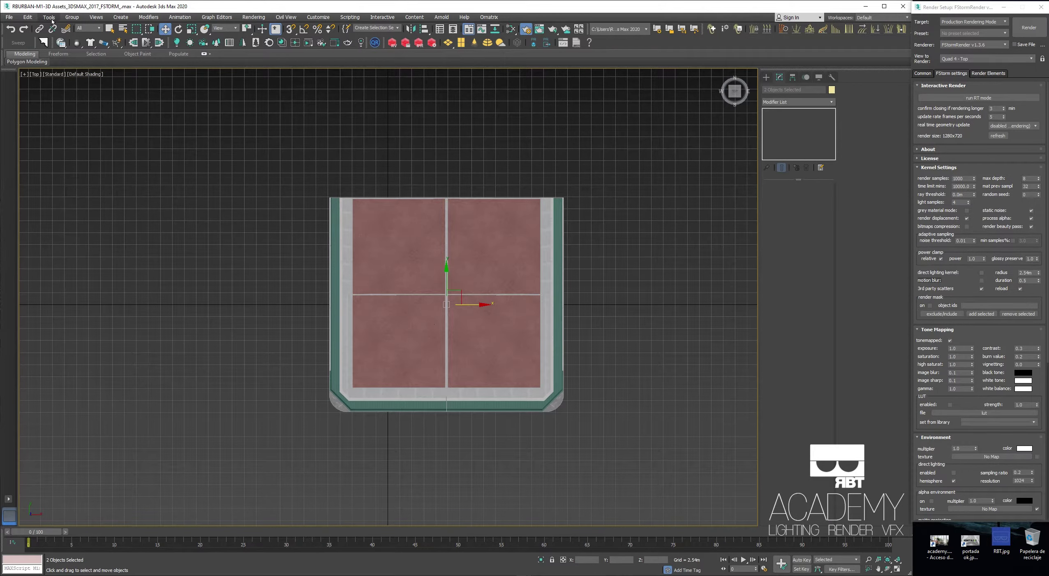
click(51, 18)
click(58, 174)
click(439, 259)
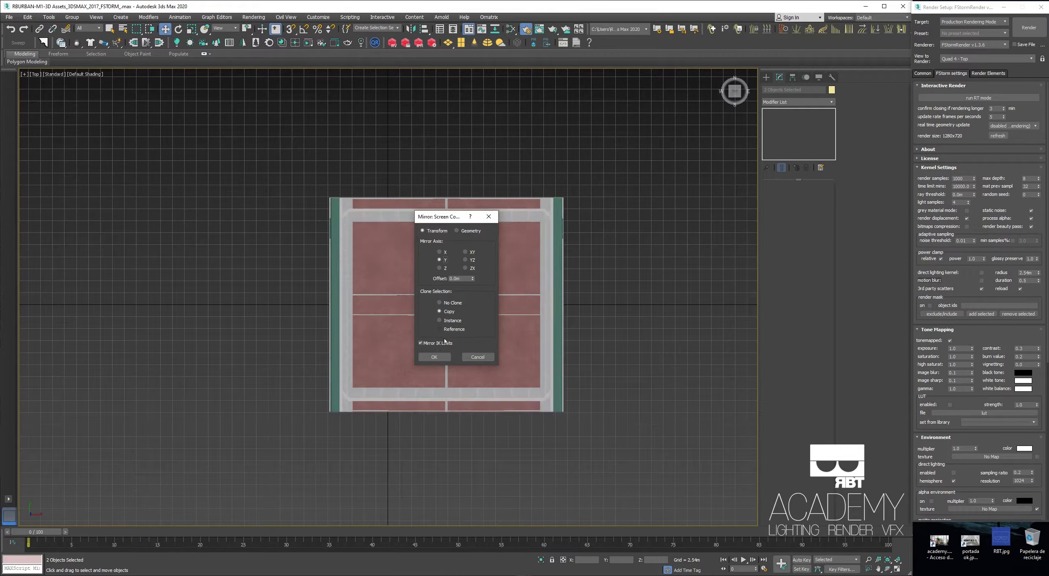
click(434, 356)
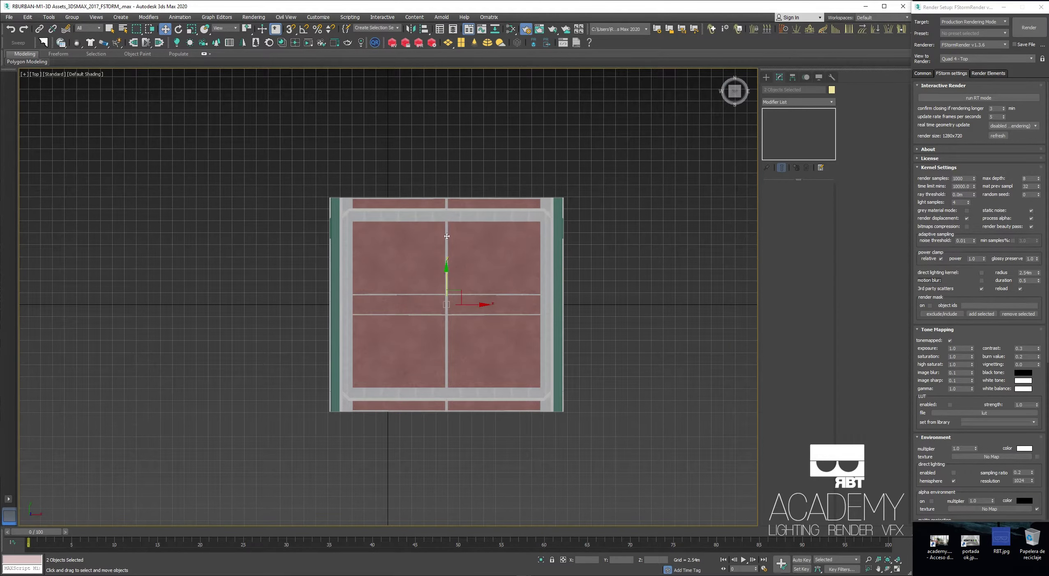
drag(448, 282, 456, 205)
drag(499, 149, 505, 99)
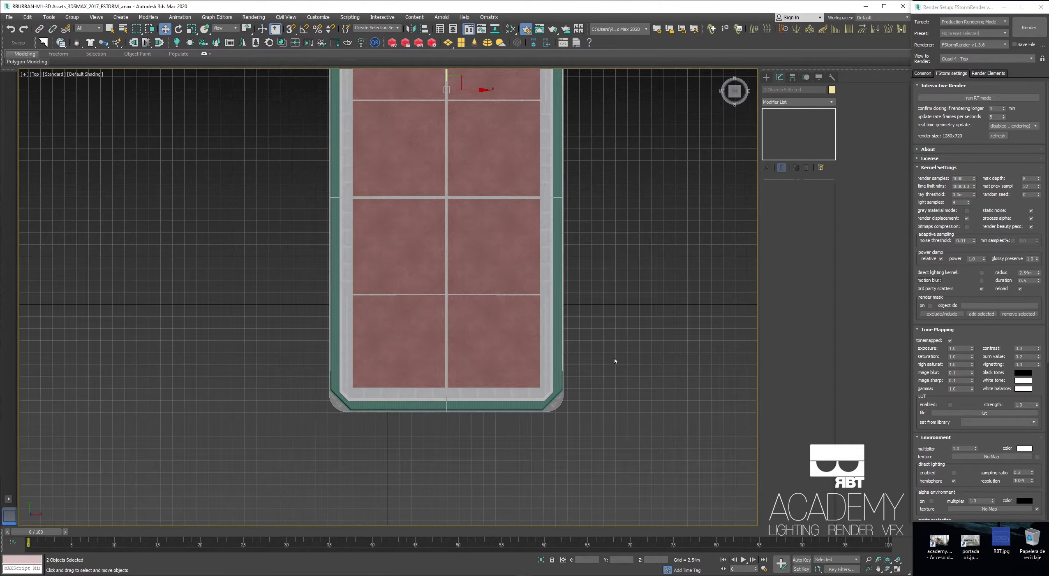
Inspect the assembled block's facades, ground floor, roofs and module joints in the Perspective view.
key(p)
click(617, 389)
alt+middle_drag(566, 379, 508, 414)
alt+middle_drag(317, 201, 574, 392)
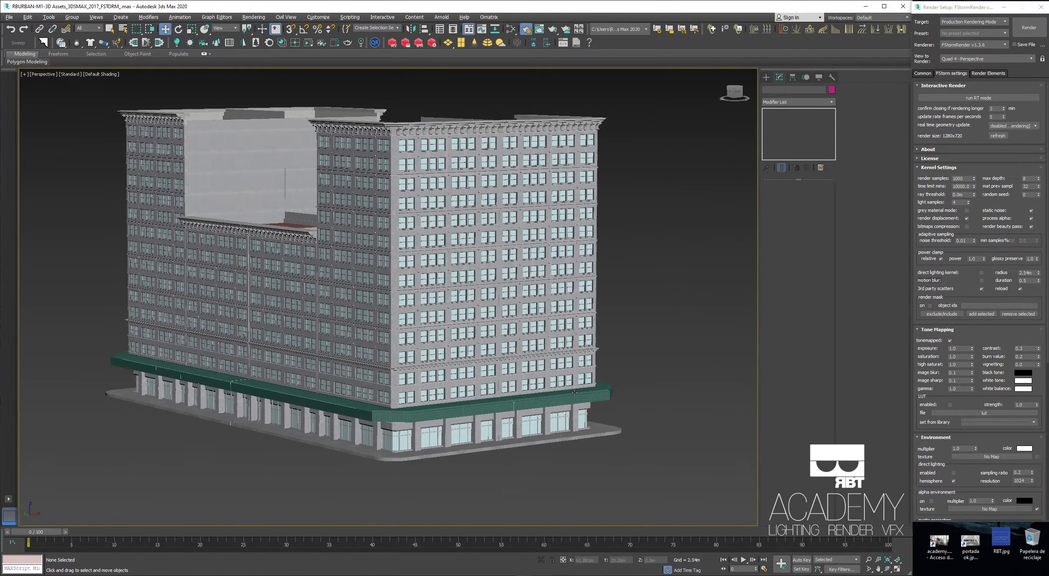
scroll(500, 439, up, 5)
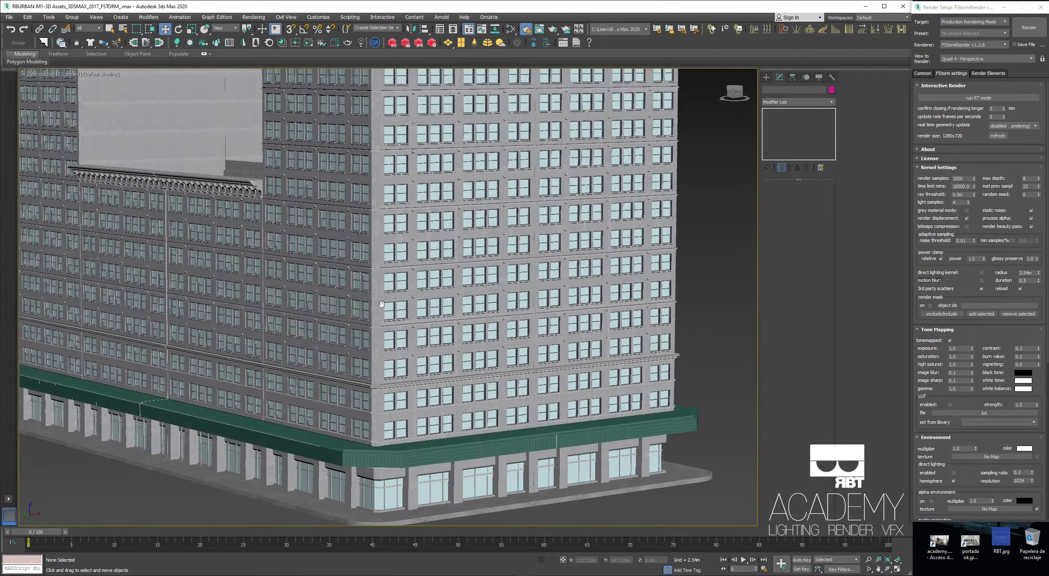
middle_drag(505, 194, 494, 272)
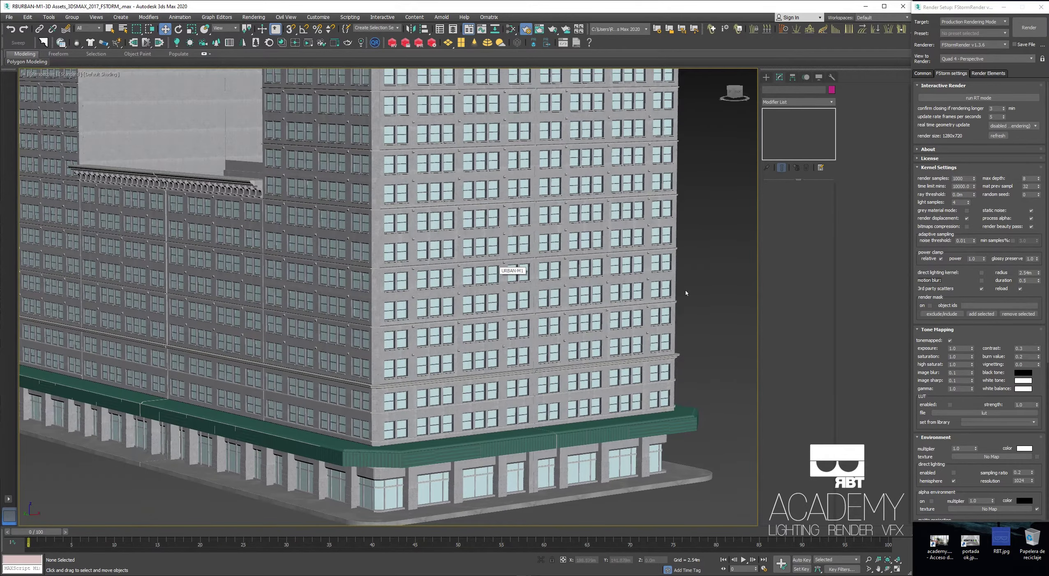
alt+middle_drag(712, 307, 617, 339)
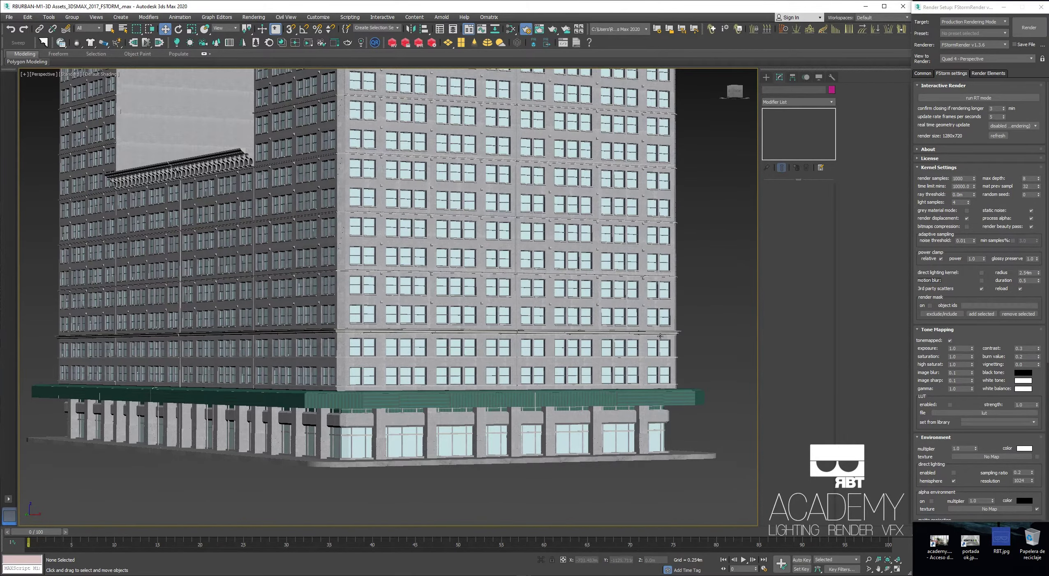
alt+middle_drag(660, 336, 571, 354)
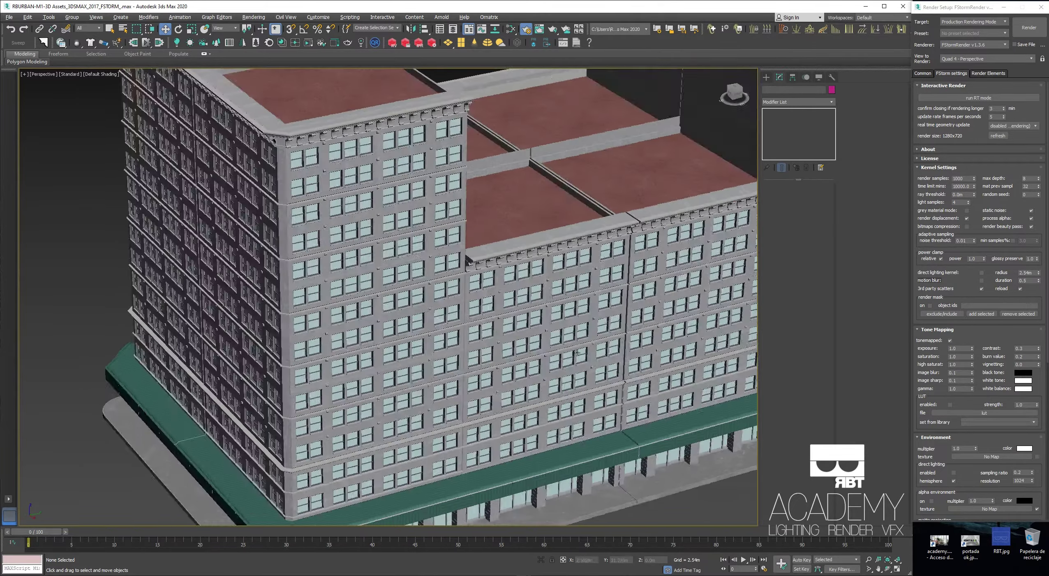
scroll(571, 353, down, 8)
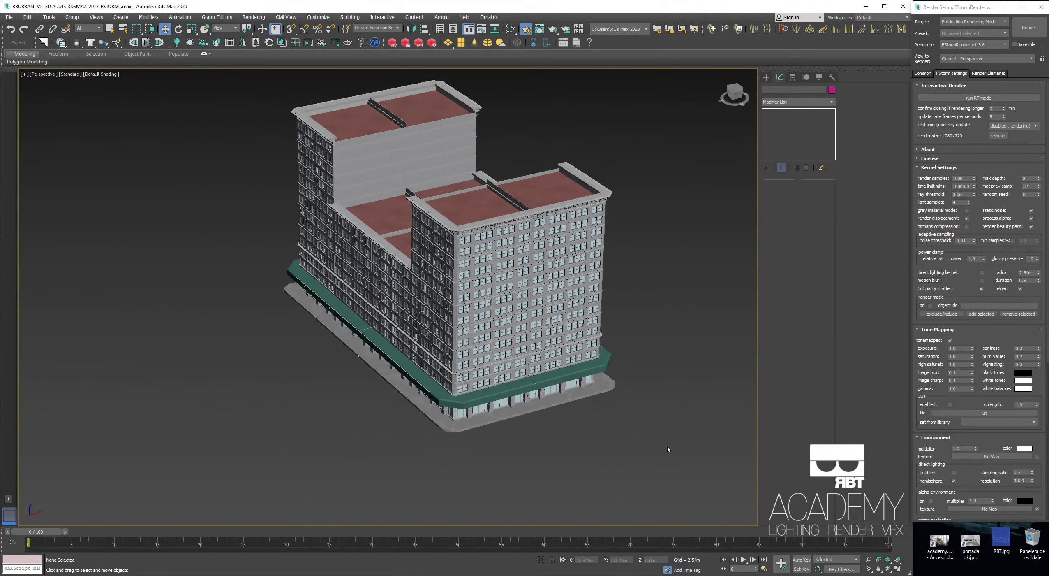
Group all four building modules under the name "modulo 1".
key(ctrl+a)
click(72, 17)
key(Escape)
text(m)
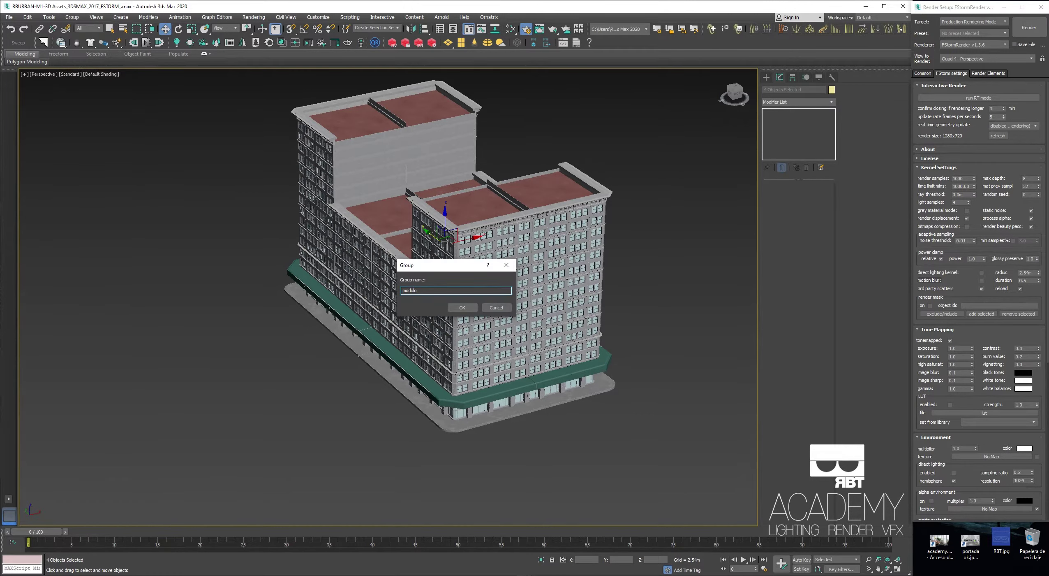
click(463, 306)
In the Top view, clone the grouped block as a copy to its left, leaving a street-wide gap.
key(t)
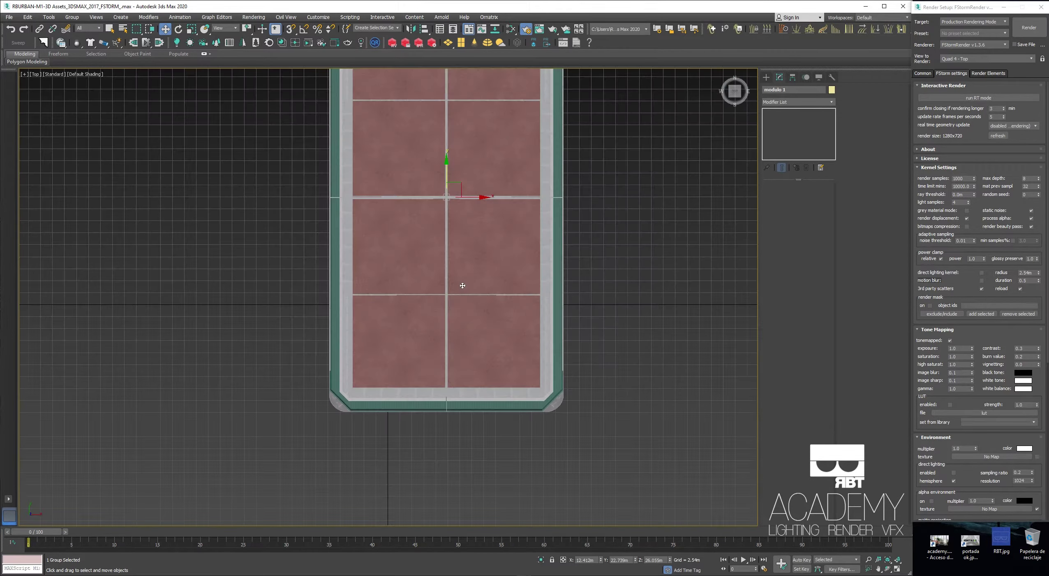
scroll(462, 284, down, 5)
scroll(469, 265, up, 3)
shift+drag(482, 254, 386, 262)
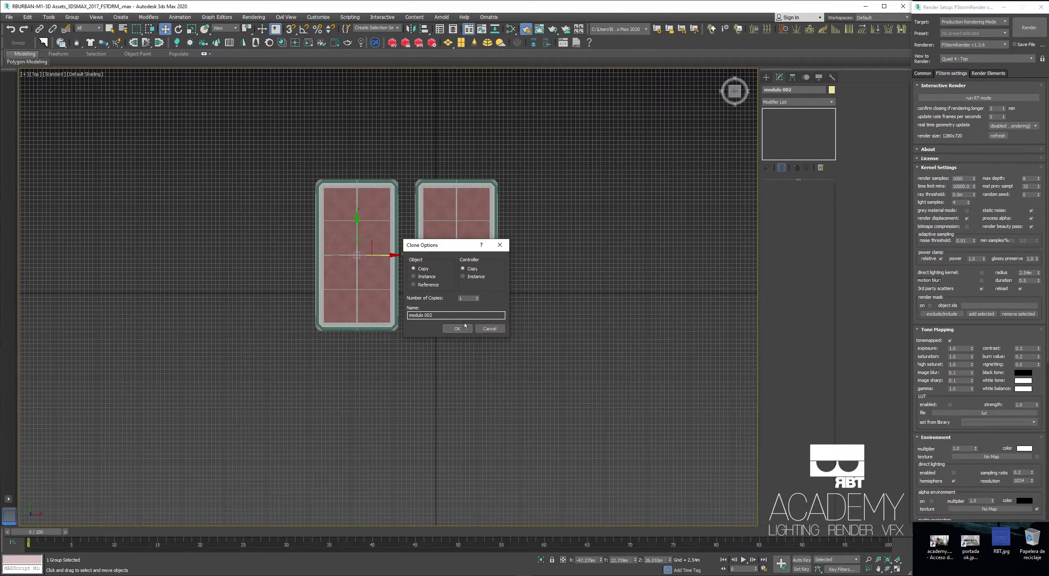
click(459, 315)
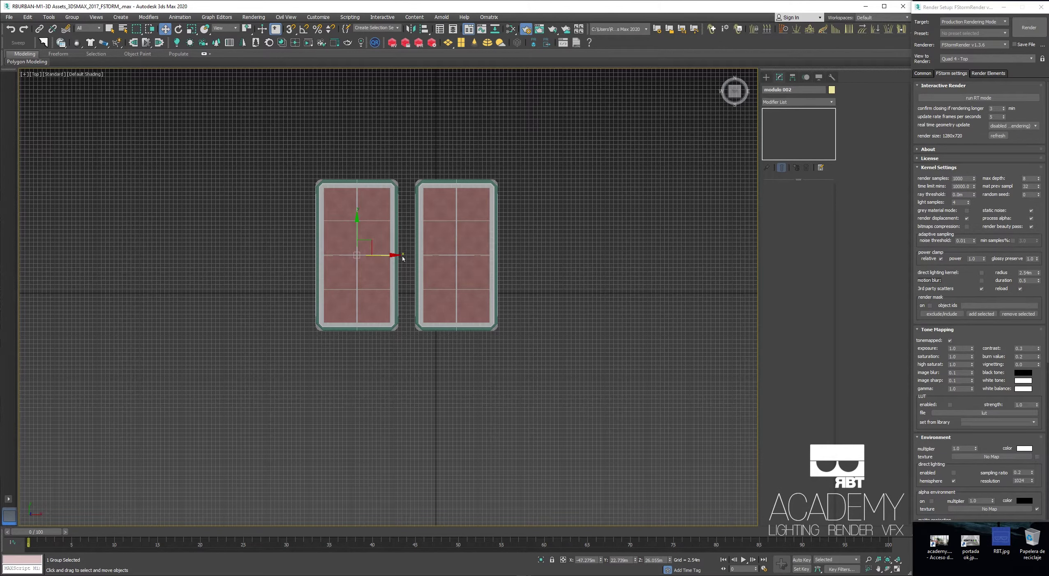
middle_drag(394, 274, 406, 337)
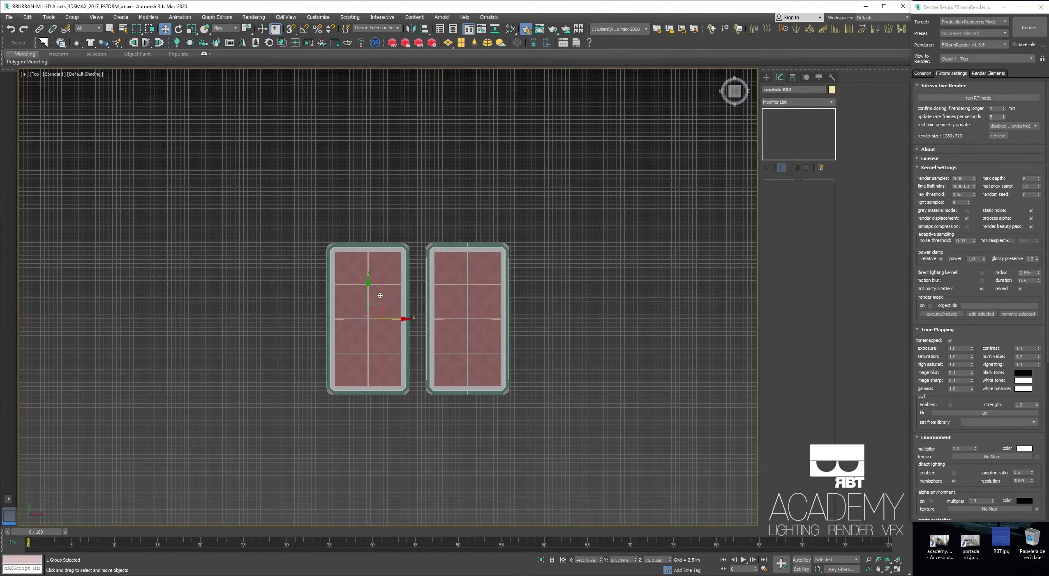
Copy blocks to further positions behind the left block and beyond the horizontal blocks on the right to extend the city layout.
shift+drag(369, 289, 369, 119)
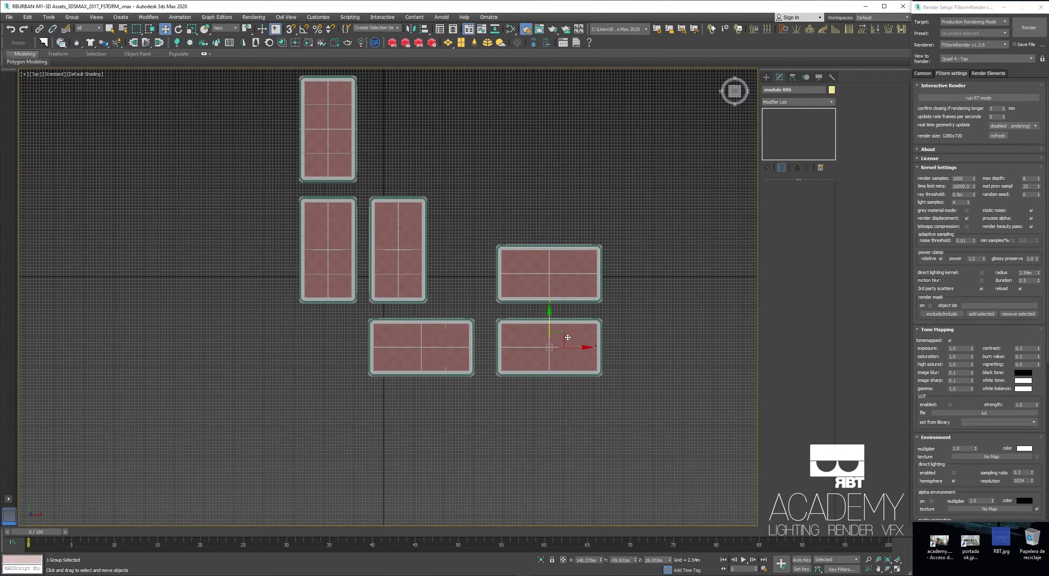
shift+drag(556, 339, 685, 299)
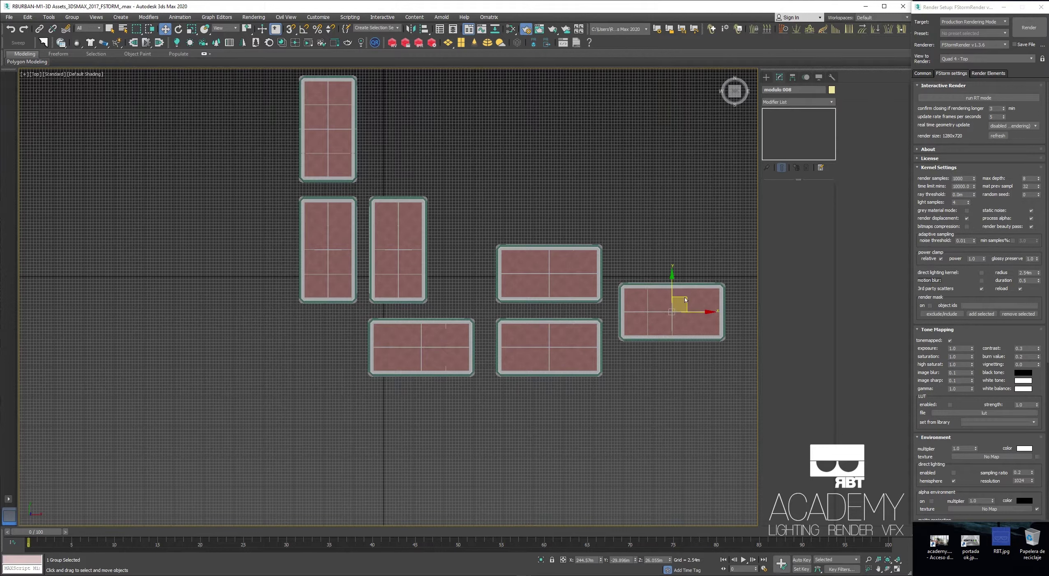
click(458, 328)
Move the two leftmost vertical blocks together slightly to the left to widen the adjacent street.
click(319, 250)
ctrl+click(332, 171)
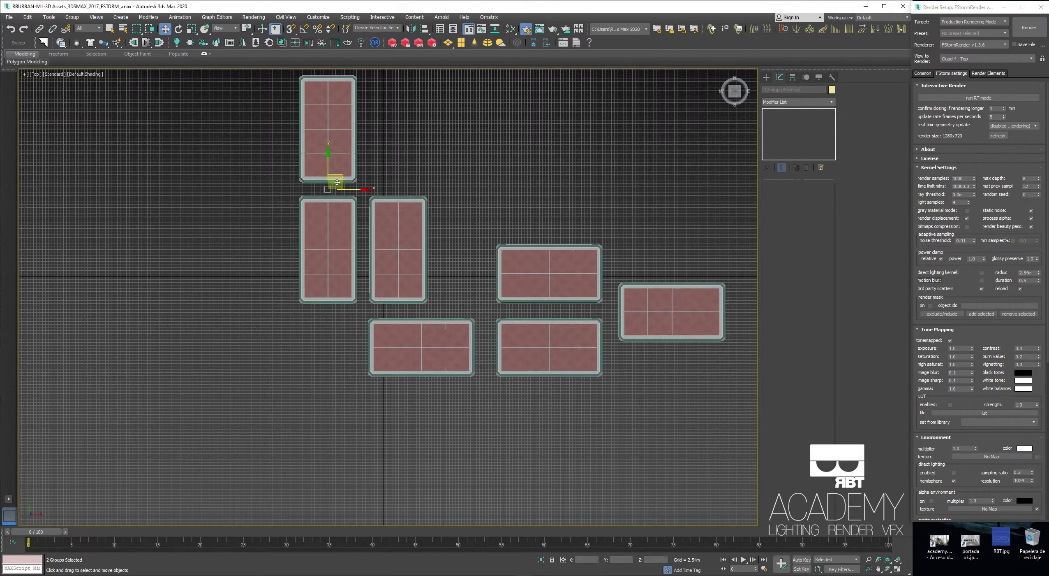
drag(348, 190, 343, 191)
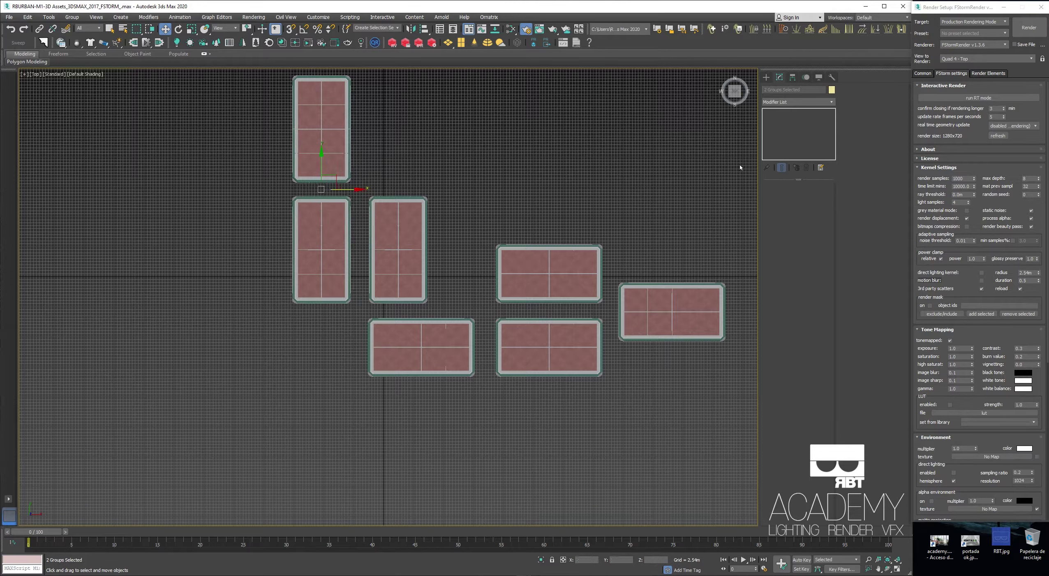
click(707, 99)
Create a large ground plane covering the area beneath all the building blocks in the Top view.
click(766, 77)
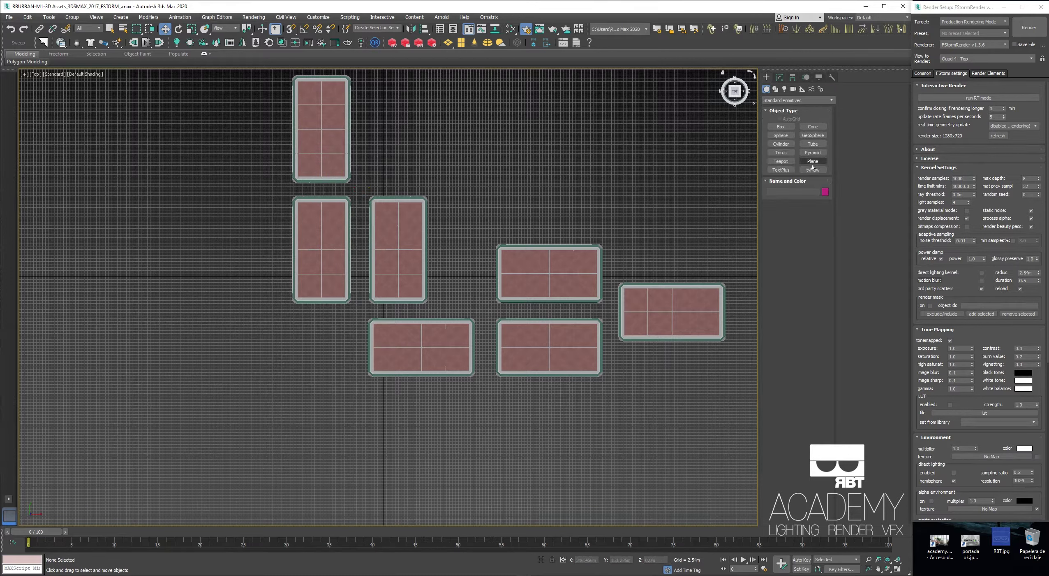
click(777, 126)
click(813, 161)
middle_drag(332, 239, 307, 255)
middle_drag(210, 112, 199, 218)
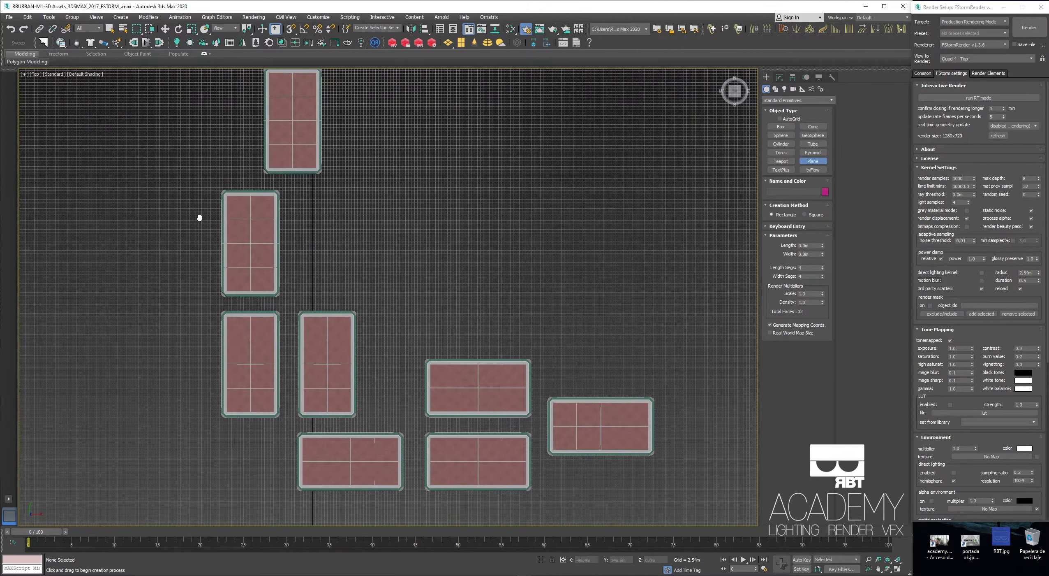
scroll(203, 208, down, 2)
drag(171, 101, 551, 524)
key(c)
click(470, 302)
In the Front view, adjust the ground plane's height to meet the base of the sidewalks.
key(f)
key(w)
scroll(531, 339, up, 5)
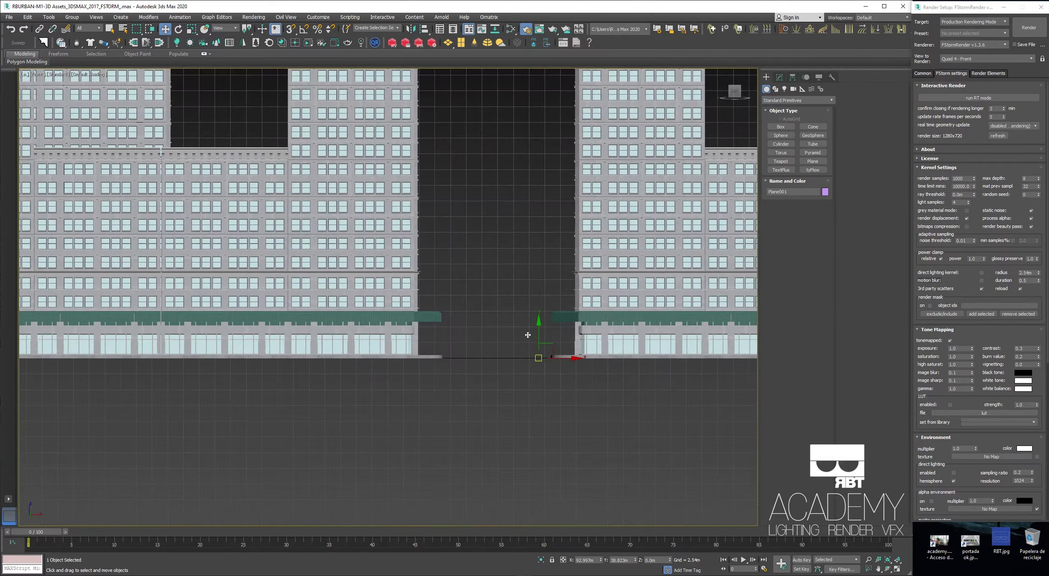
drag(561, 371, 560, 367)
click(467, 319)
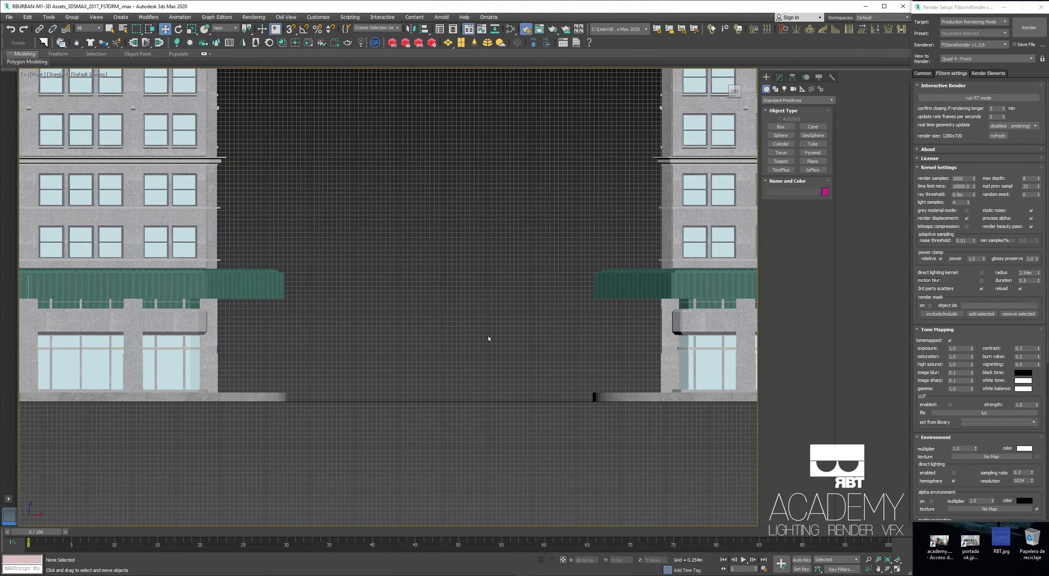
Frame the corner building's ground-floor facade at street level in the Perspective view.
key(t)
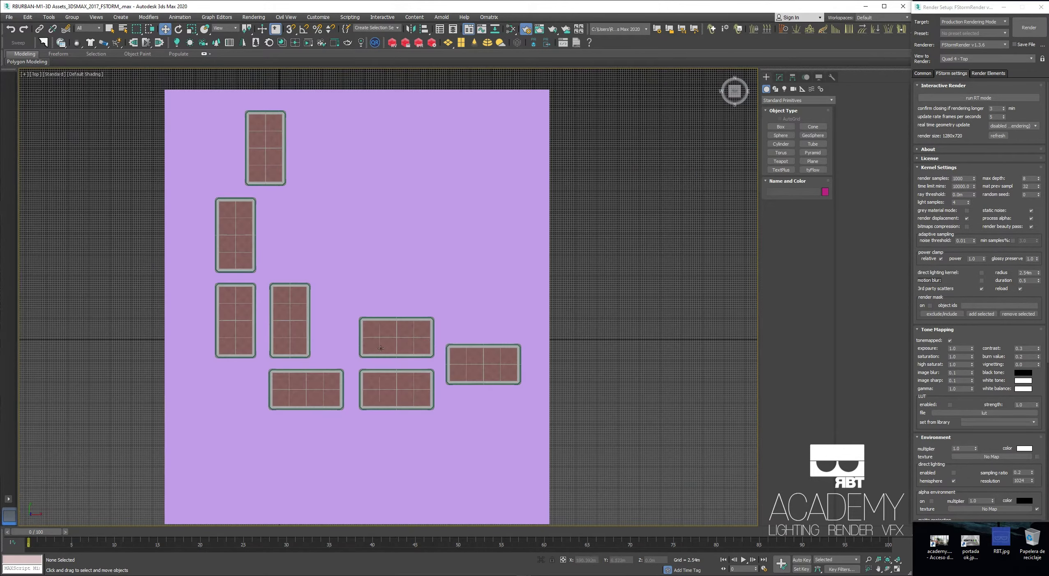
click(286, 335)
key(p)
alt+middle_drag(459, 399, 497, 393)
scroll(448, 405, up, 4)
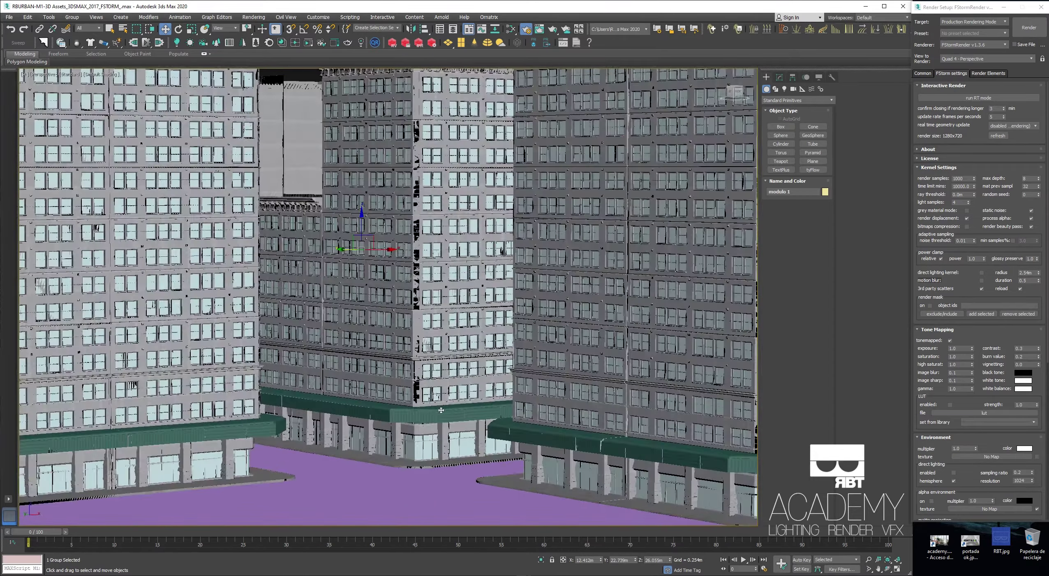
scroll(442, 374, up, 2)
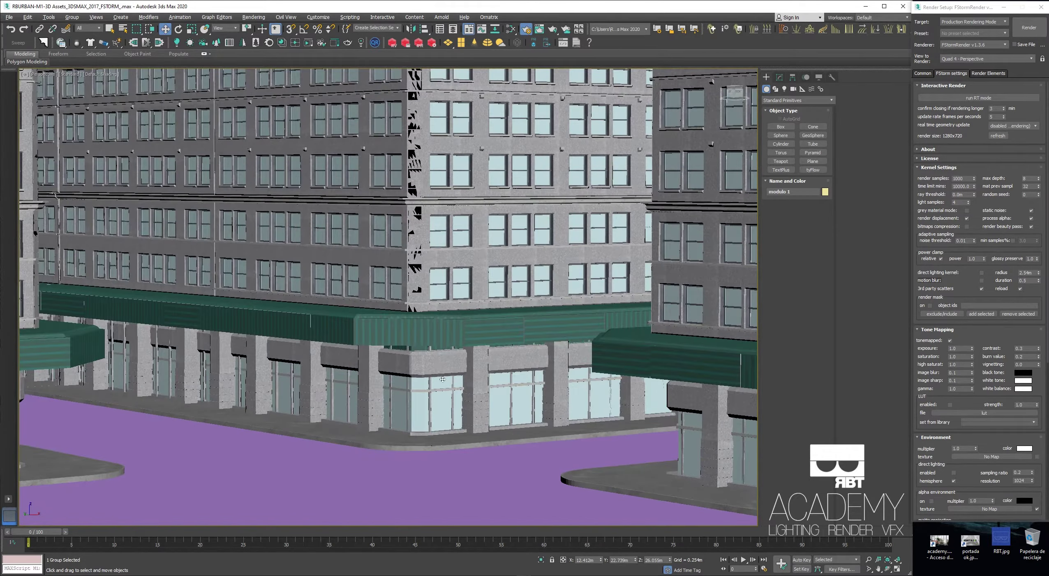
scroll(443, 375, up, 3)
scroll(442, 376, up, 1)
scroll(441, 298, up, 2)
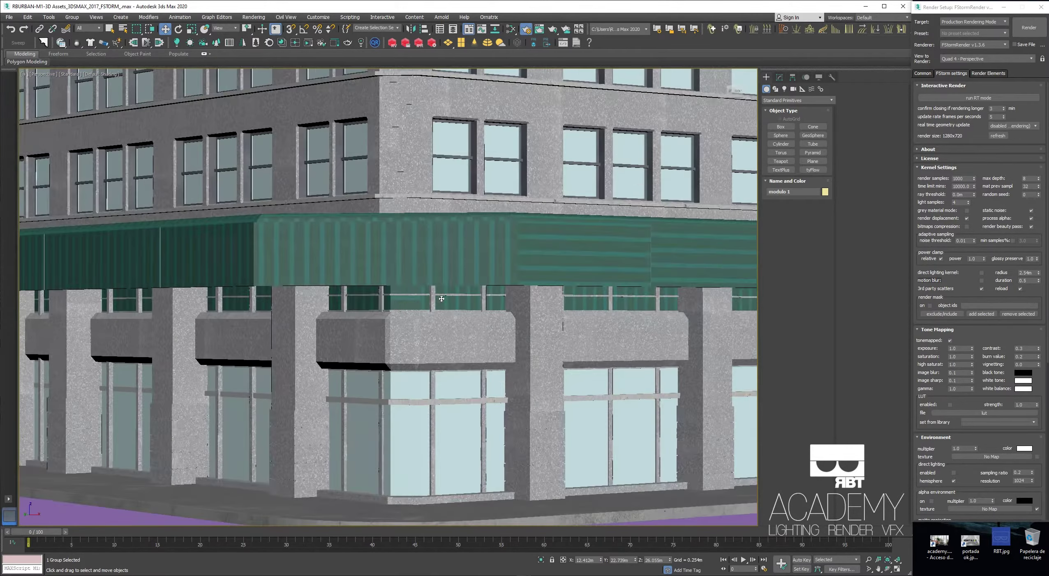
scroll(674, 471, up, 3)
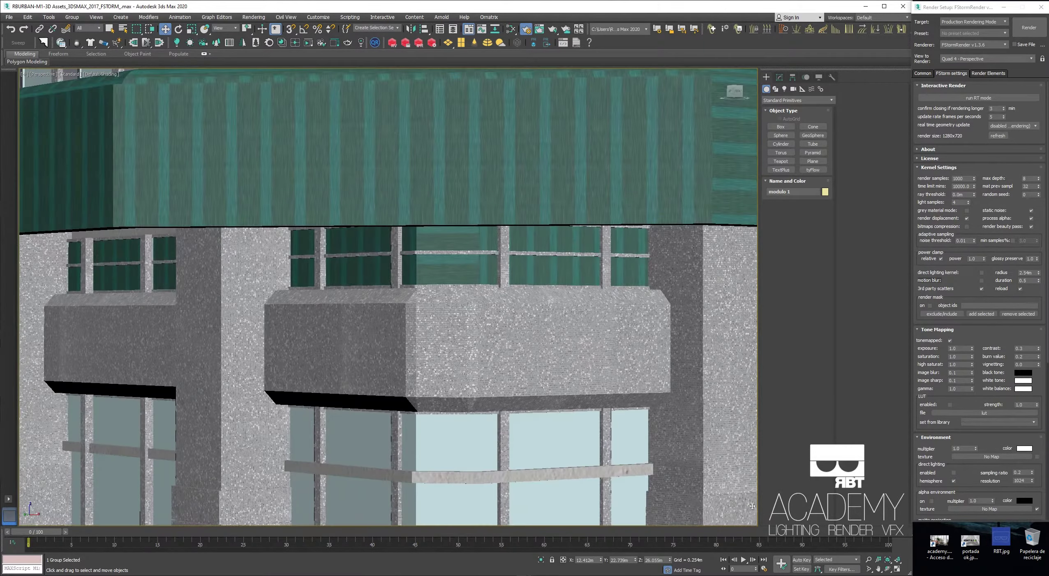
Widen the Perspective view's field of view around the corner building and create a physical camera from that view.
click(869, 568)
scroll(472, 416, down, 8)
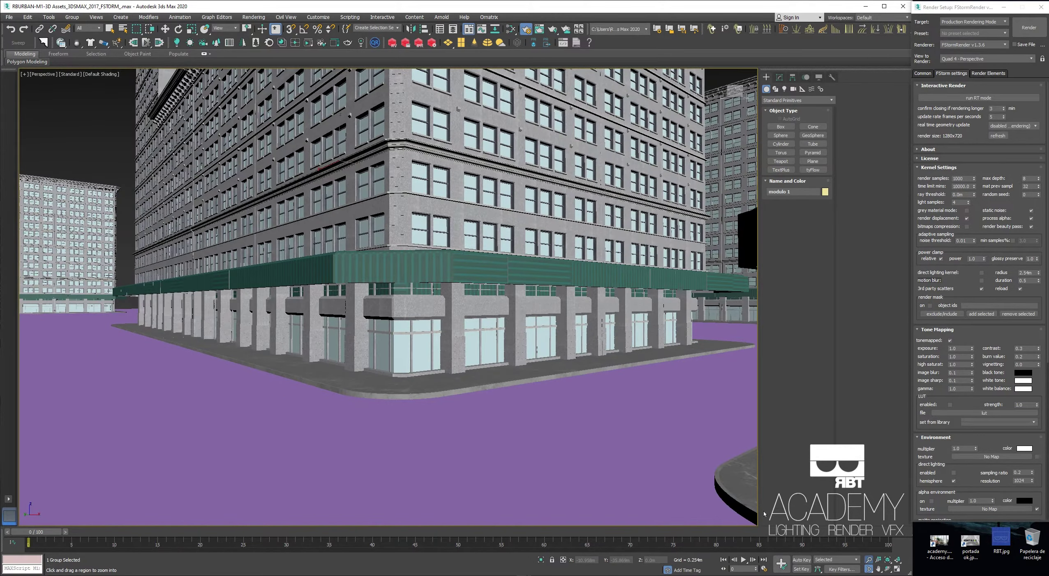
click(868, 559)
scroll(351, 339, up, 3)
drag(456, 345, 440, 375)
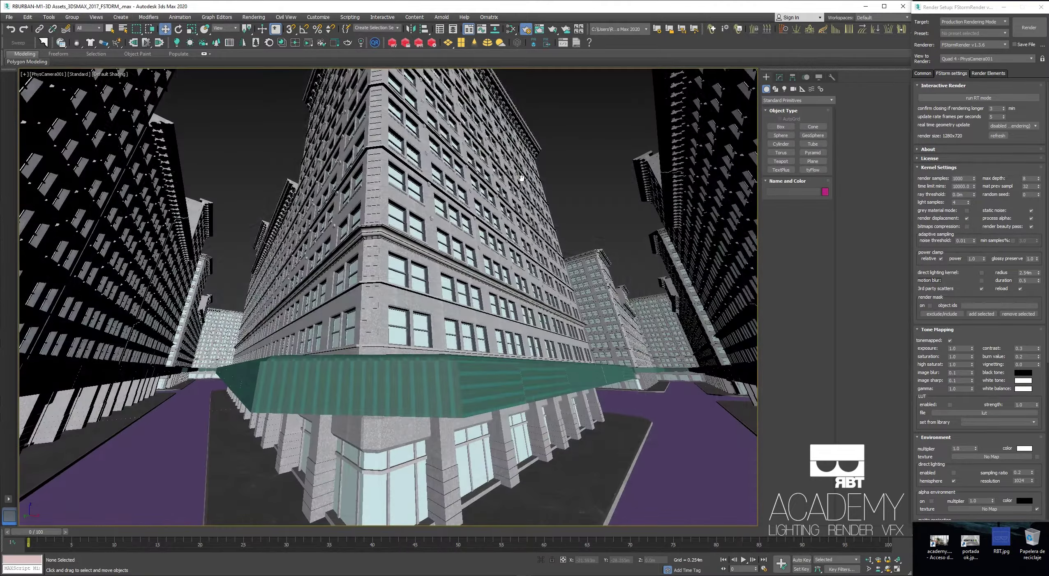
Refine the camera's field of view, distance and orbit angle to frame the corner building between both receding streets.
click(868, 569)
drag(465, 415, 463, 401)
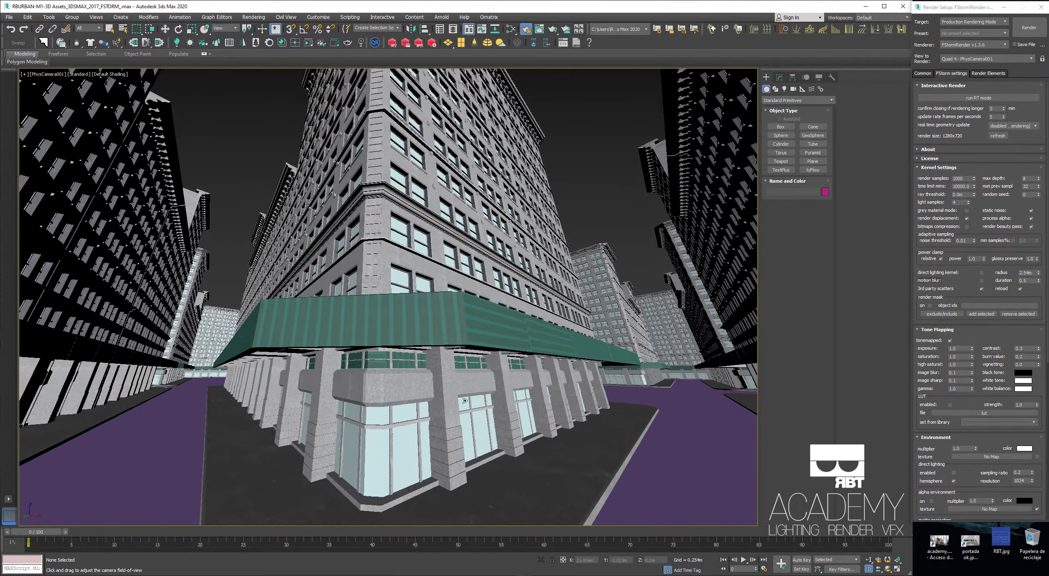
click(868, 559)
drag(588, 477, 586, 456)
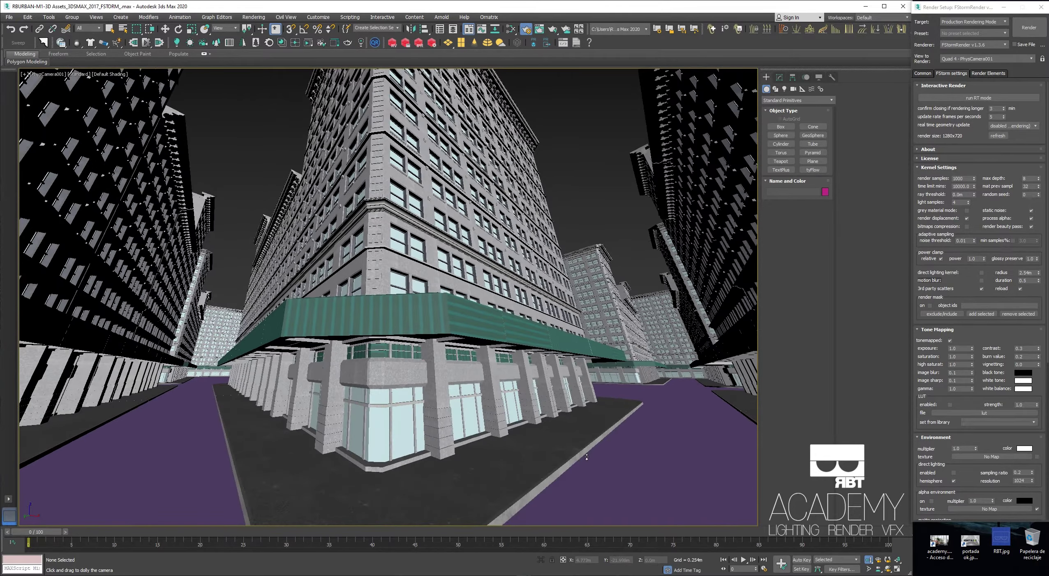
drag(523, 420, 483, 416)
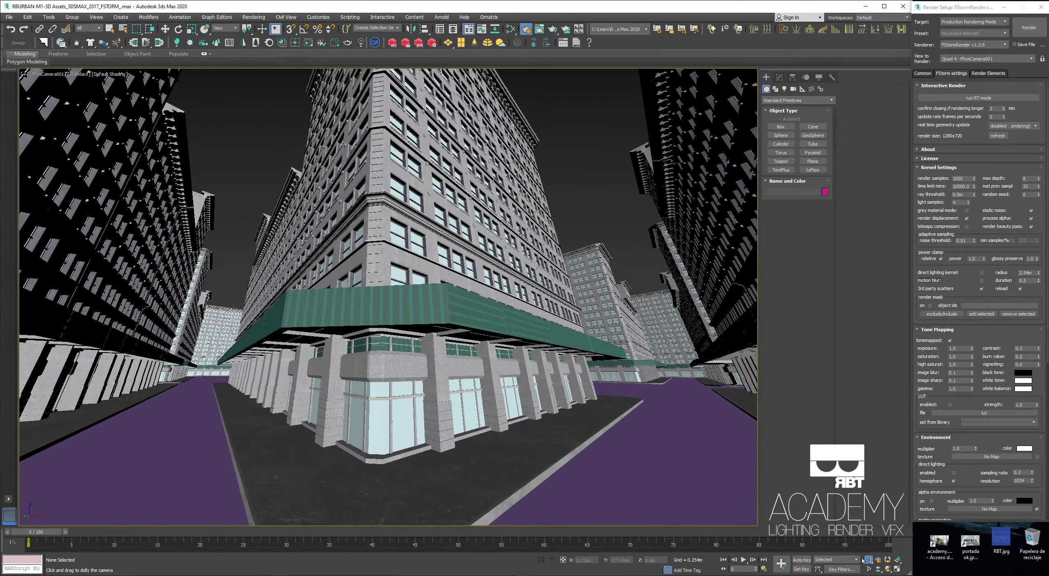
click(887, 569)
drag(428, 373, 431, 358)
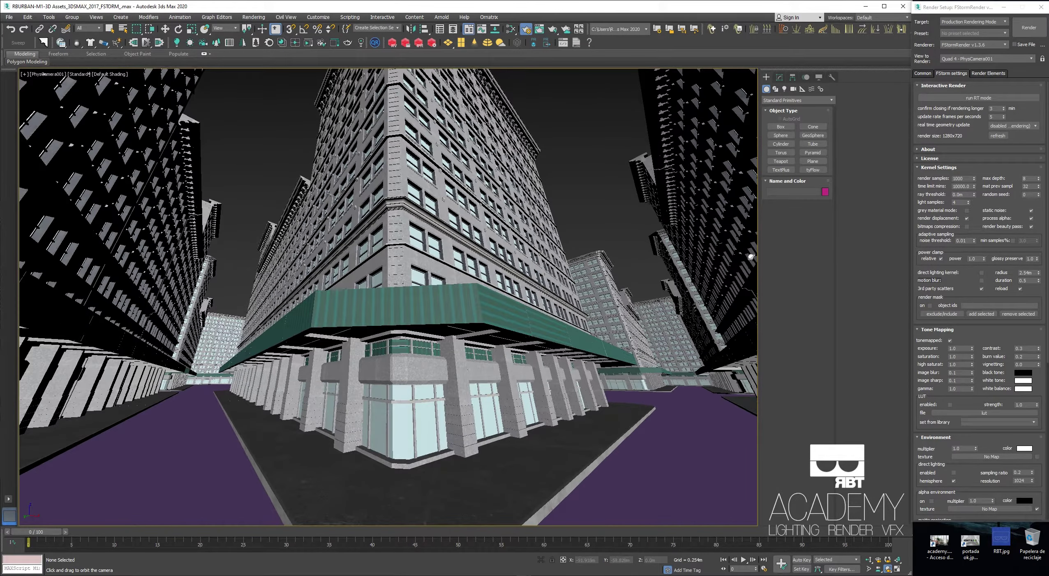
Start the FStorm interactive render, disable process alpha and enable grey material mode.
click(954, 99)
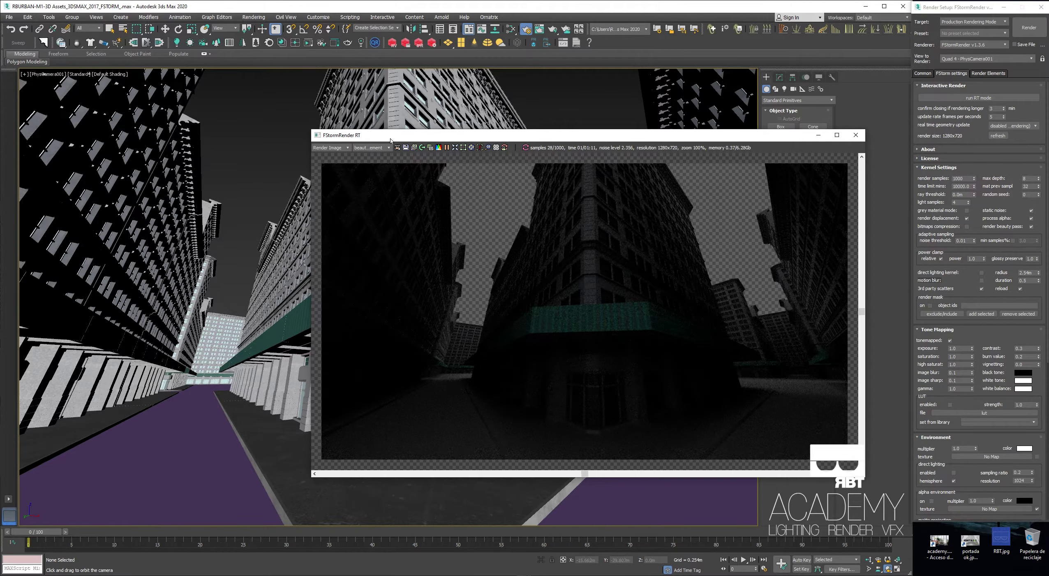
drag(391, 138, 272, 135)
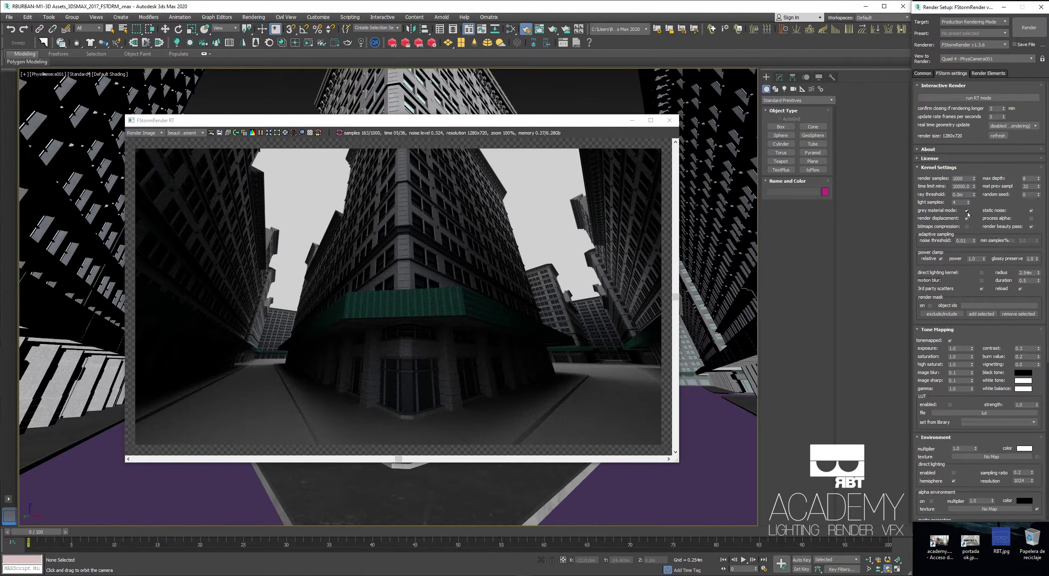
drag(514, 126, 508, 110)
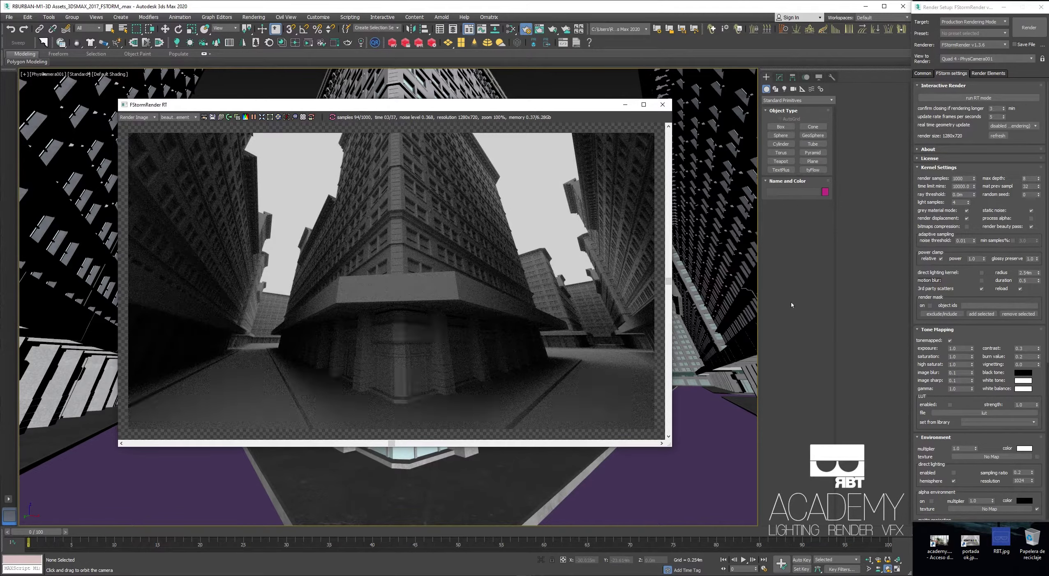
drag(493, 112, 607, 109)
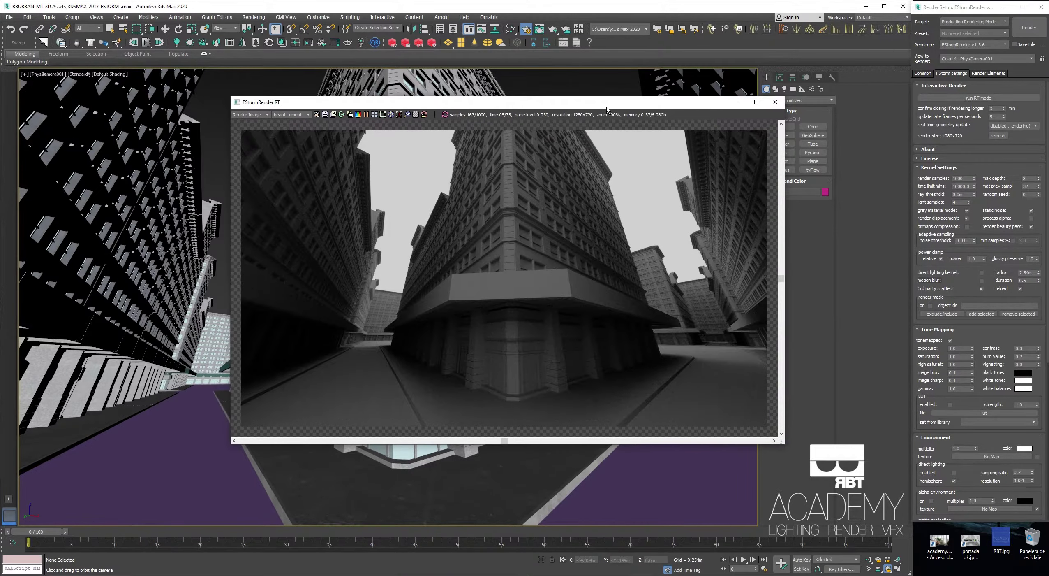
Display the scene statistics over the interactive render, then close the render window.
click(408, 115)
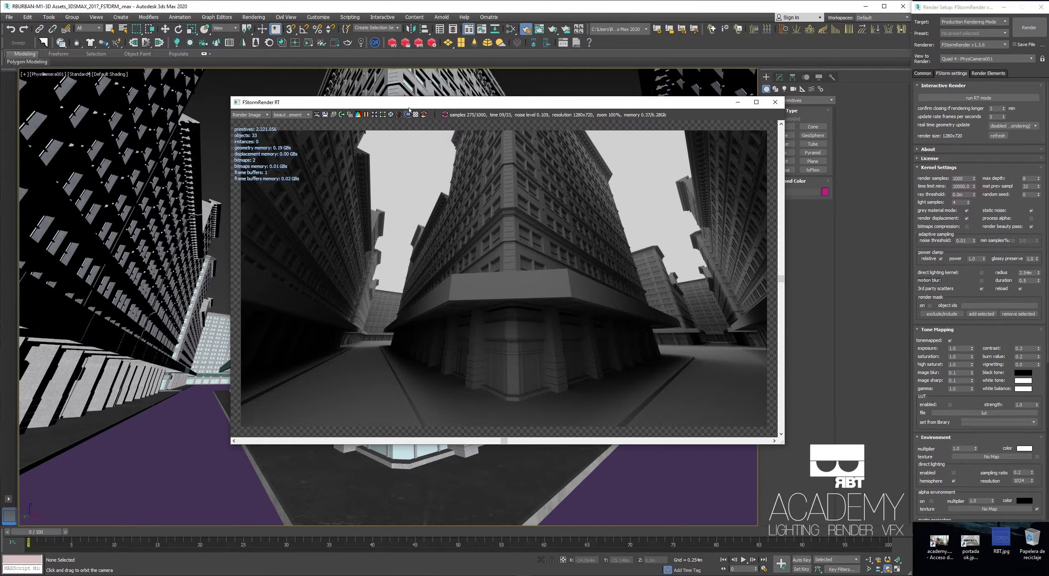
drag(410, 108, 421, 105)
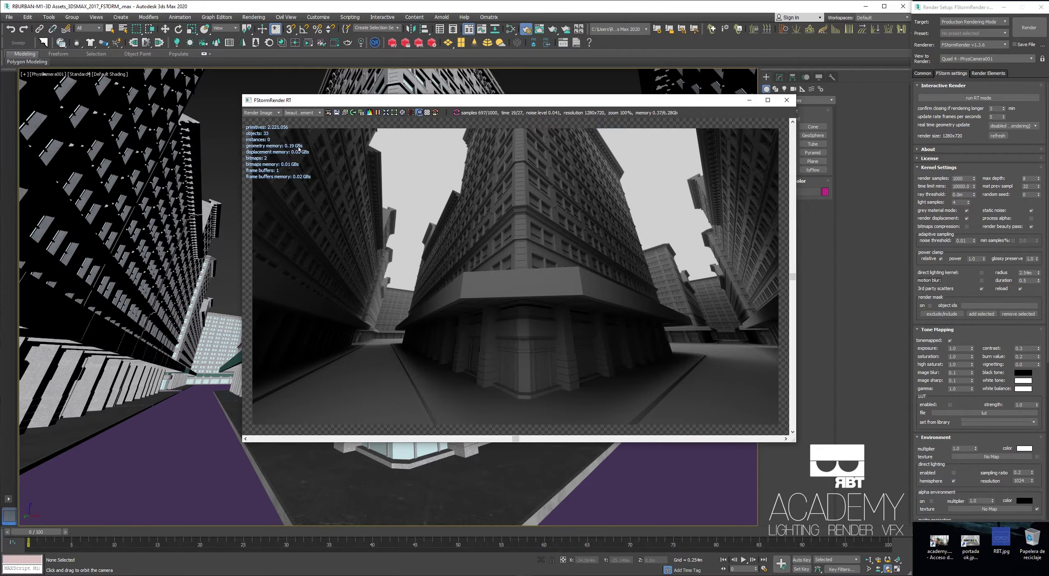
click(786, 100)
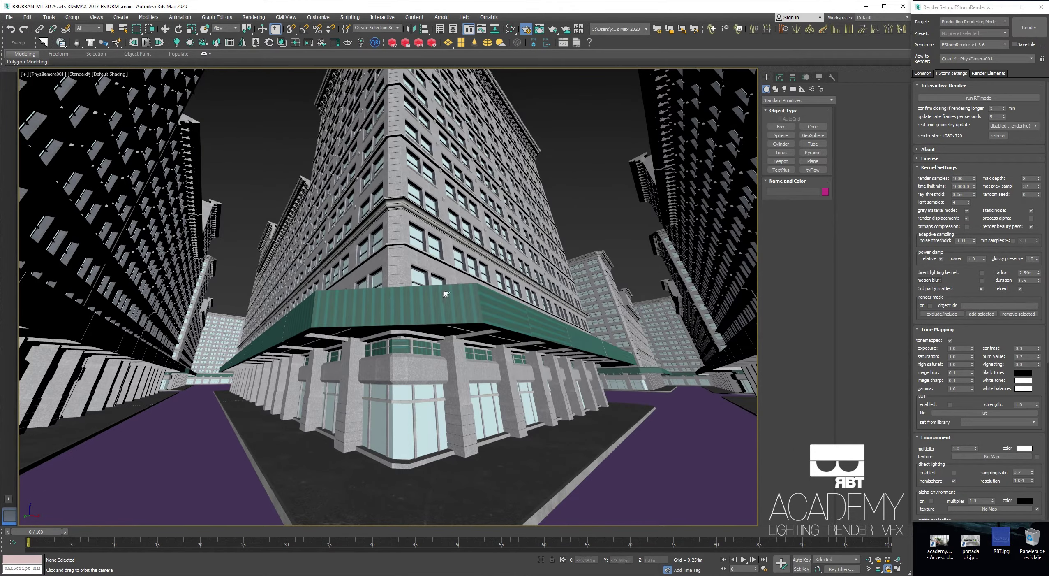
In the Top view, create an FStorm sun light beside the street intersection and make it targeted.
key(t)
key(z)
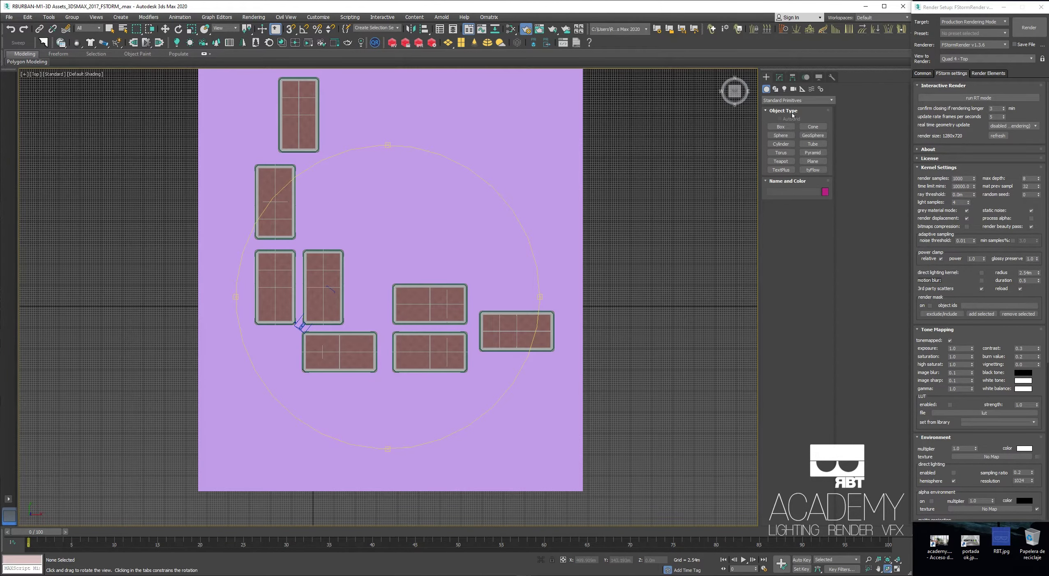
click(785, 89)
click(781, 100)
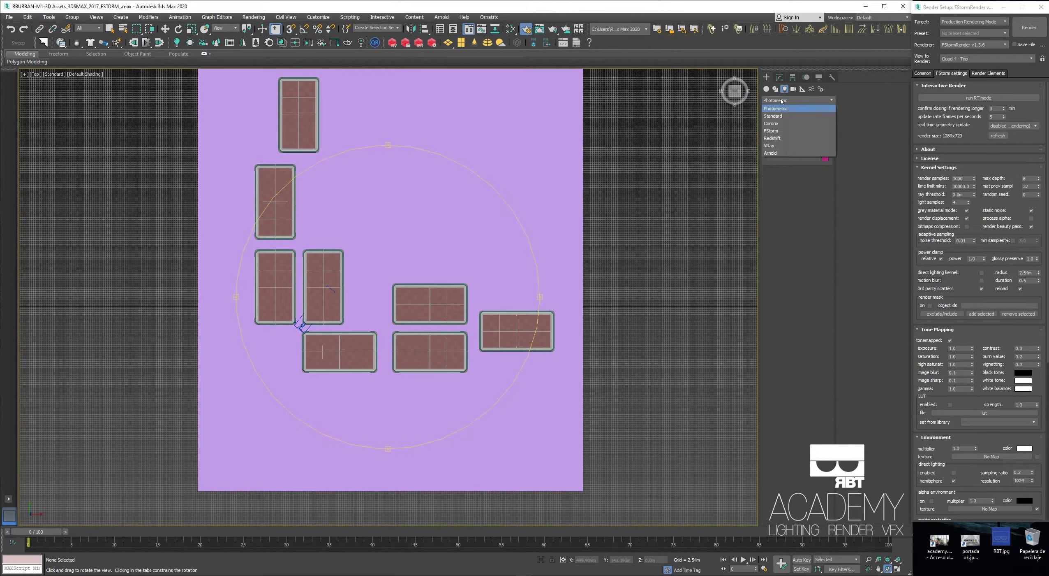
click(776, 131)
click(813, 126)
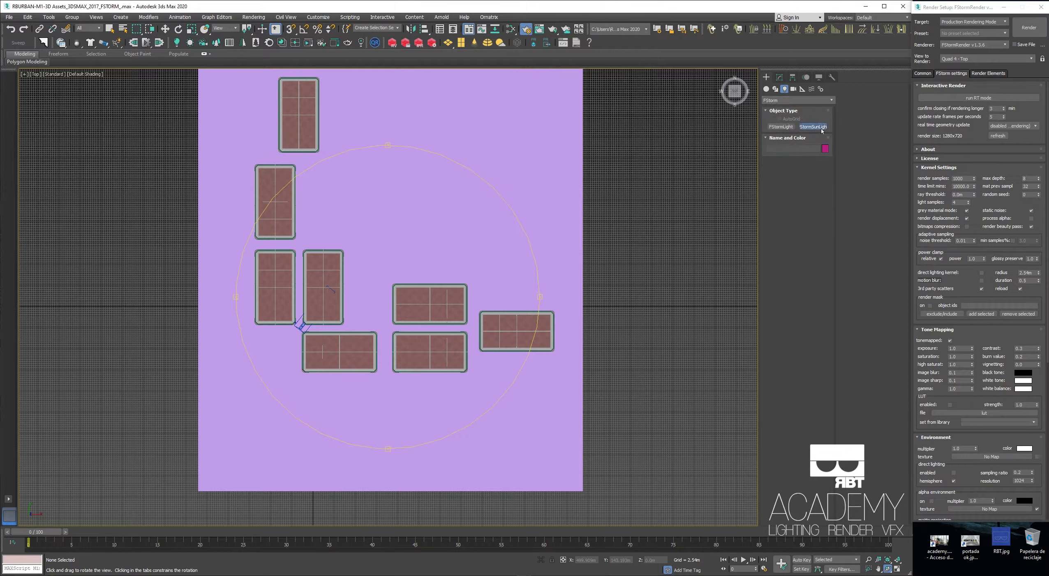
drag(249, 354, 227, 366)
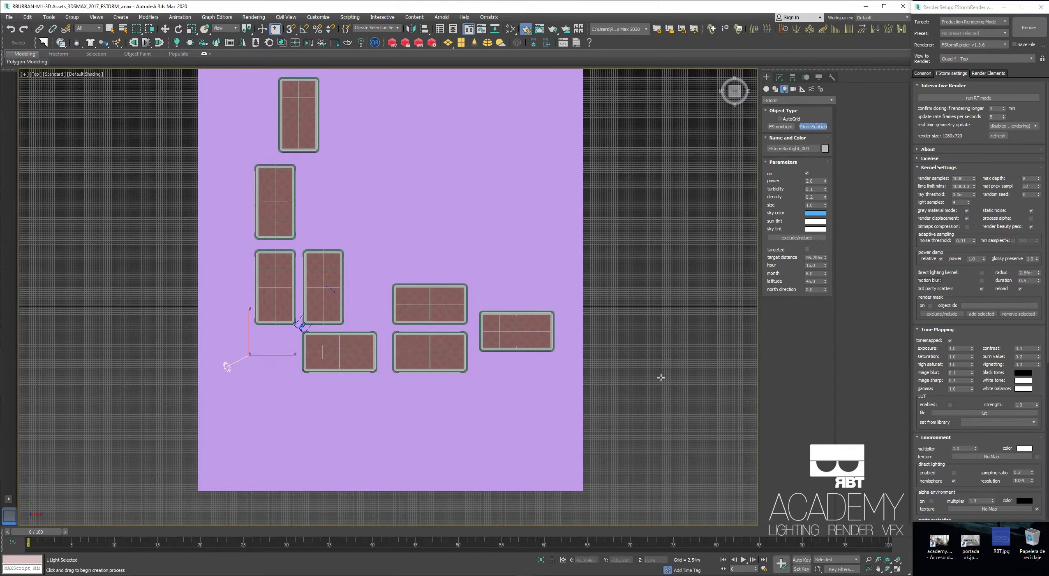
click(807, 249)
Move the sun light diagonally away from its target in the Top view and raise it to about 47 m in Front view.
click(165, 28)
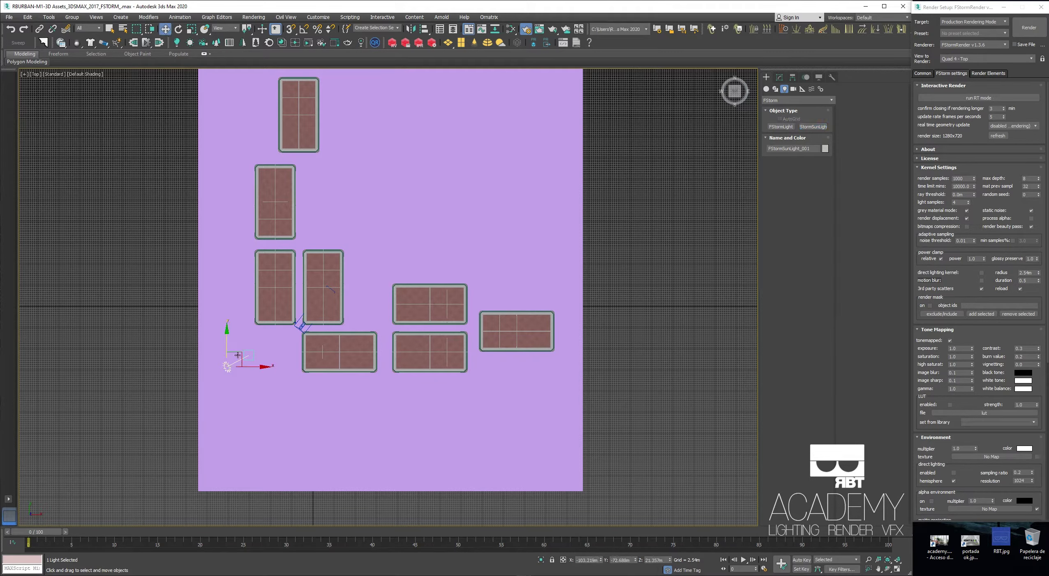
drag(238, 354, 223, 372)
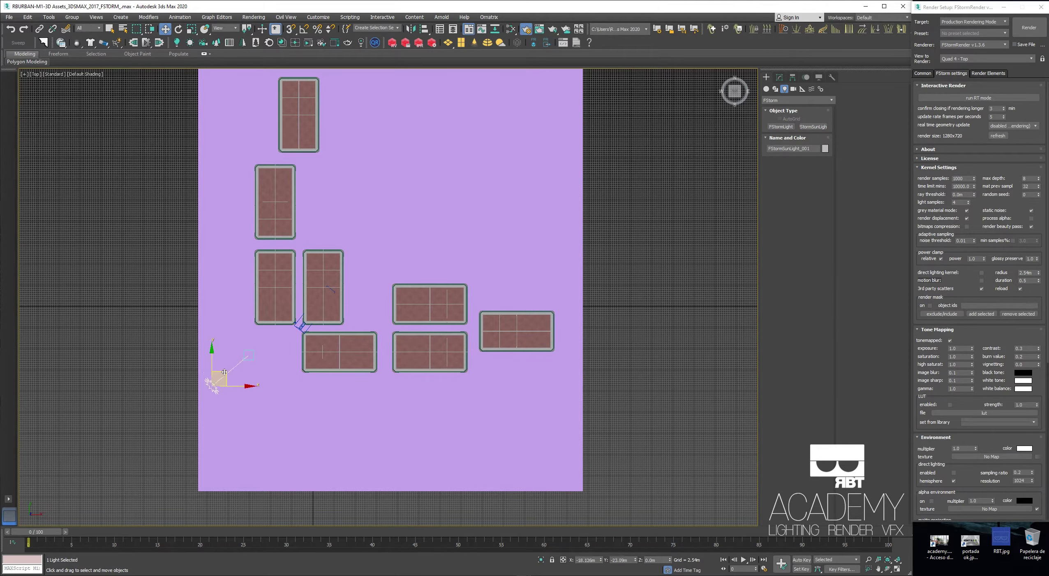
key(f)
scroll(380, 304, down, 8)
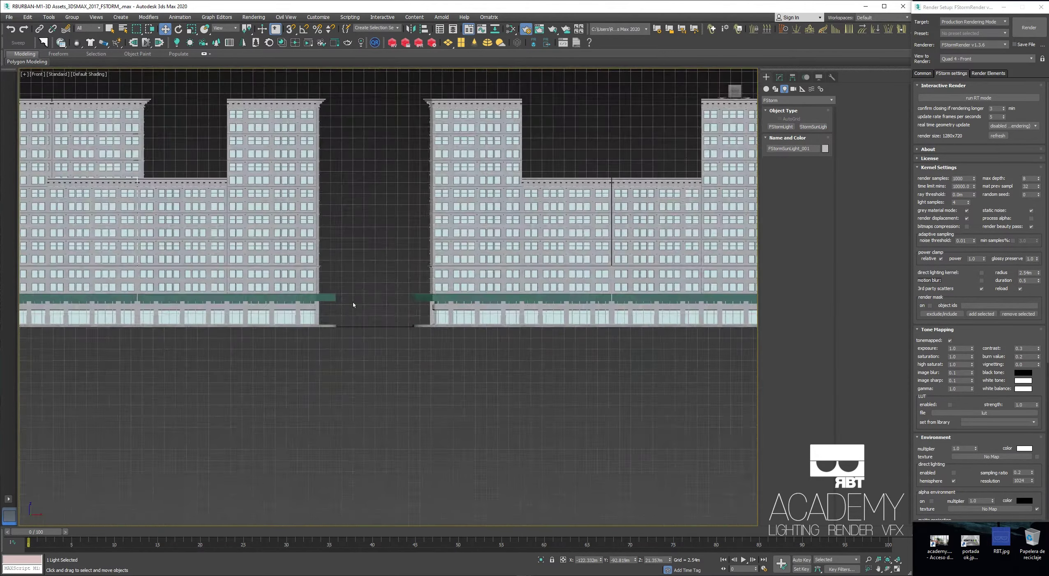
scroll(304, 300, up, 2)
drag(352, 263, 352, 254)
Return to the camera view and run the FStorm interactive render with the sun light.
key(c)
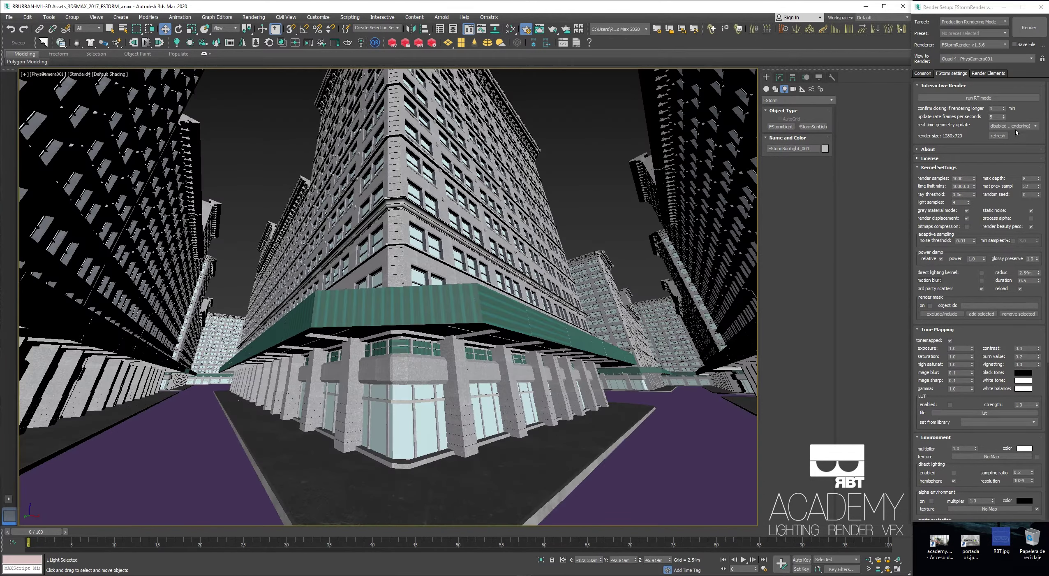
click(979, 98)
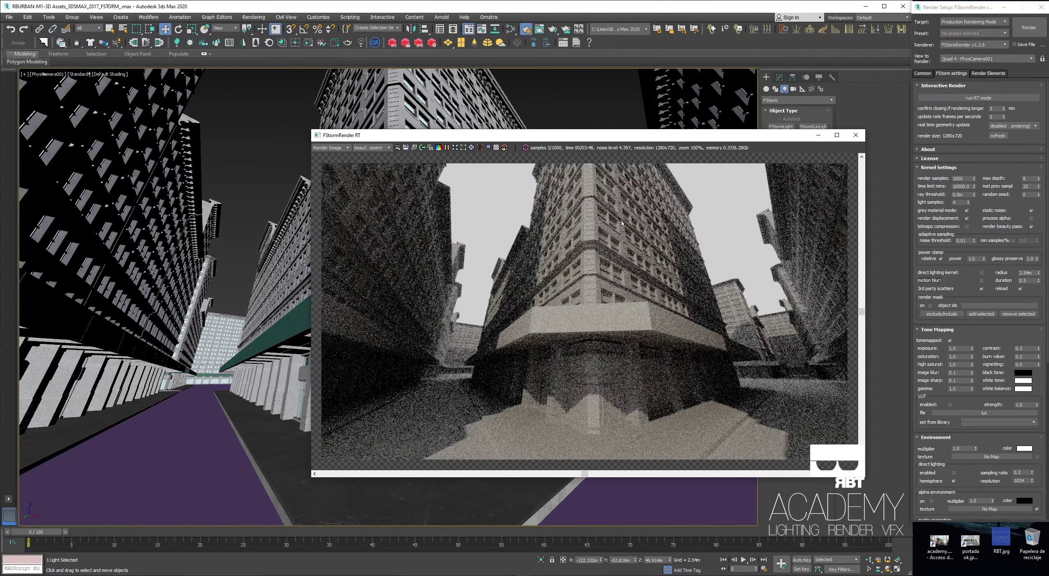
drag(536, 138, 480, 113)
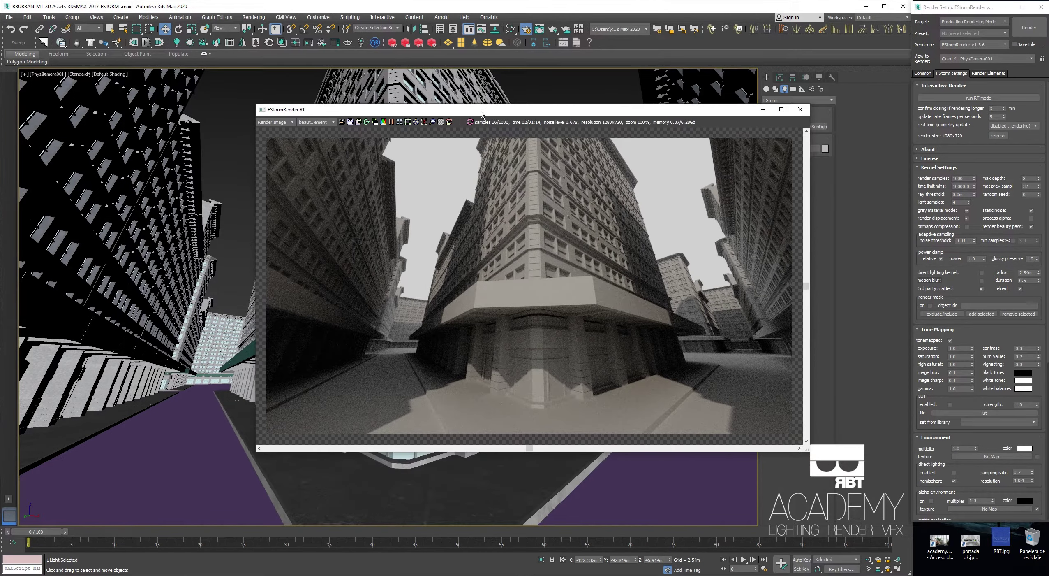
Switch to the four-viewport layout and move the sun light farther from the blocks in the Top view.
key(alt+w)
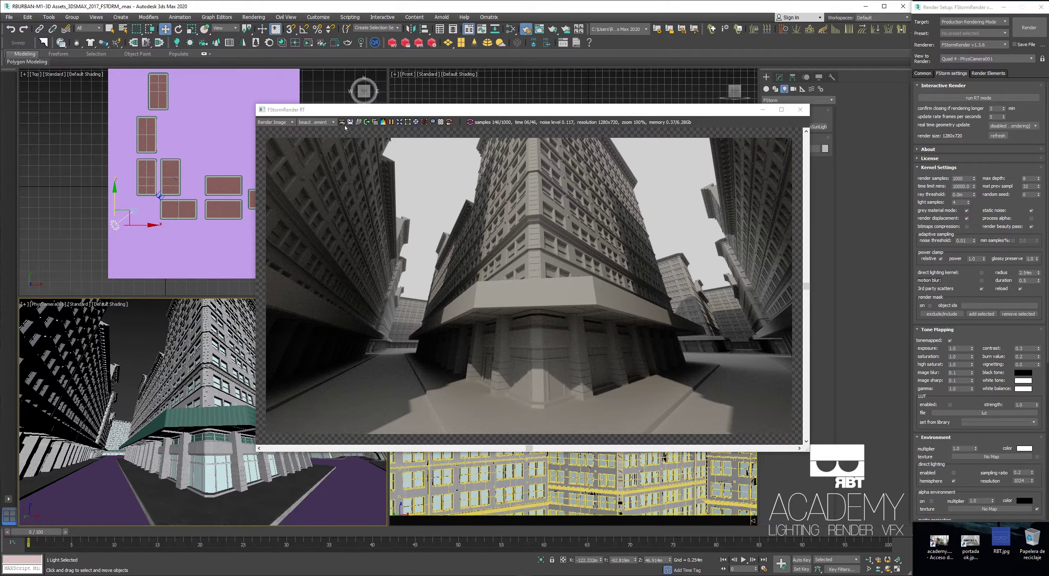
drag(354, 113, 543, 142)
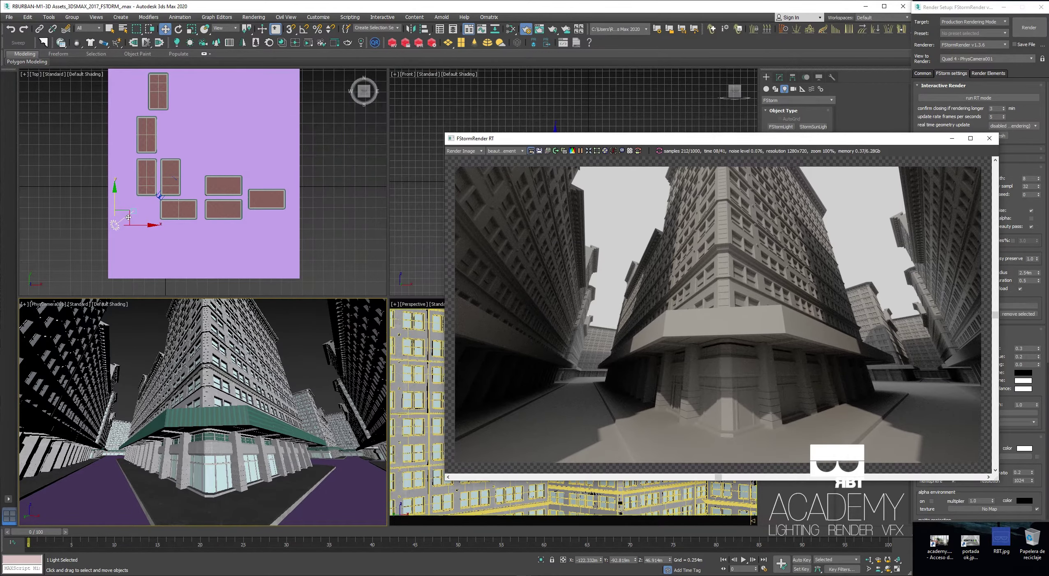
scroll(128, 217, up, 2)
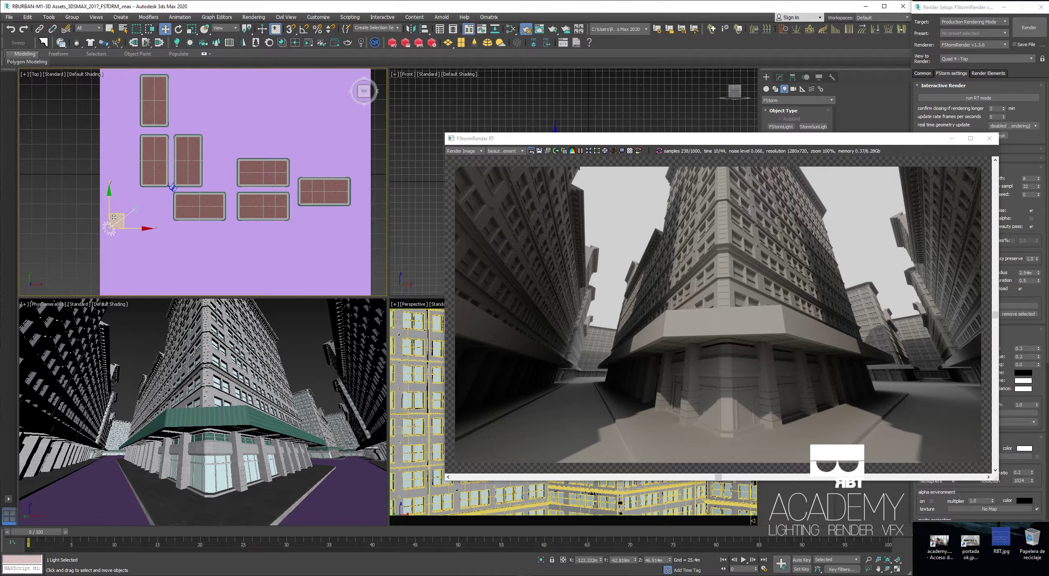
drag(113, 217, 98, 213)
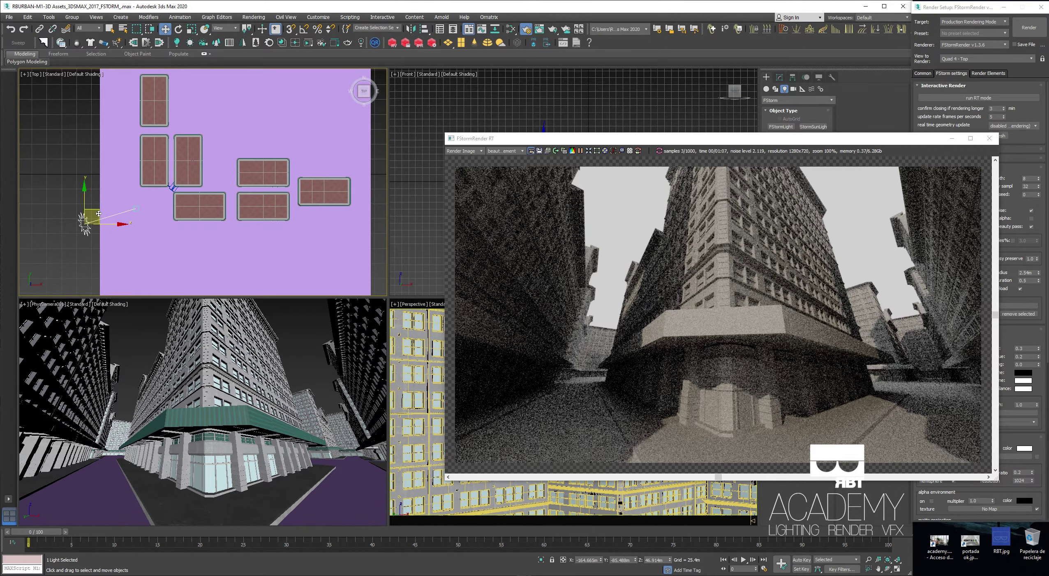
Raise the sun light to about 64 m in the Front view.
drag(616, 139, 314, 99)
key(f)
drag(106, 164, 106, 141)
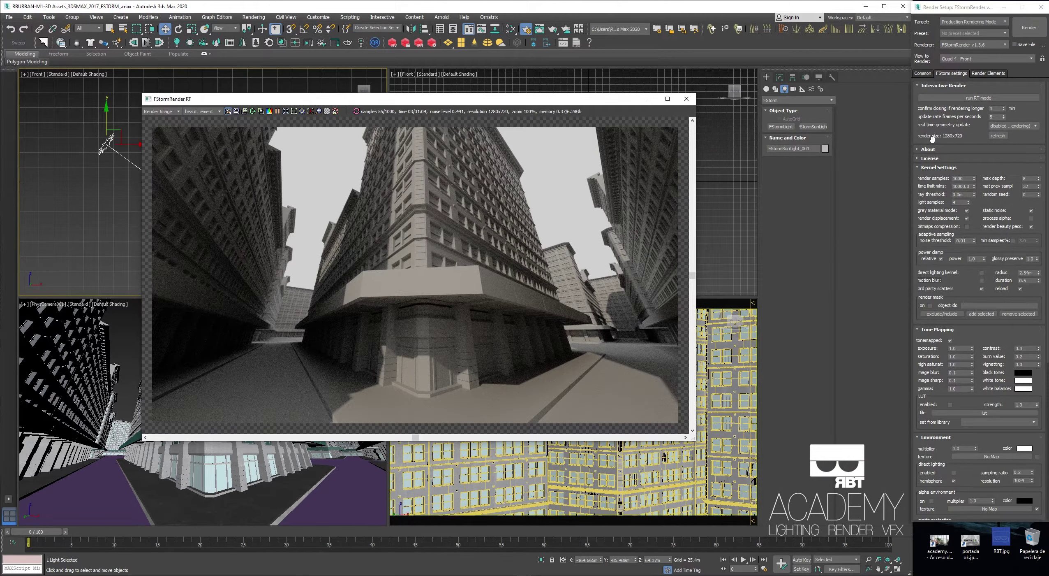
Set the tone mapping exposure to 2.0 and the burn value to 0.0.
drag(932, 138, 930, 110)
double_click(957, 320)
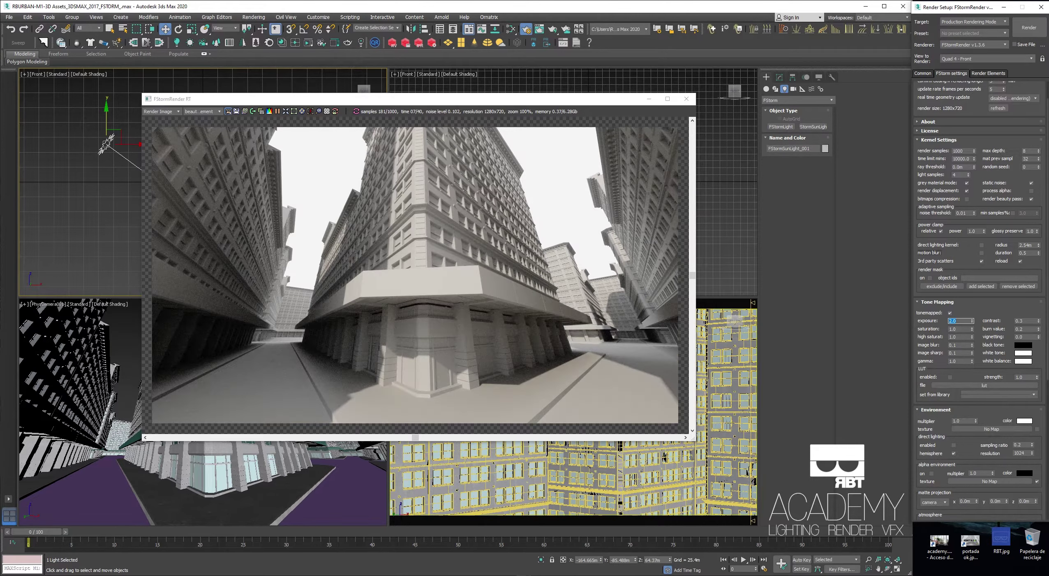
double_click(1031, 329)
text(0.0)
drag(499, 104, 504, 95)
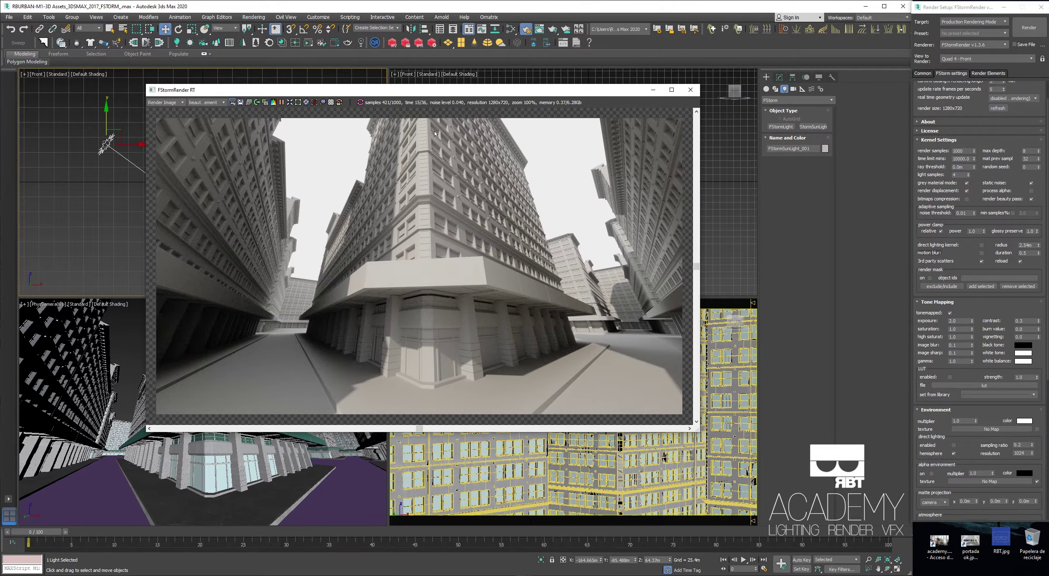
drag(406, 93, 421, 95)
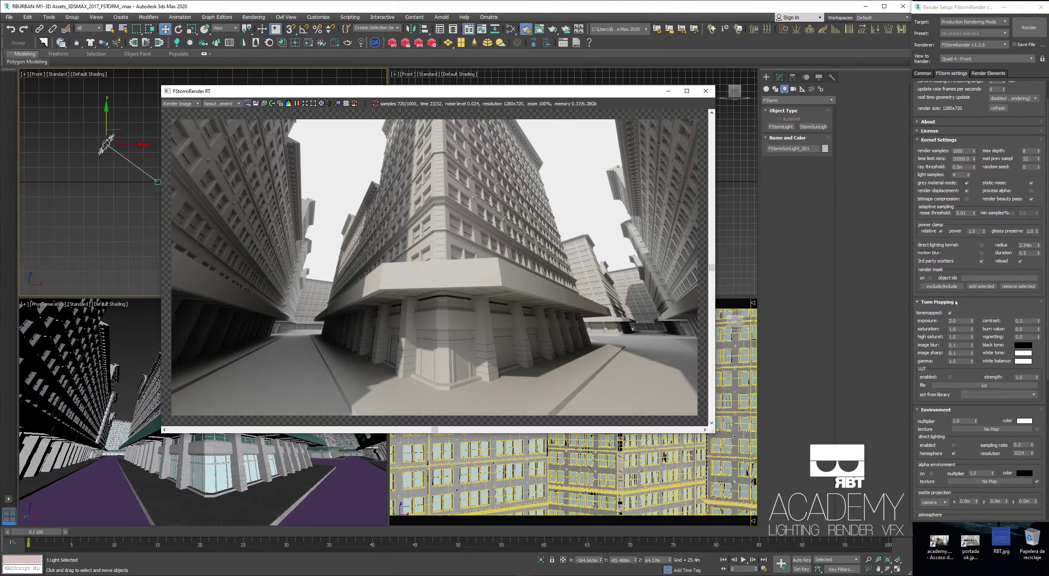
drag(523, 94, 530, 97)
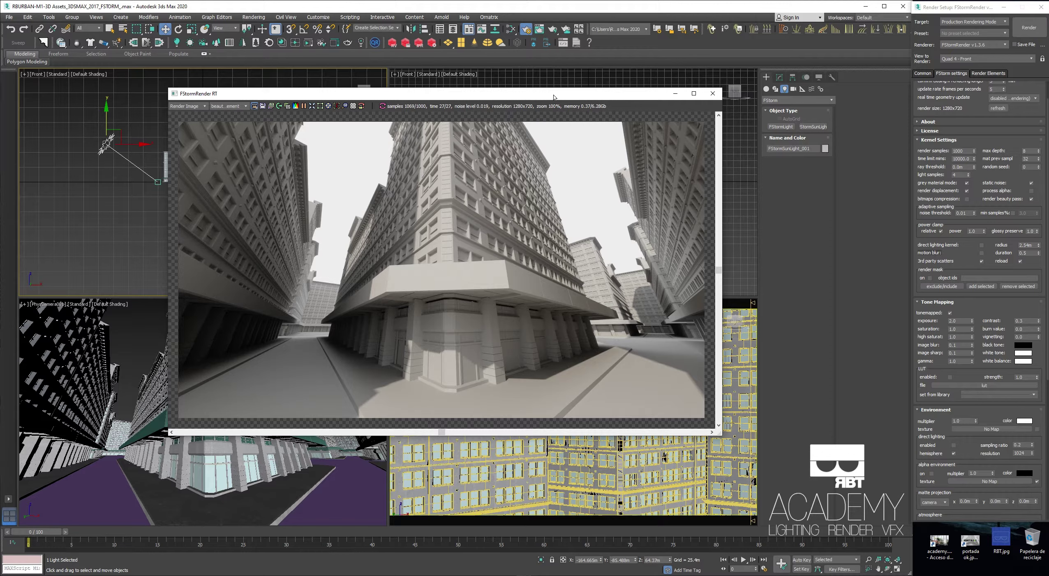
drag(553, 97, 581, 107)
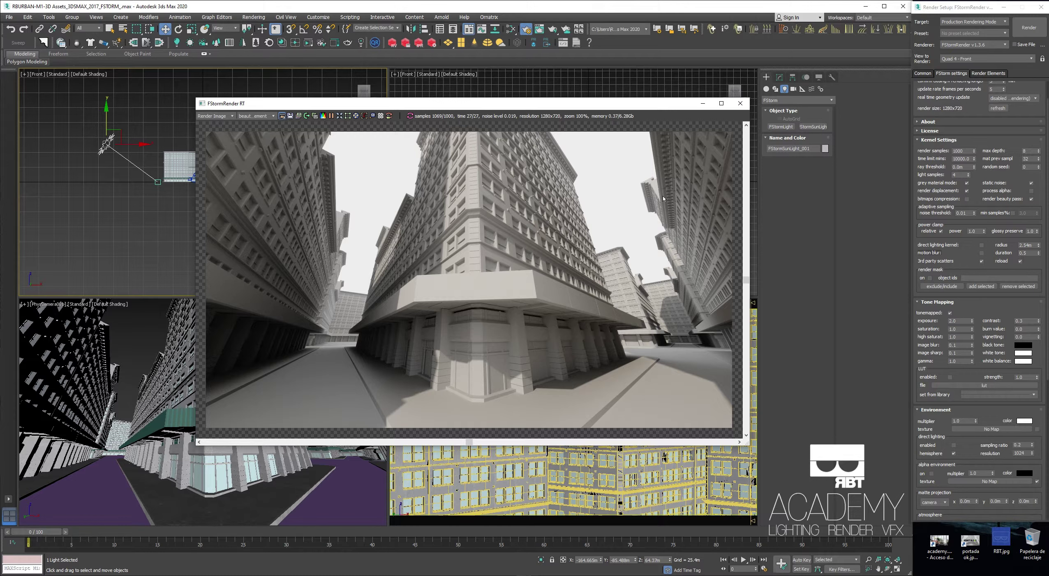
Set the tone mapping contrast to 0.15 and raise the exposure to 2.18.
drag(451, 104, 393, 97)
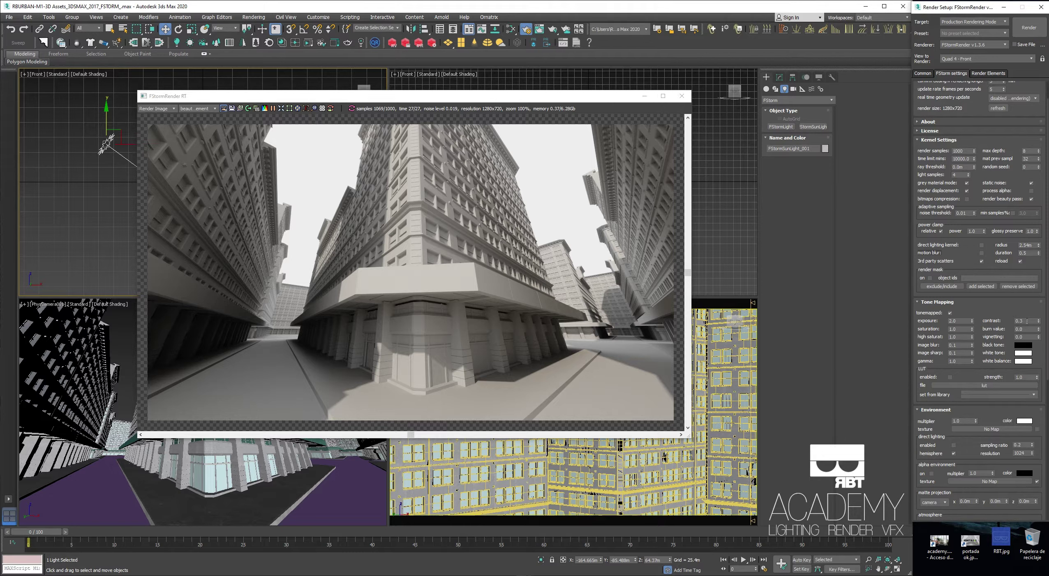
double_click(1023, 321)
text(.15)
key(Return)
drag(500, 101, 510, 90)
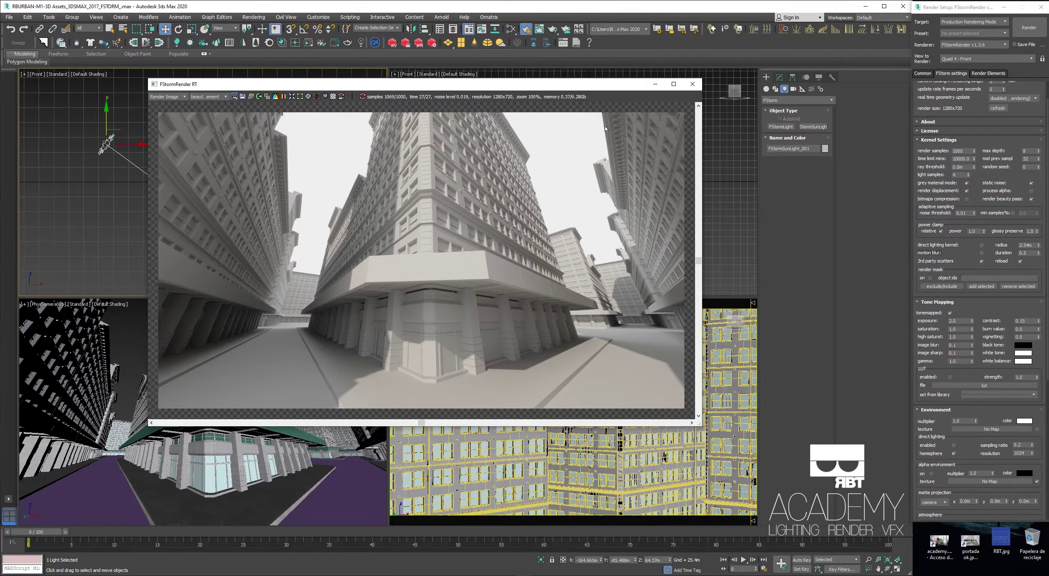
drag(971, 322, 971, 316)
Change the camera viewport to Perspective and inspect the building's upper corner from above in the interactive render.
drag(493, 89, 481, 434)
click(293, 352)
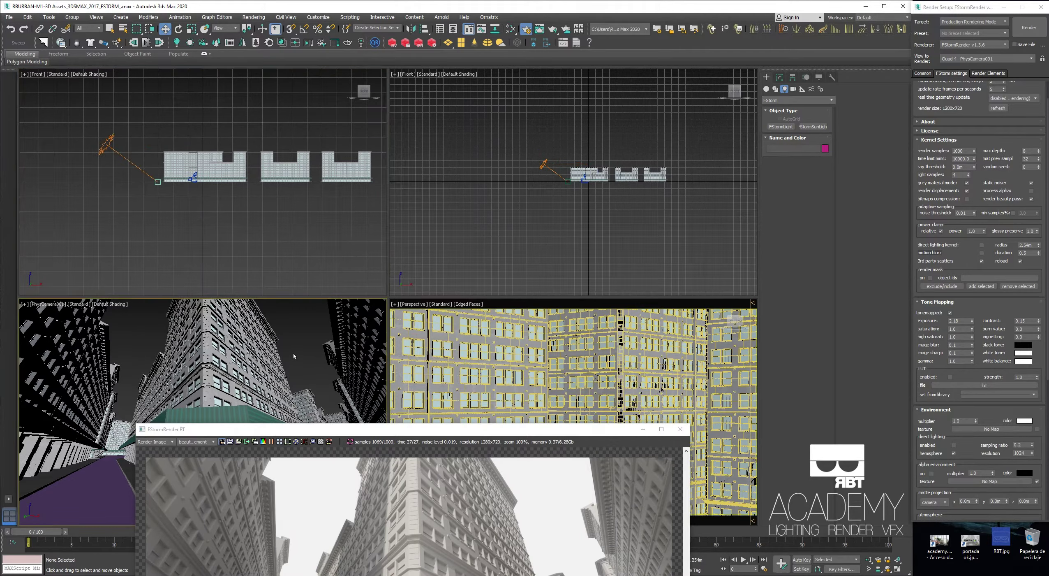
key(p)
click(241, 350)
mouse_move(242, 350)
alt+middle_down()
mouse_move(241, 382)
mouse_move(257, 338)
mouse_move(237, 341)
mouse_move(251, 358)
alt+middle_up()
drag(362, 433, 368, 134)
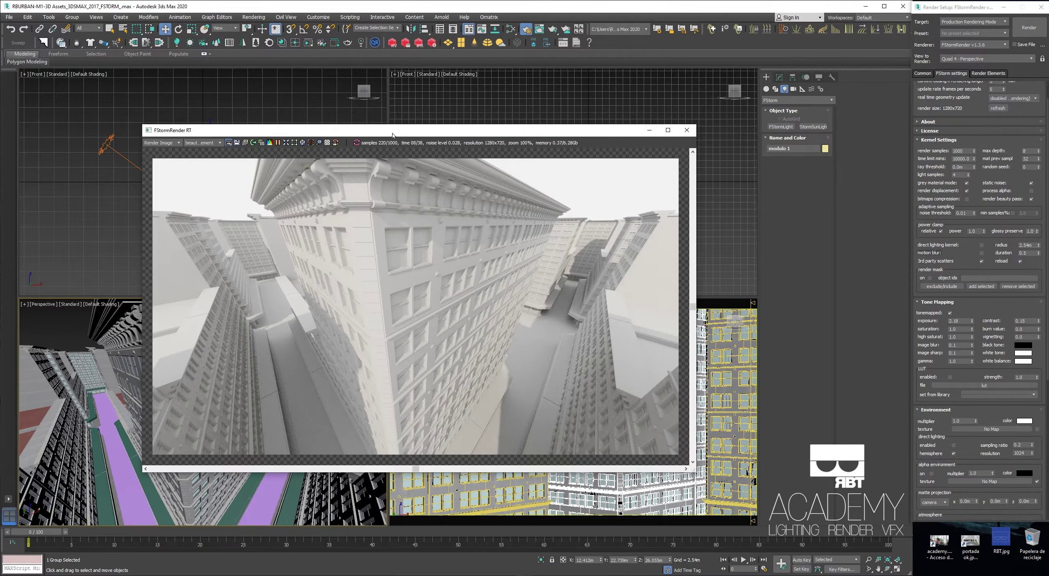
Inspect the cornice at the building's corner up close in the interactive render.
drag(393, 134, 437, 326)
drag(247, 323, 280, 434)
alt+middle_drag(247, 362, 254, 395)
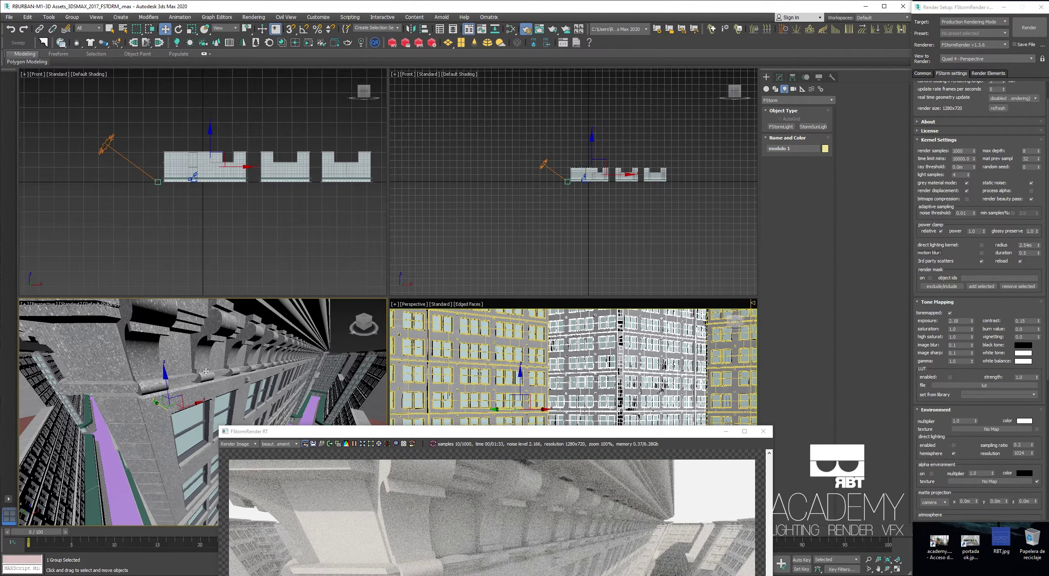
drag(288, 434, 232, 161)
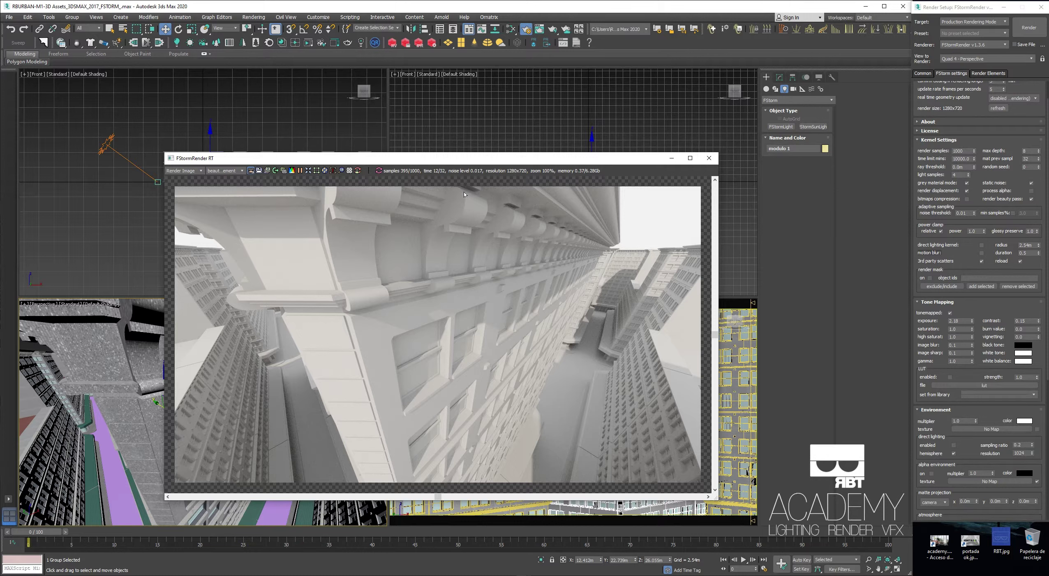
Switch the second Front viewport to the physical camera and close the interactive render window.
click(534, 122)
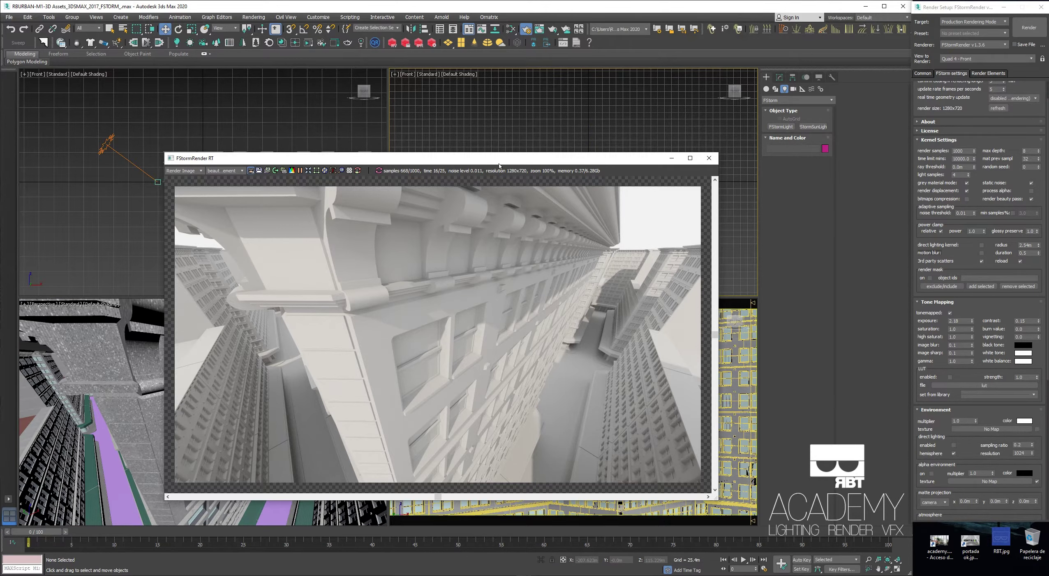
drag(499, 163, 368, 459)
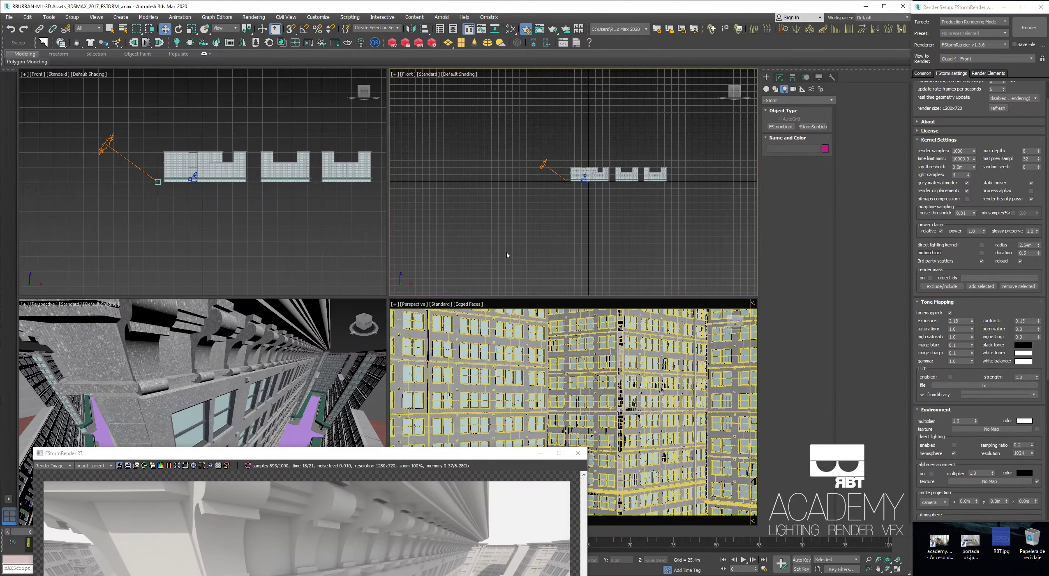
key(c)
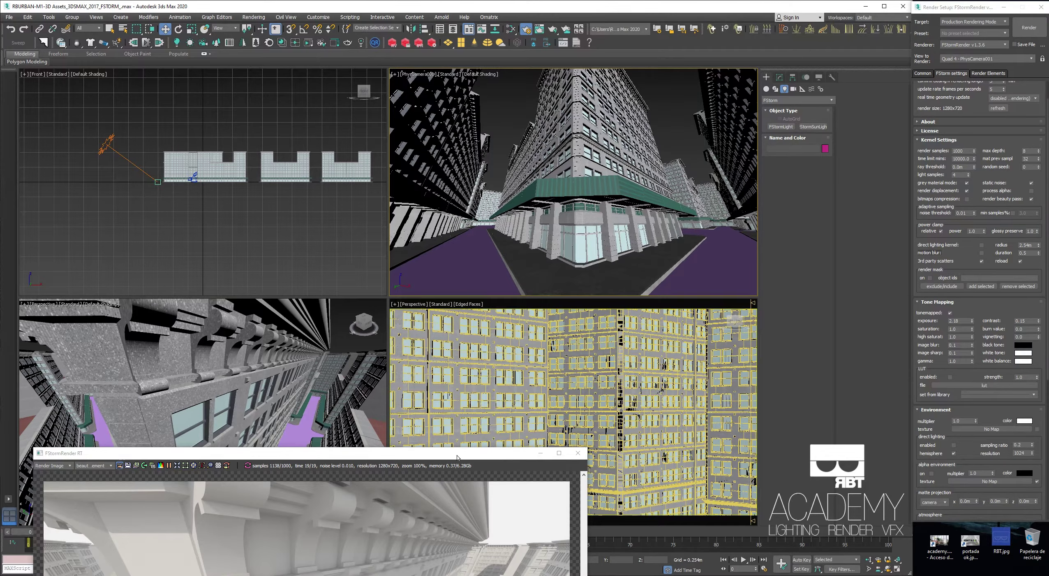
drag(458, 455, 652, 121)
click(774, 117)
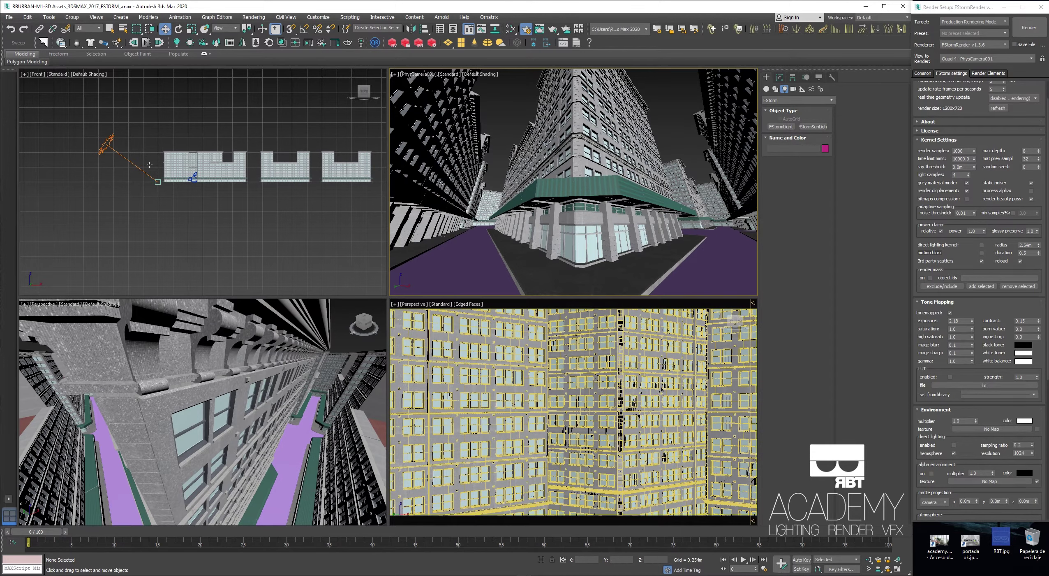
Select the FStorm sun light in the Front view and set its power to 0.5.
click(106, 146)
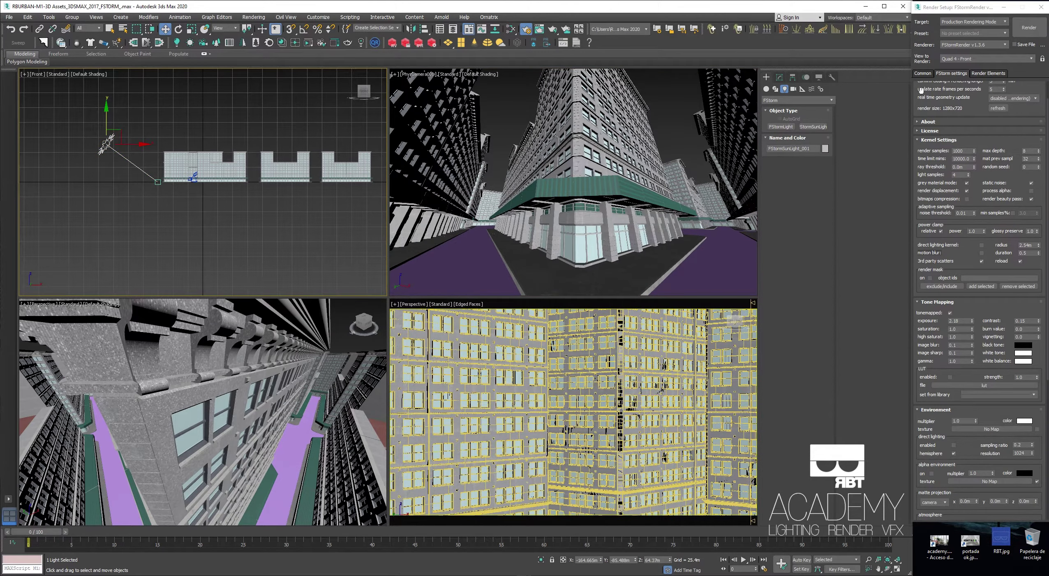
click(922, 74)
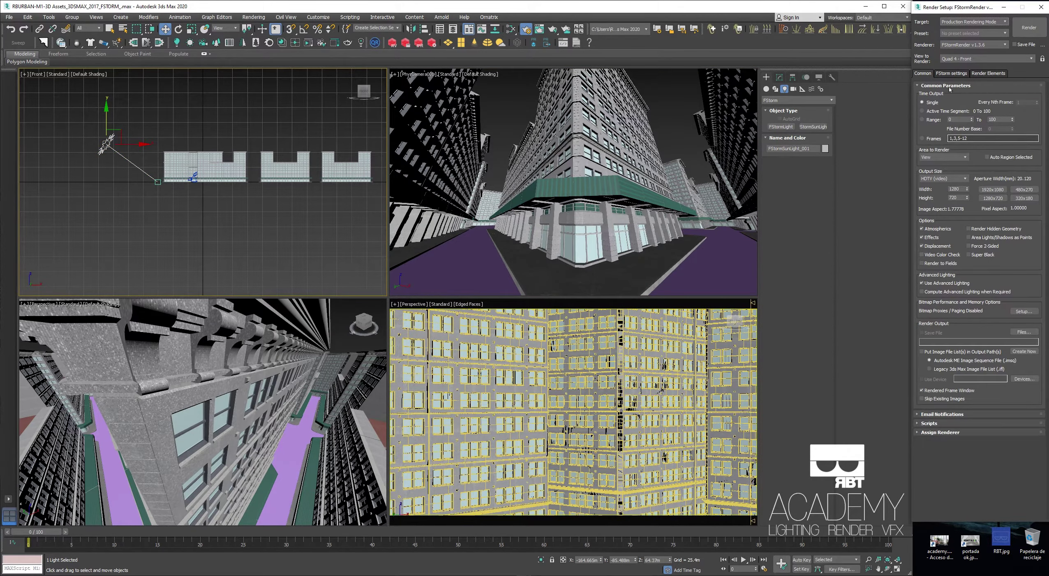
click(780, 78)
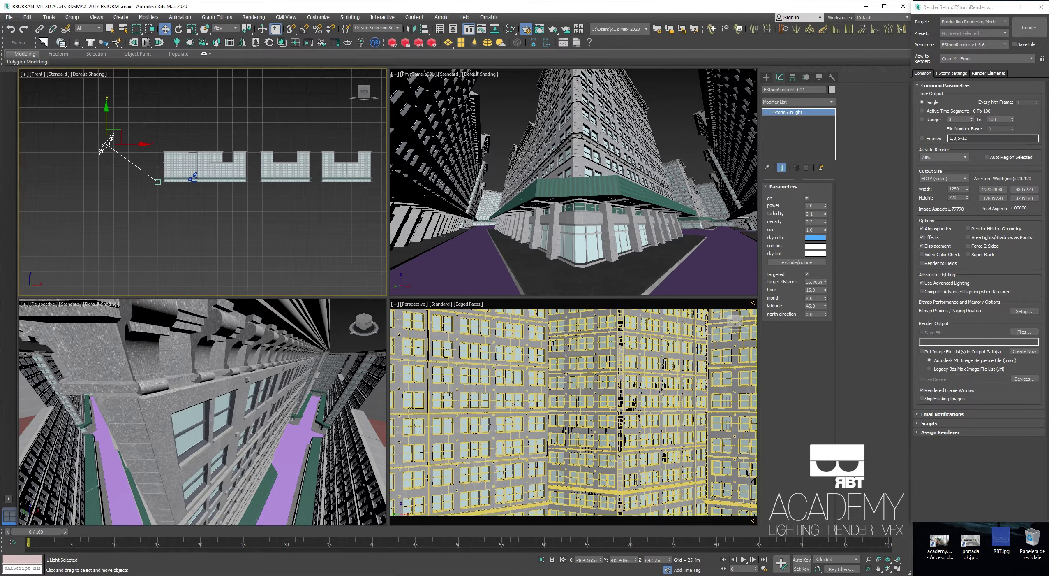
click(809, 206)
Change the sun light's sun tint to a dark, desaturated blue with a value of about 40.
click(812, 245)
click(208, 76)
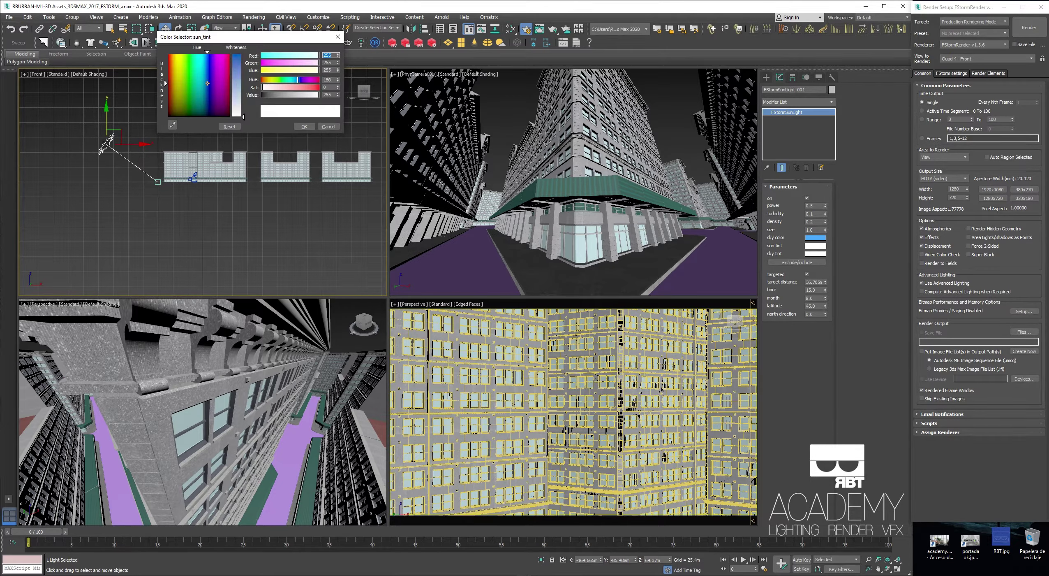
drag(236, 62, 237, 59)
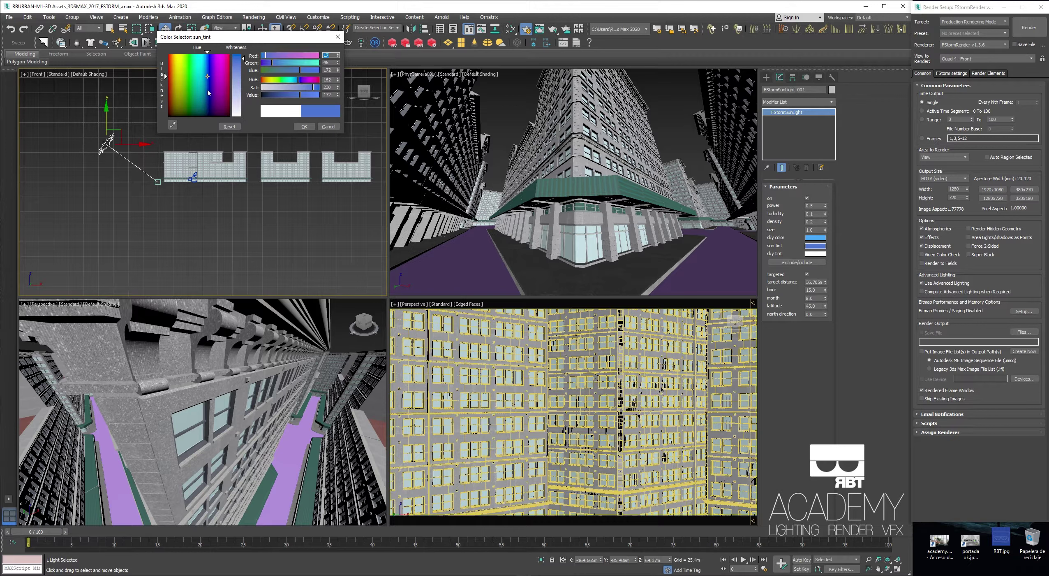
click(205, 95)
drag(284, 94, 271, 97)
click(295, 88)
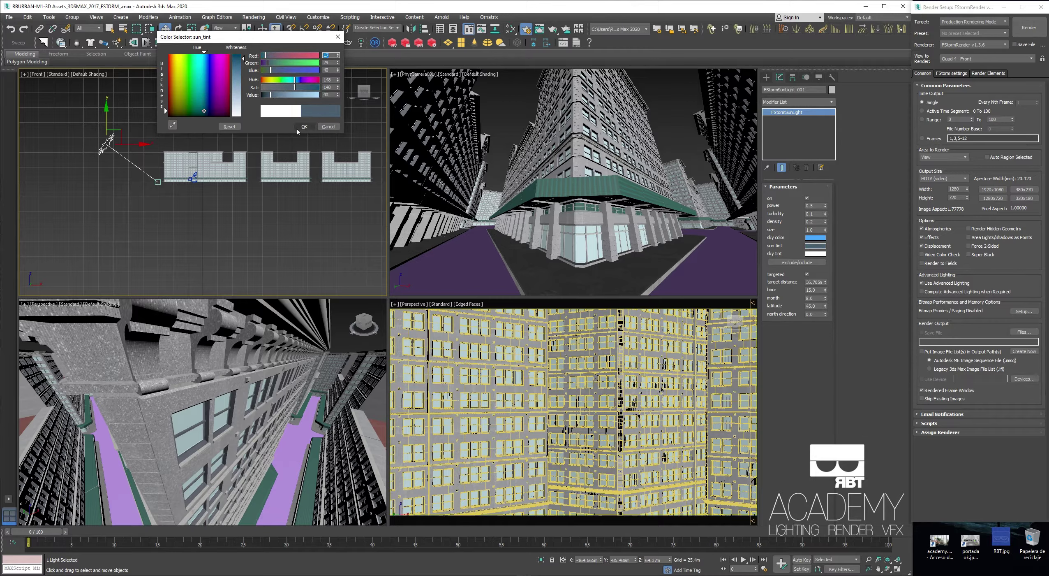
click(304, 126)
Set the FStorm environment color to black.
click(951, 73)
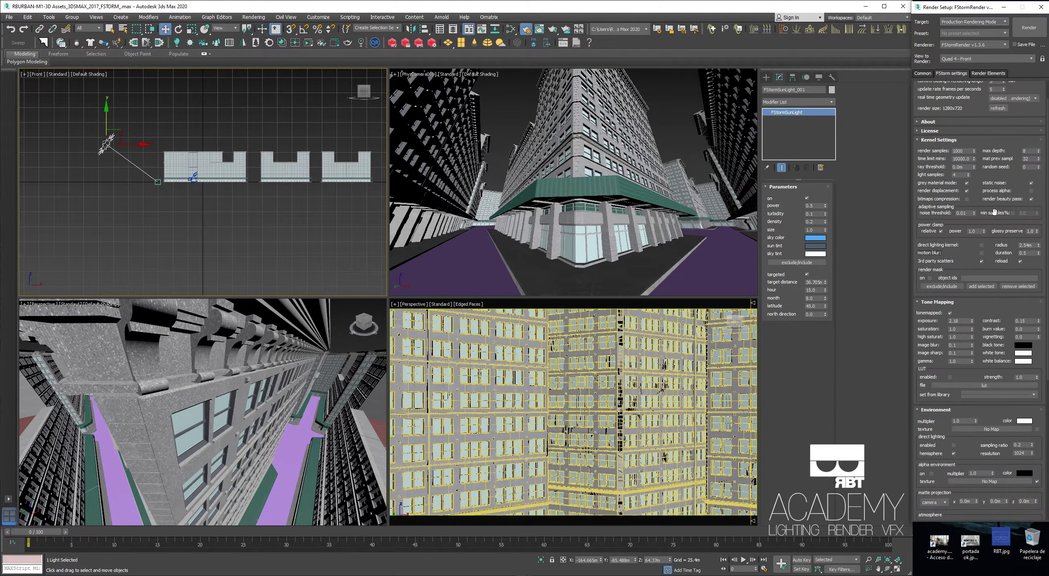
scroll(954, 174, down, 5)
scroll(955, 174, down, 5)
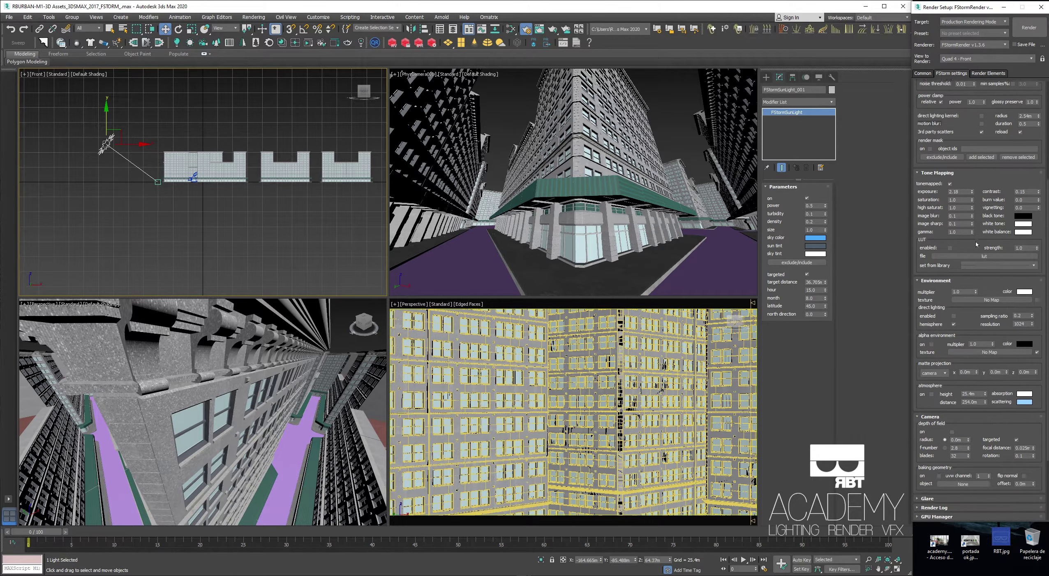
scroll(974, 257, down, 1)
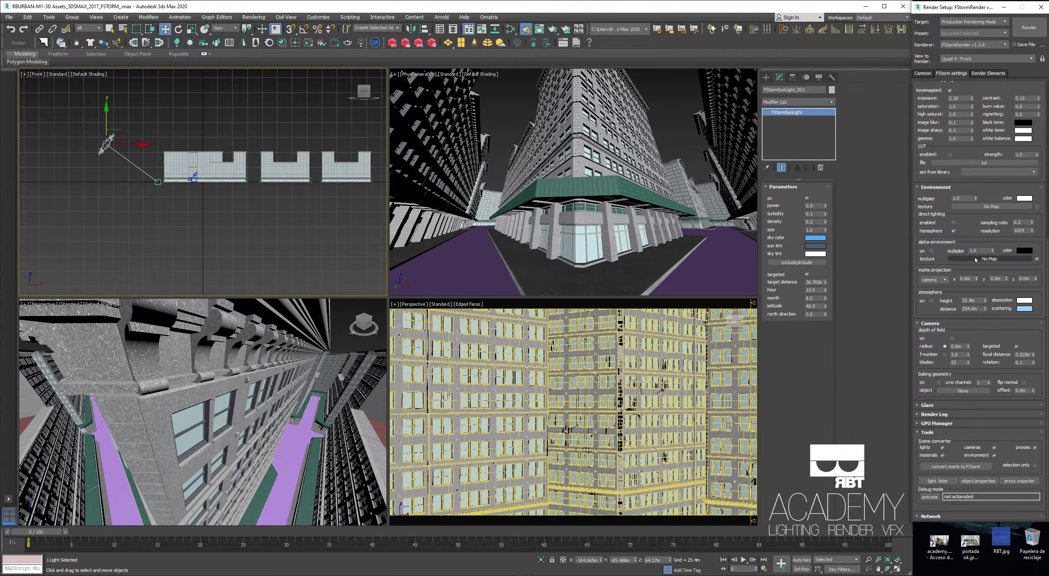
scroll(976, 259, up, 2)
click(1022, 273)
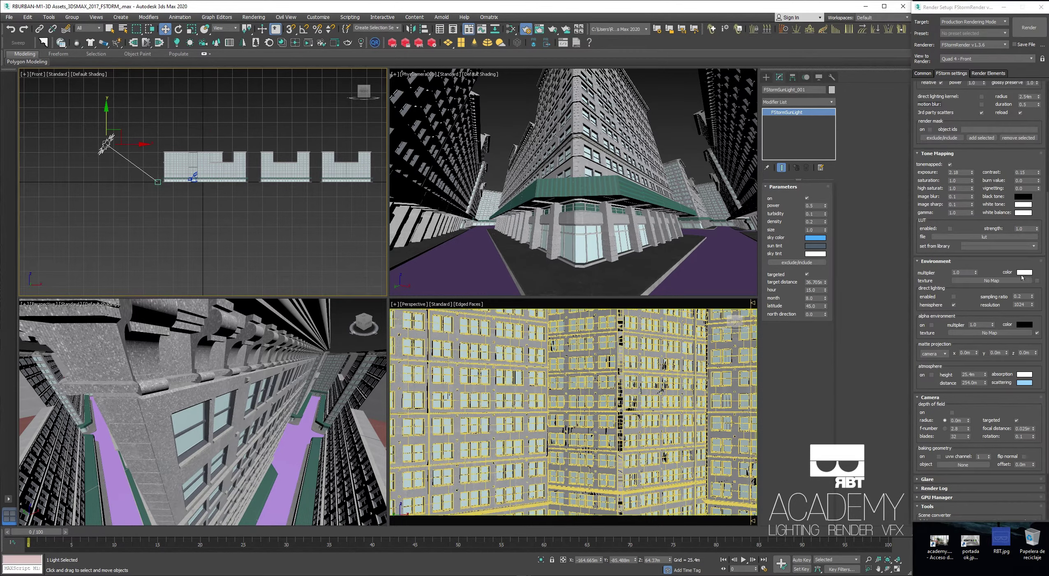
drag(240, 98, 241, 117)
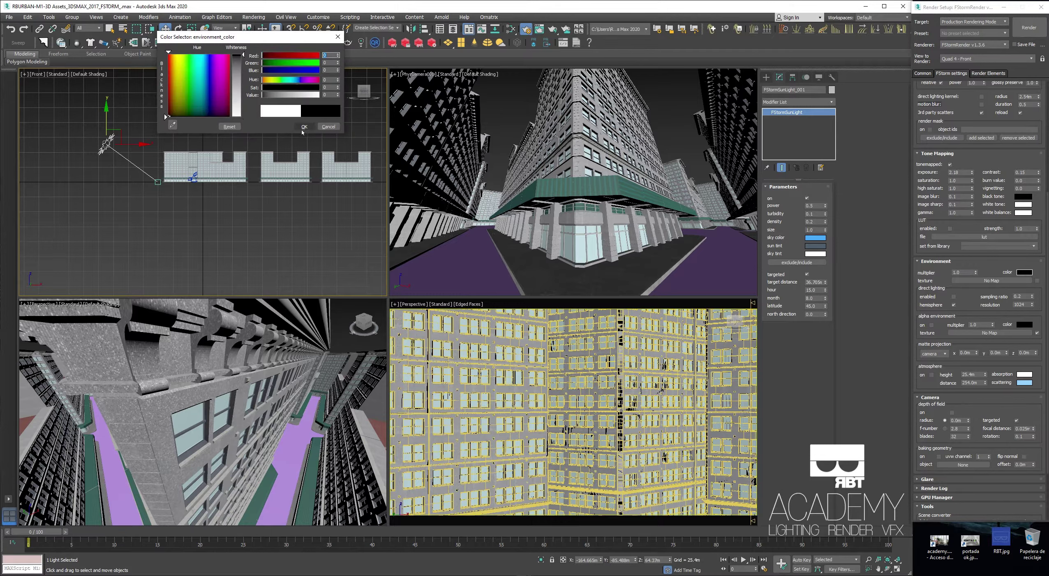
click(304, 127)
Activate the camera view and increase the render output size to 1440 x 810.
click(649, 103)
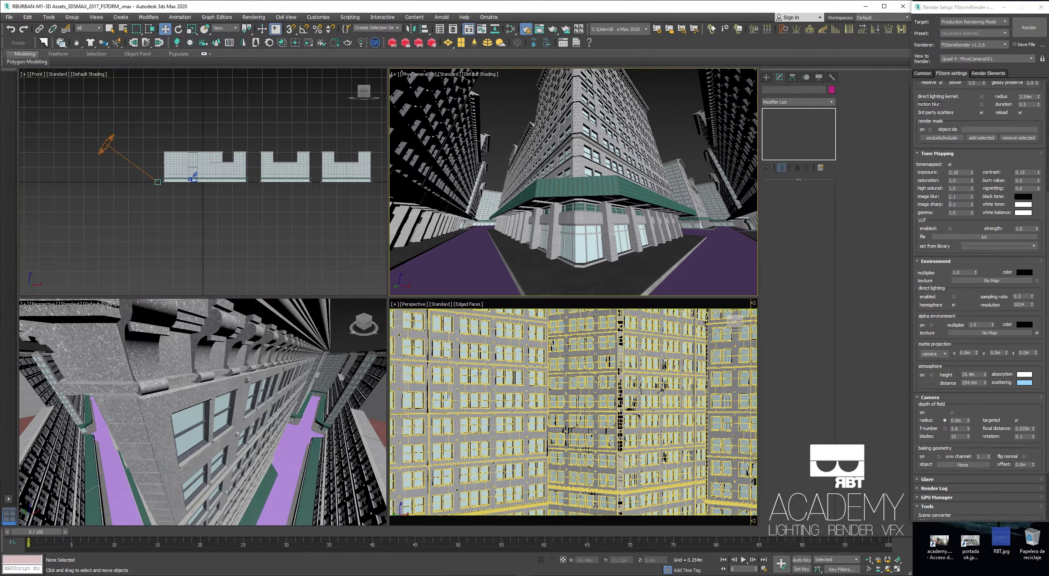
click(932, 73)
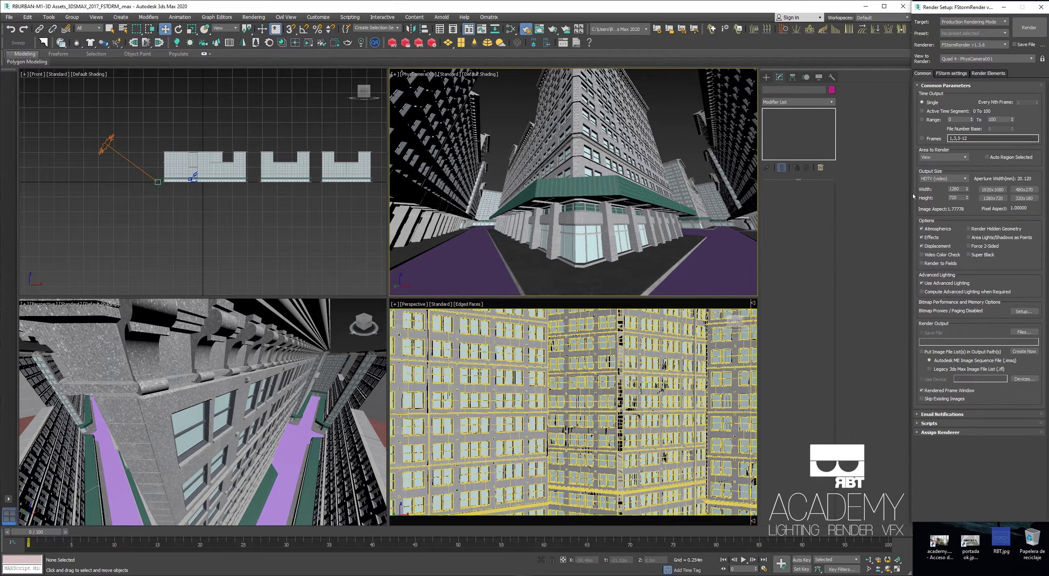
drag(961, 189, 924, 190)
Run the FStorm interactive render of the camera view and place its window over the viewports.
click(960, 76)
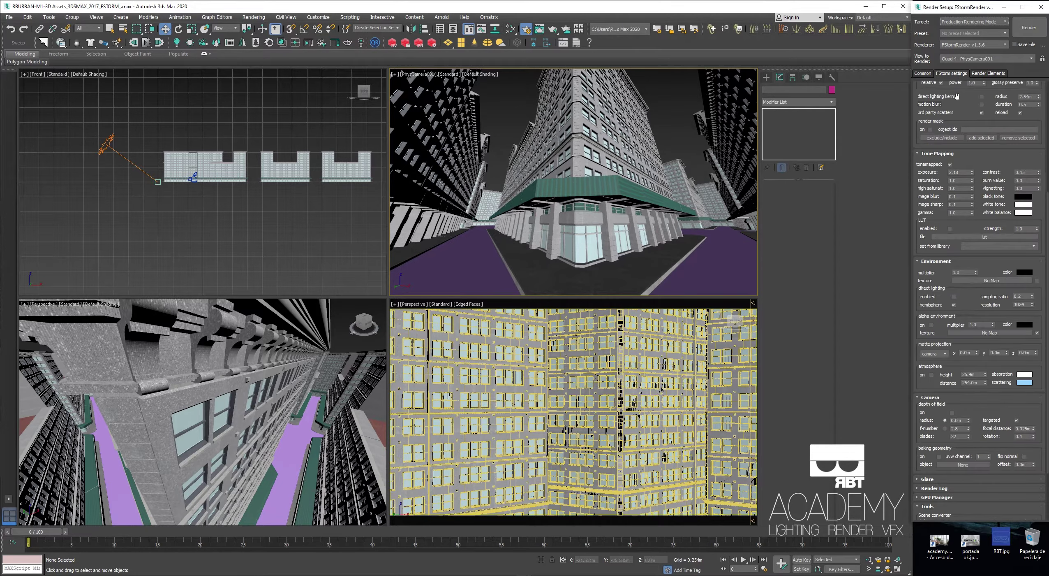
scroll(954, 107, up, 5)
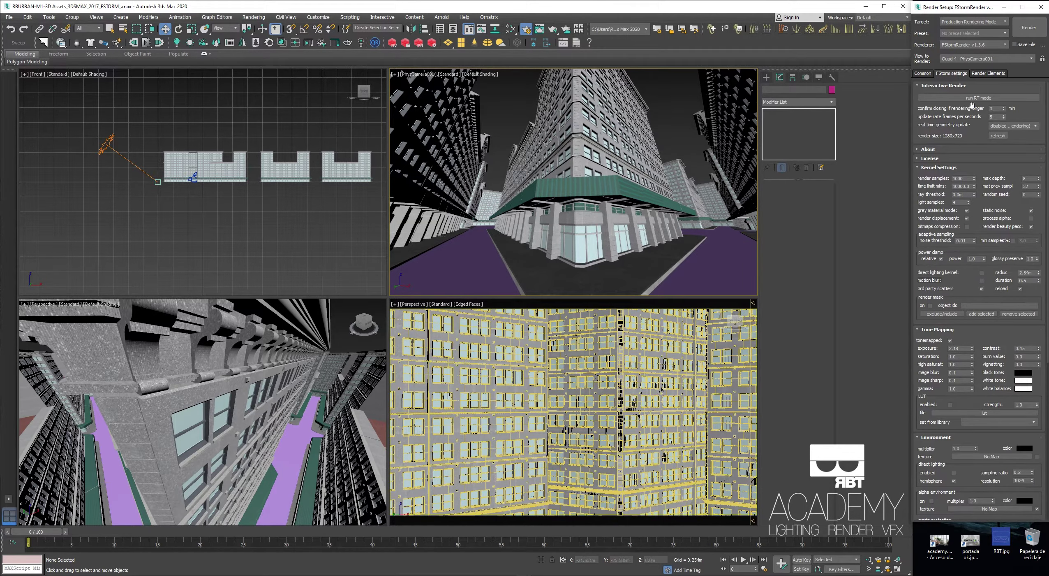
click(974, 99)
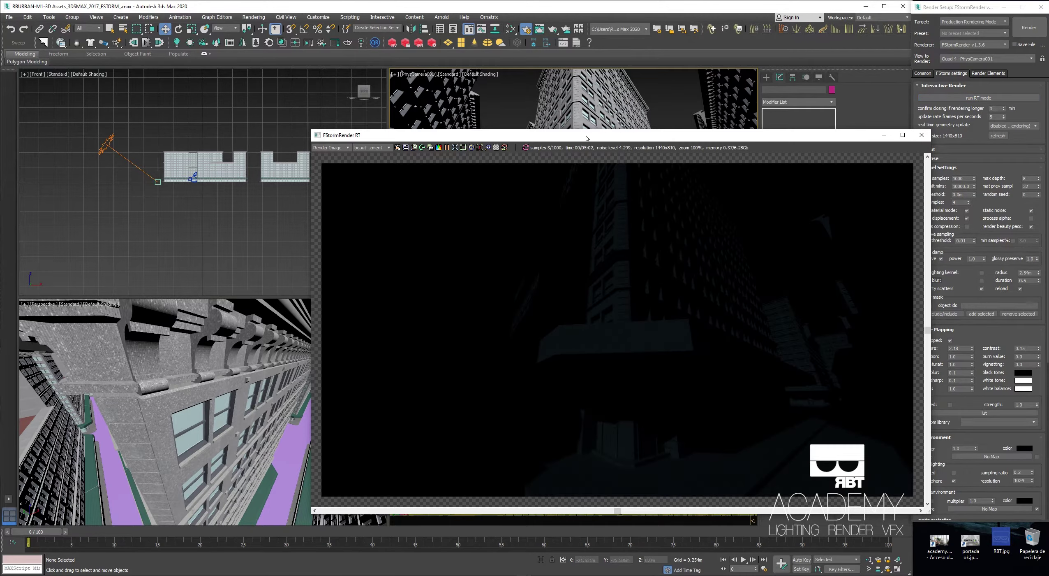
drag(586, 135, 350, 90)
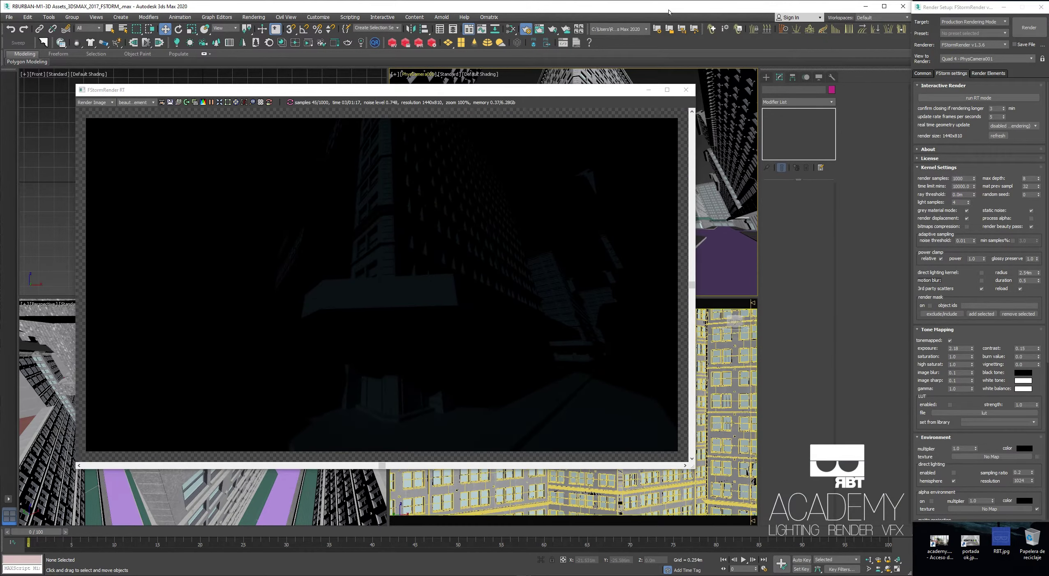
Bring up the emission parameters of the RB_URBAN_Glass 01_ material in the Slate Material Editor.
key(m)
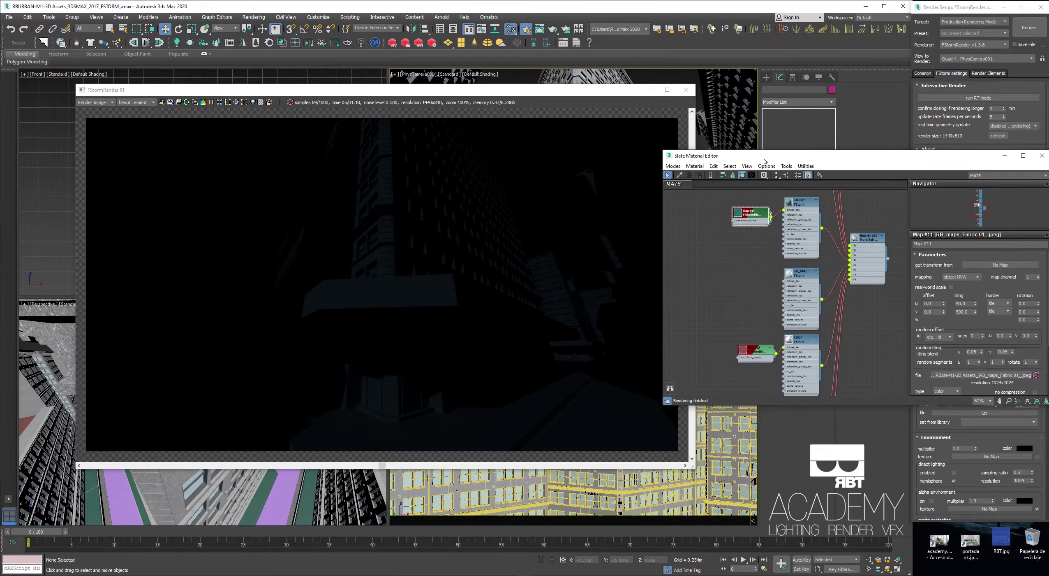
drag(764, 154, 746, 143)
scroll(765, 260, up, 5)
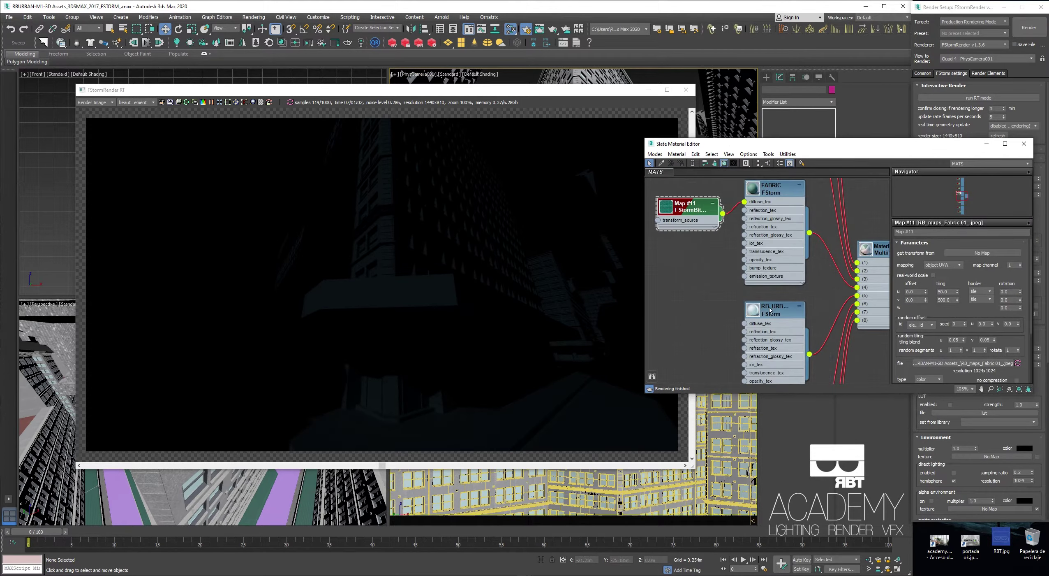
double_click(762, 251)
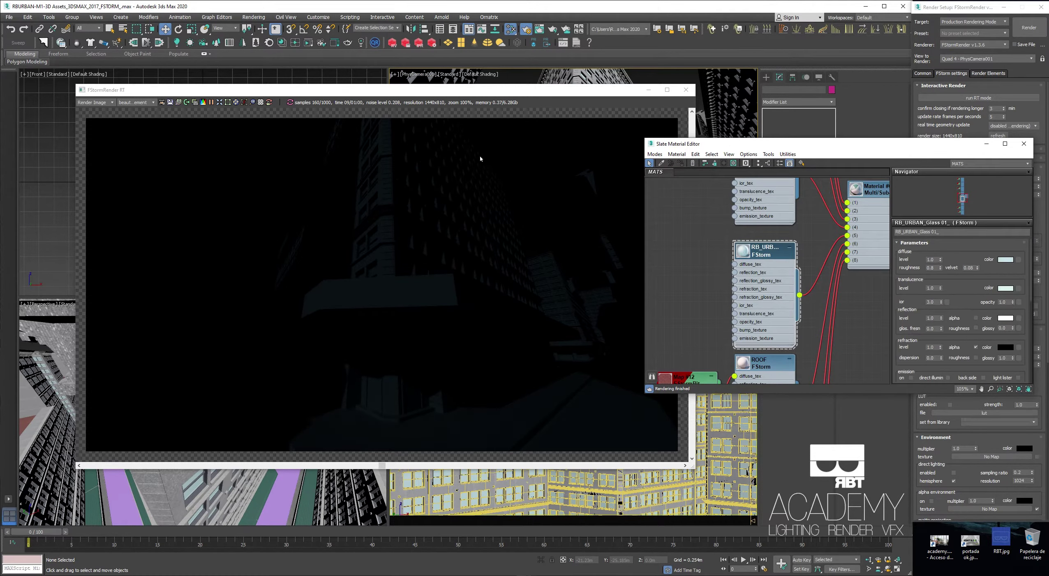
scroll(945, 293, down, 4)
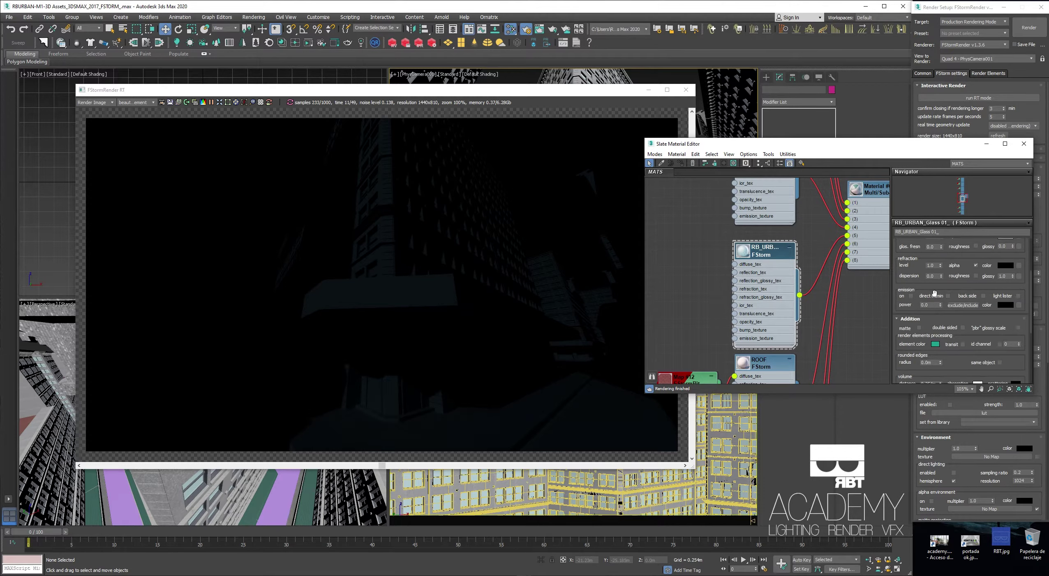
Enable emission on the glass material with a power of 3.5 and a warm yellow emission color.
click(911, 296)
drag(932, 305, 902, 304)
text(3.5)
key(Return)
click(1005, 304)
click(179, 64)
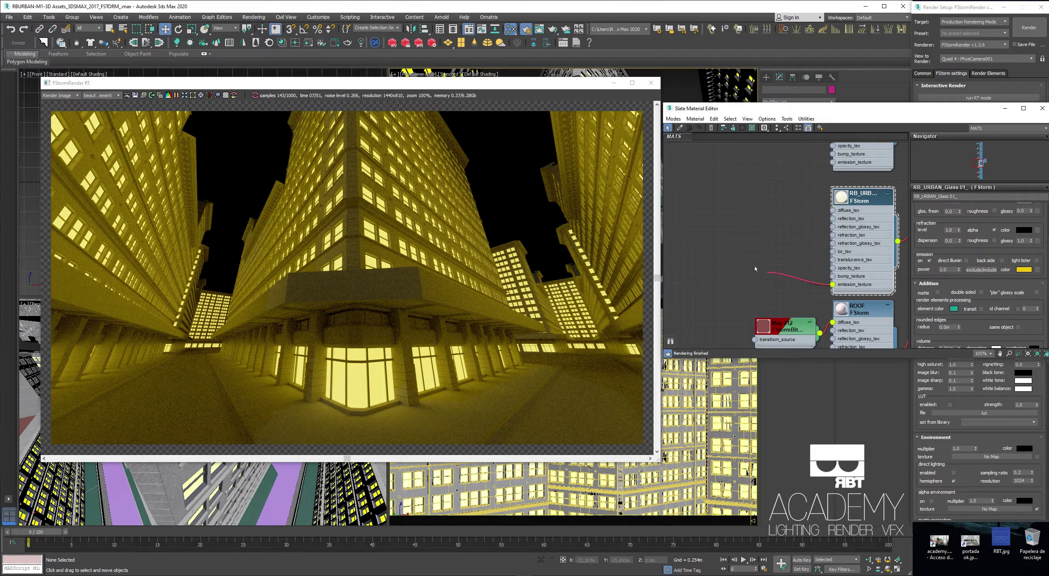
Connect a new FStormBitmap map to the emission texture of the RB_URBAN_Glass 01_ material and show its parameters.
right_click(761, 269)
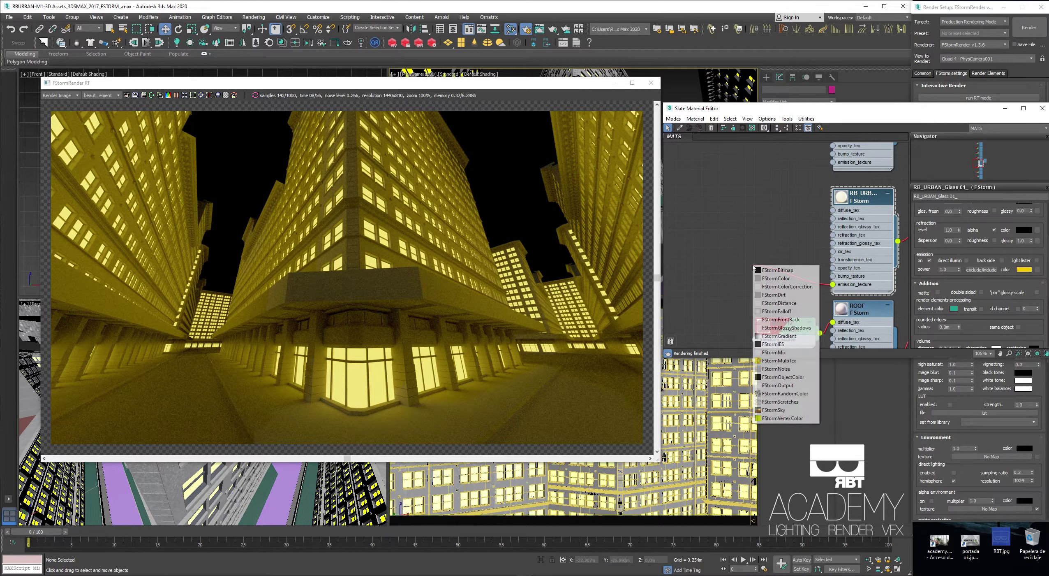
click(761, 270)
drag(761, 270, 747, 272)
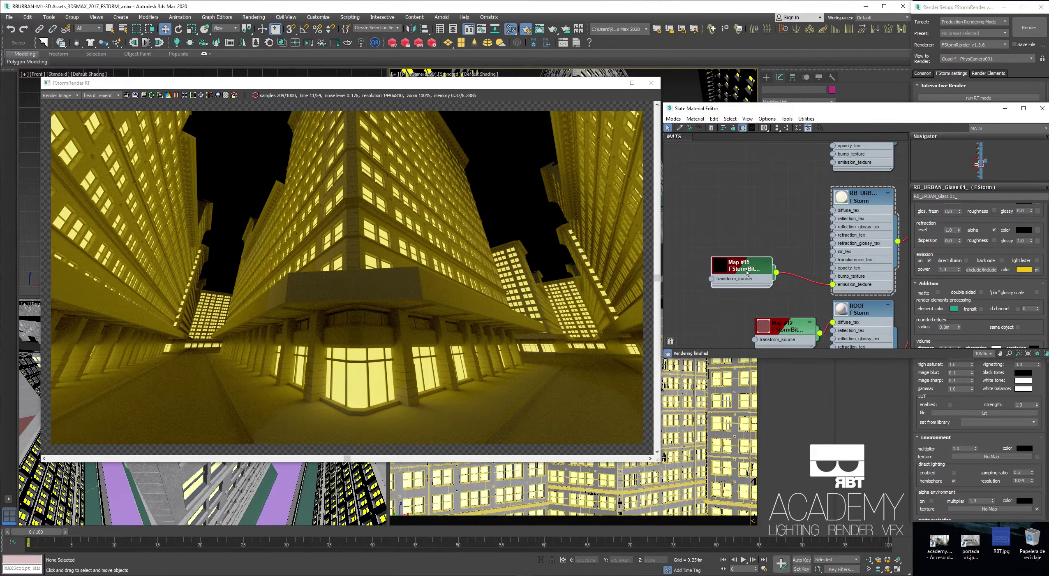
double_click(747, 271)
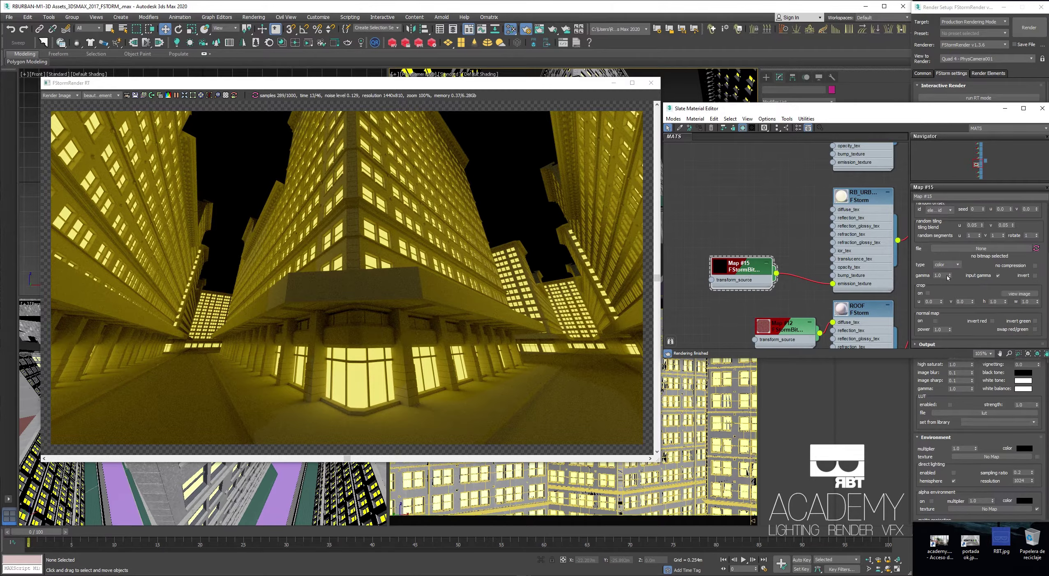
Load ARTSTATION_.png from the DELIVERY folder into the emission bitmap.
click(949, 248)
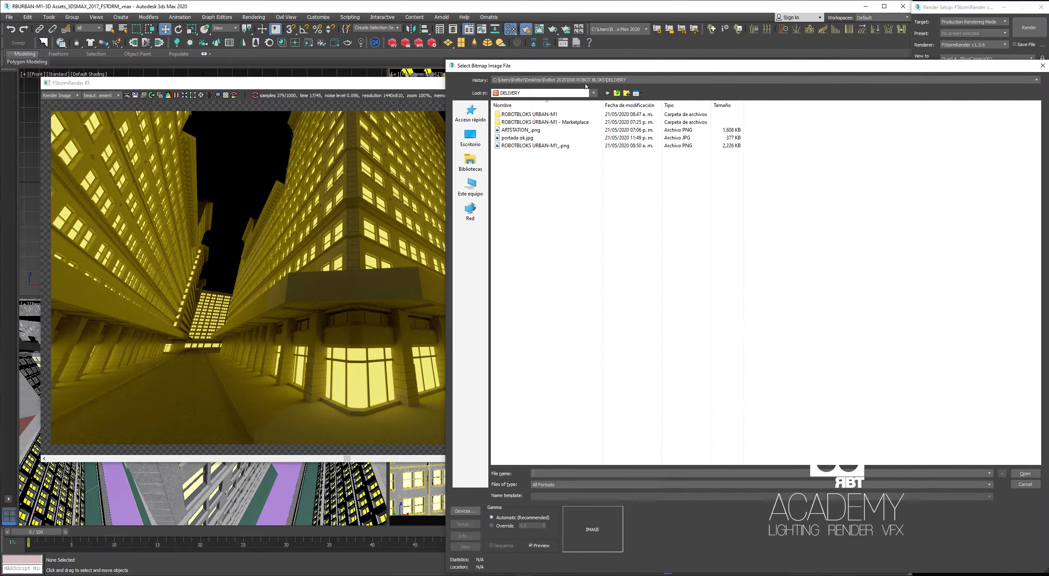
drag(581, 70, 540, 52)
click(477, 112)
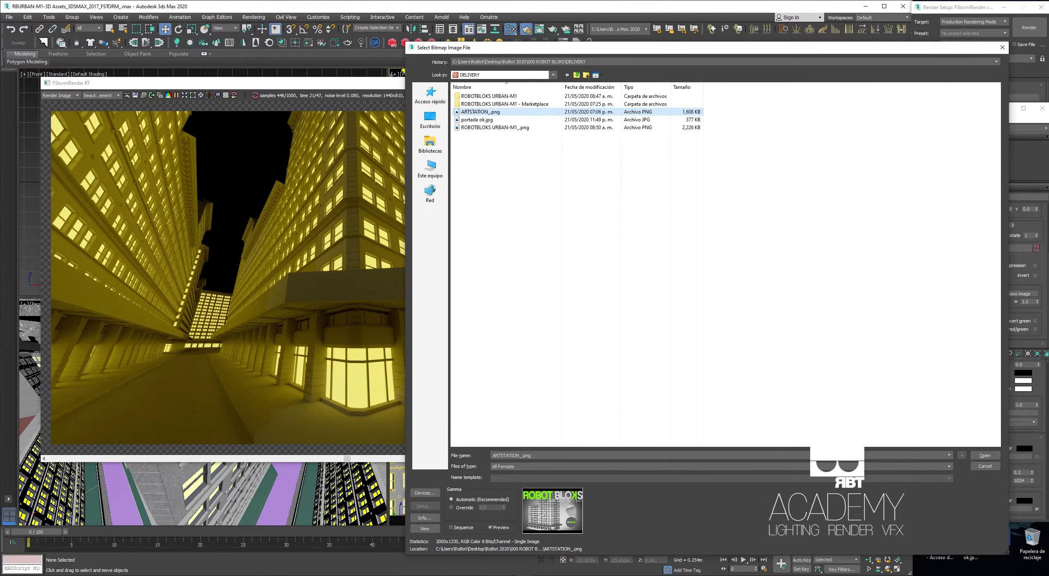
click(985, 455)
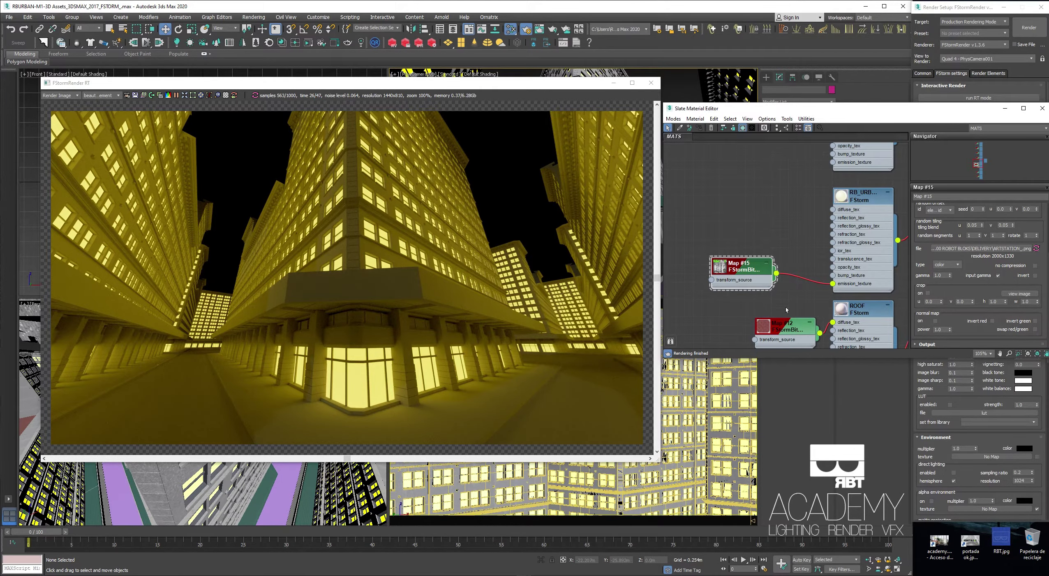
Enable the emission map in the Maps settings of the RB_URBAN_Glass 01_ material.
middle_drag(837, 241, 807, 220)
double_click(807, 220)
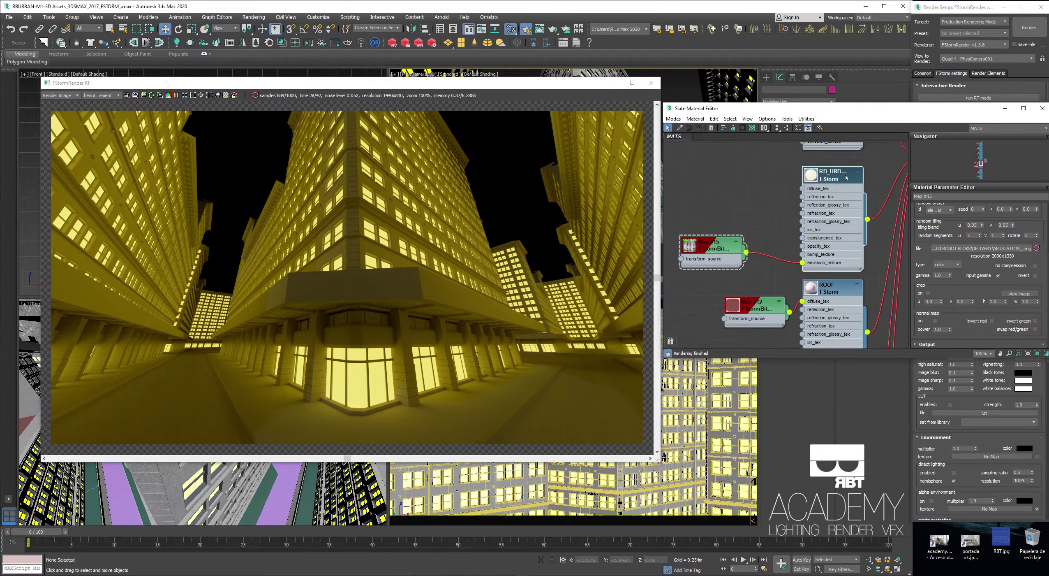
scroll(958, 304, down, 5)
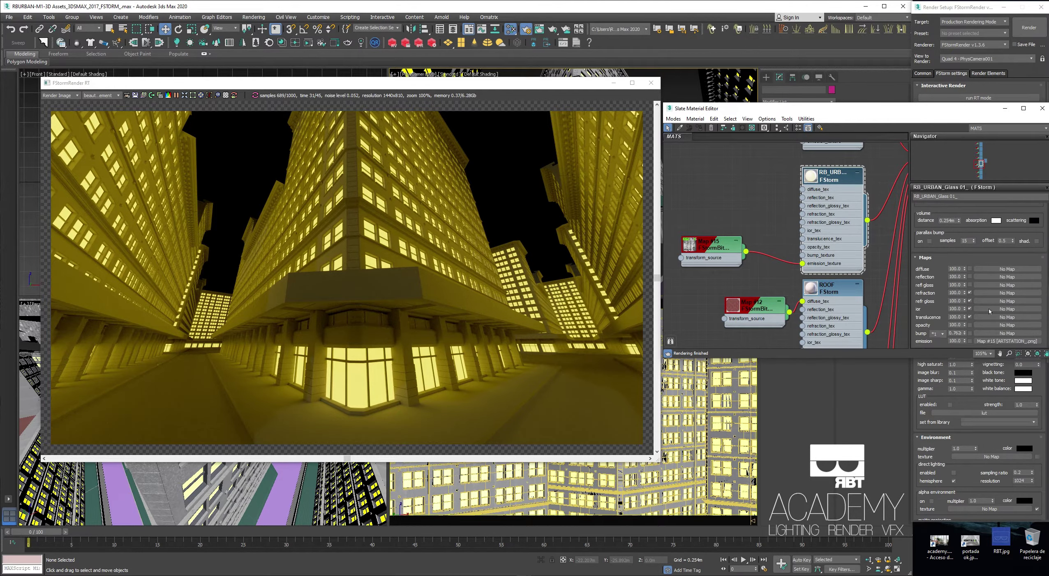
click(969, 341)
In the FStormColorCorrection map feeding the glass emission, set saturation to 0.1, offset to 0.3 and contrast to 0.85.
click(953, 257)
text(0.1)
key(Tab)
key(Tab)
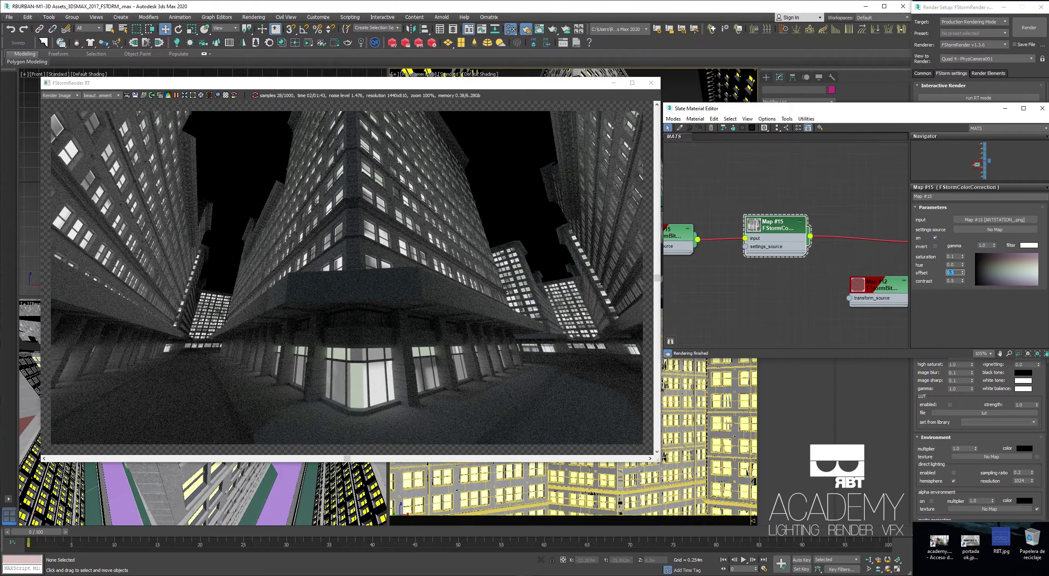
text(.85)
key(Return)
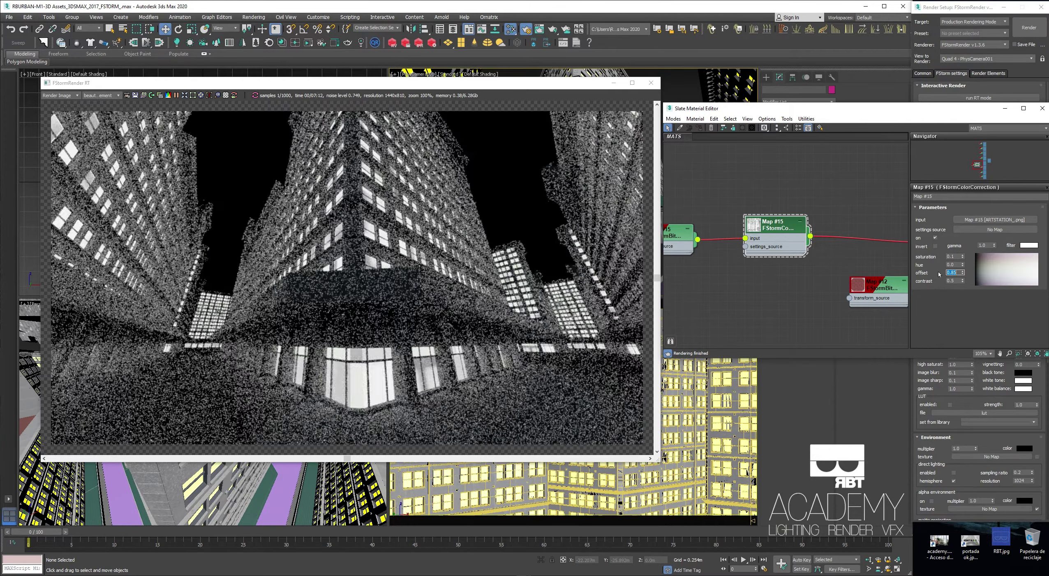
text(.3)
key(Return)
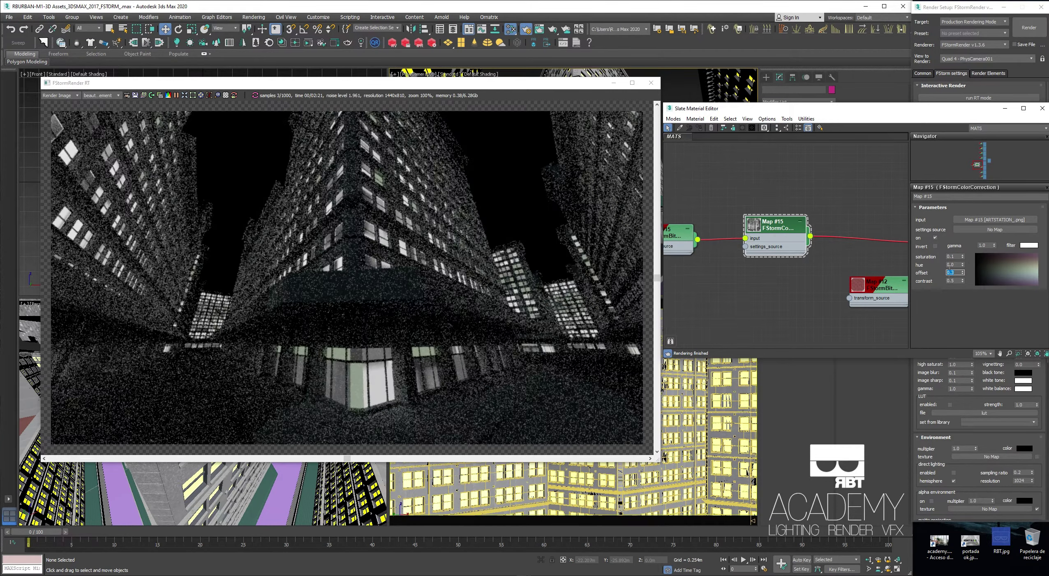
key(Tab)
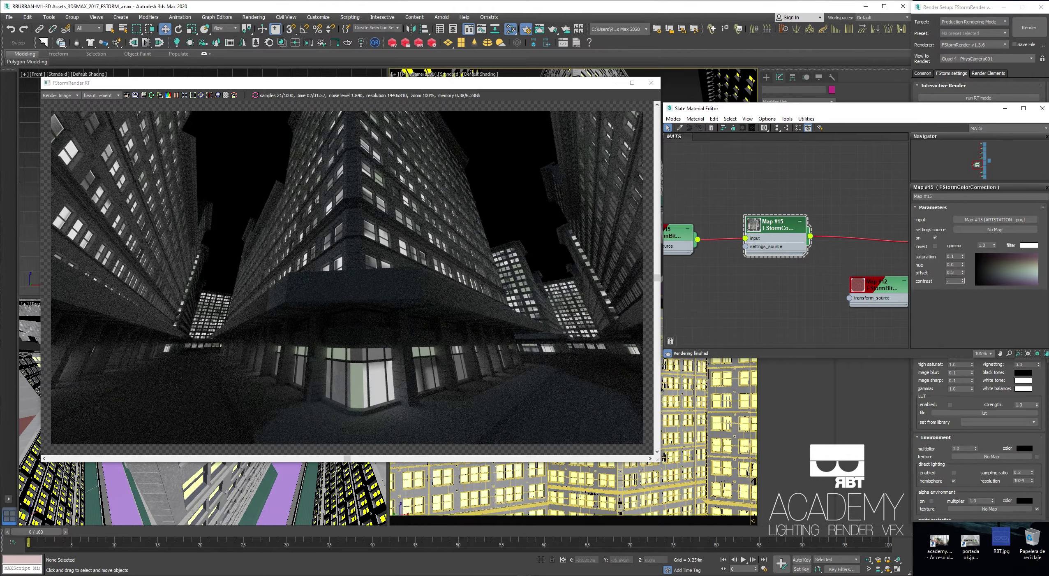
text(.85)
key(Return)
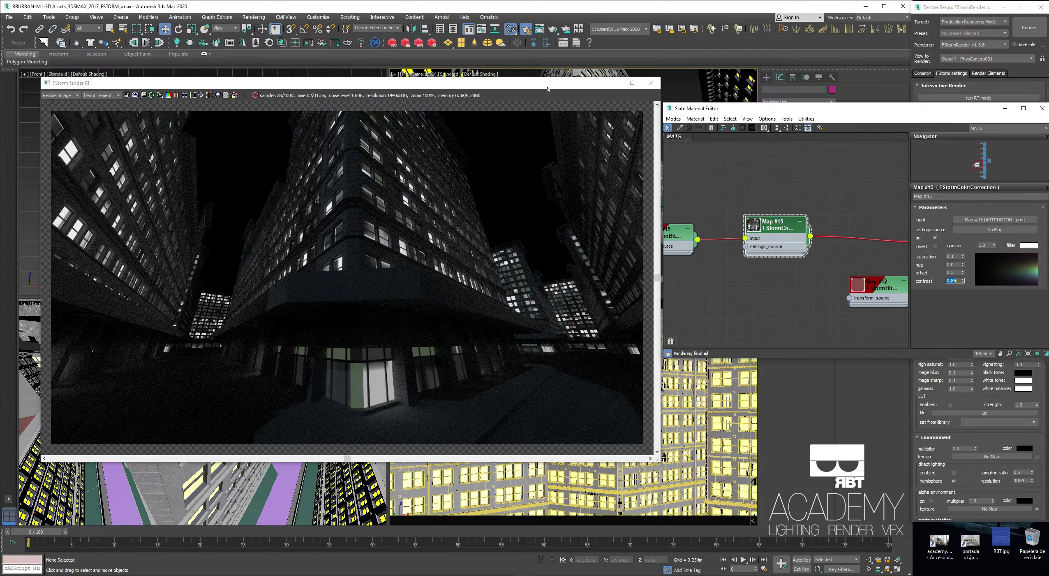
Close the Slate Material Editor and set the FStorm tone mapping exposure to 3.0.
drag(541, 86, 505, 85)
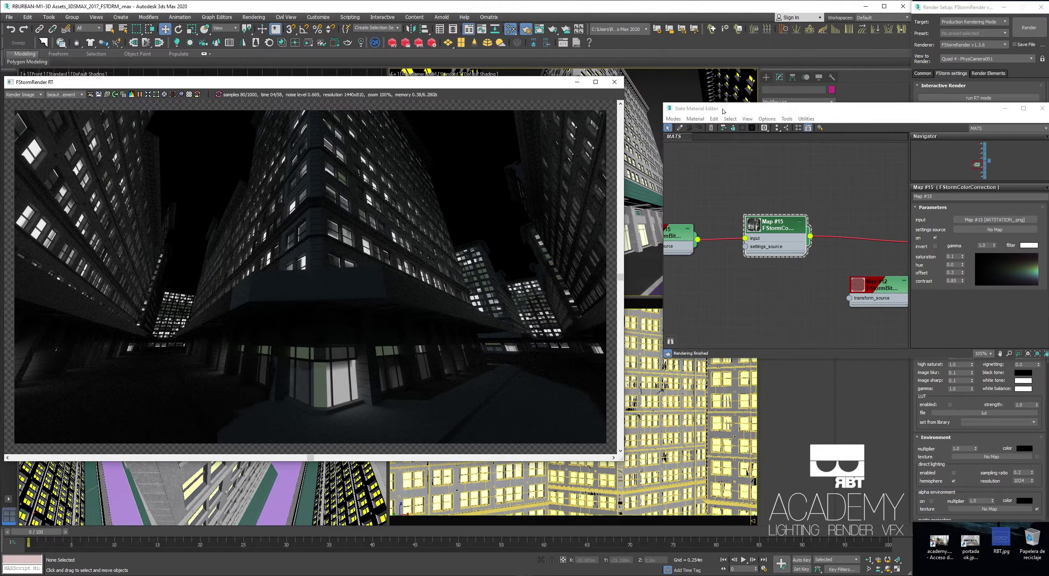
drag(727, 108, 613, 58)
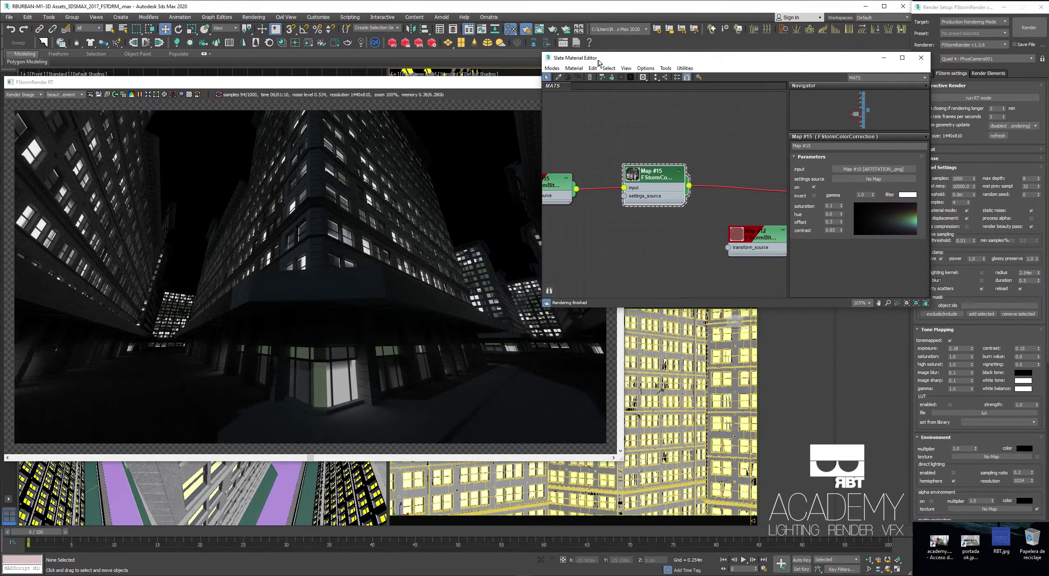
click(923, 56)
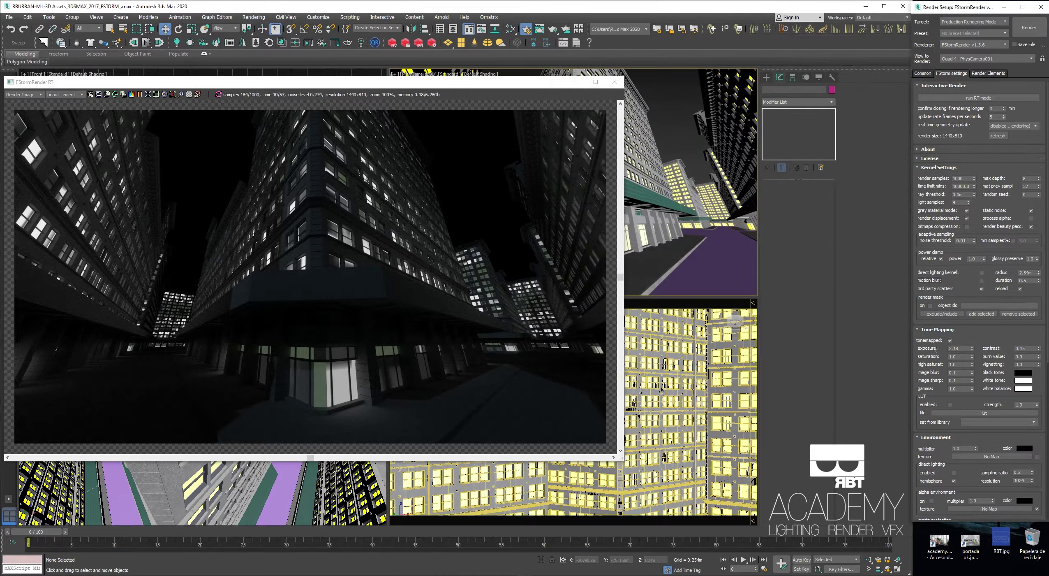
drag(964, 348, 919, 348)
text(3.0)
key(Return)
Set the emission power of the RB_URBAN_Glass 01_ material to 2 and close the Slate Material Editor.
key(m)
double_click(695, 104)
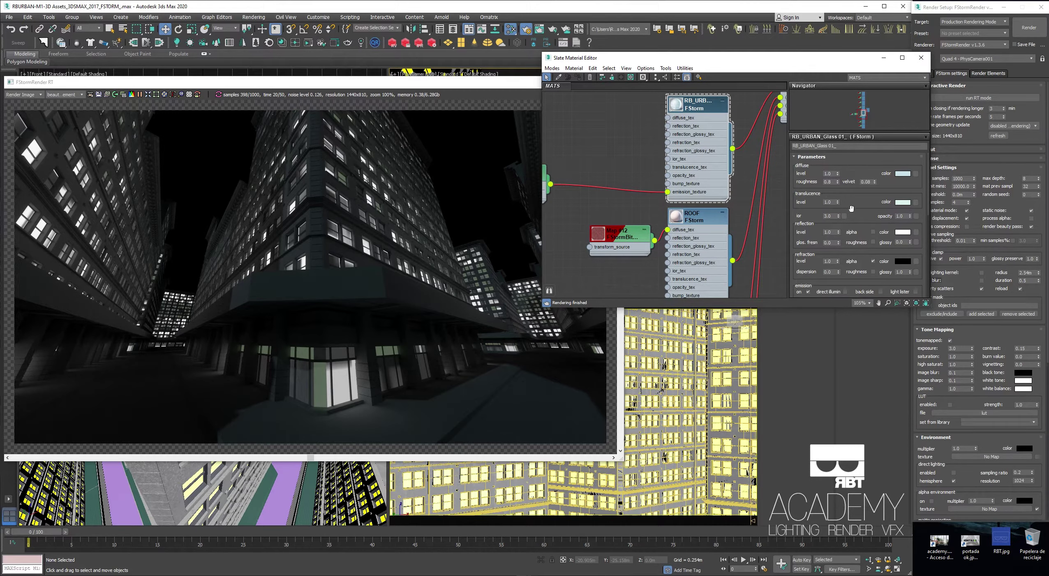
scroll(851, 208, down, 3)
drag(828, 240, 801, 240)
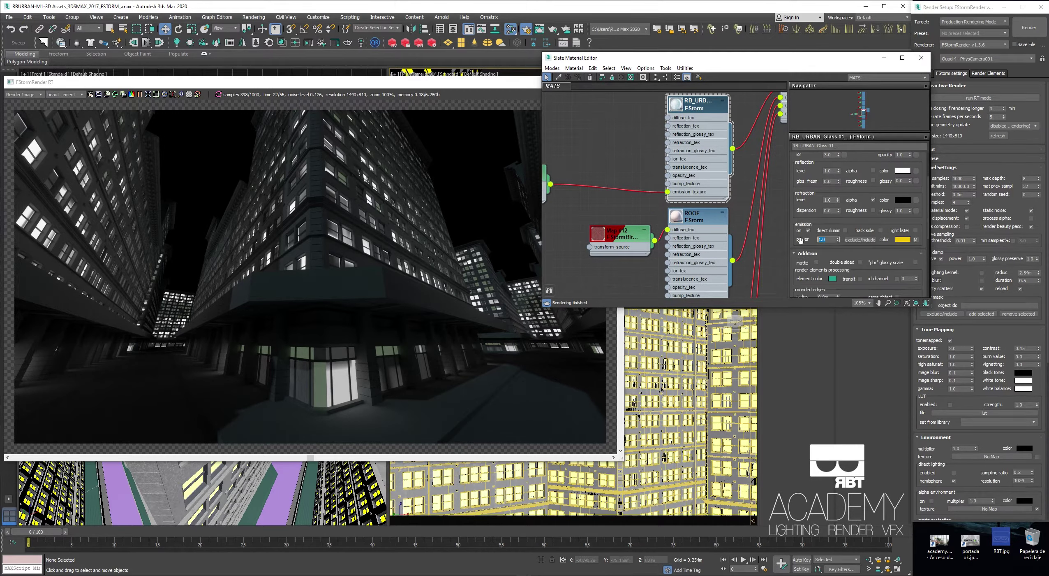
text(2)
key(Return)
click(921, 58)
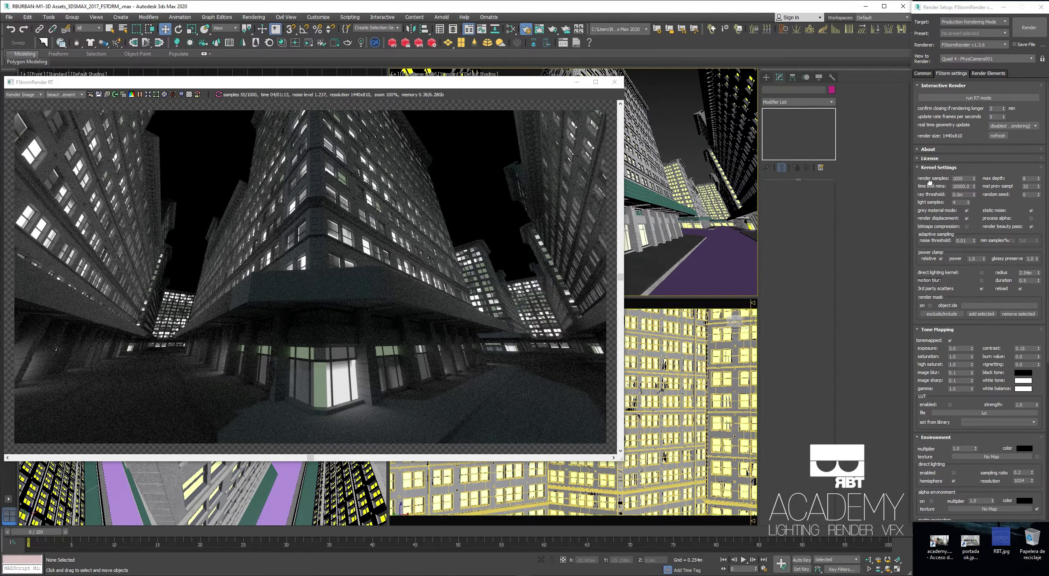
Turn on the atmosphere in the FStorm environment settings and reposition the render window.
scroll(930, 183, down, 5)
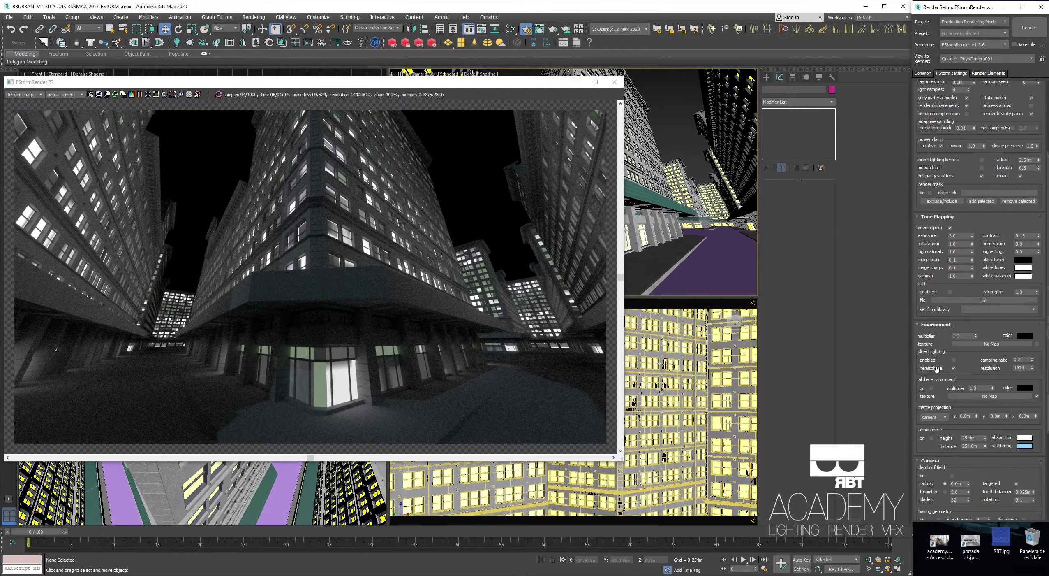
drag(936, 352, 936, 251)
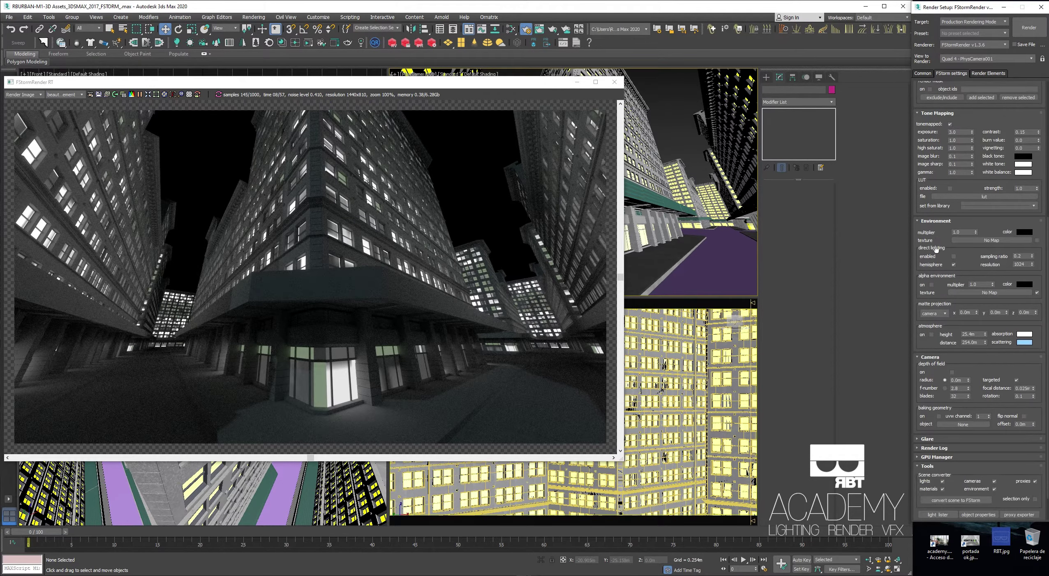
drag(927, 351, 927, 364)
click(932, 348)
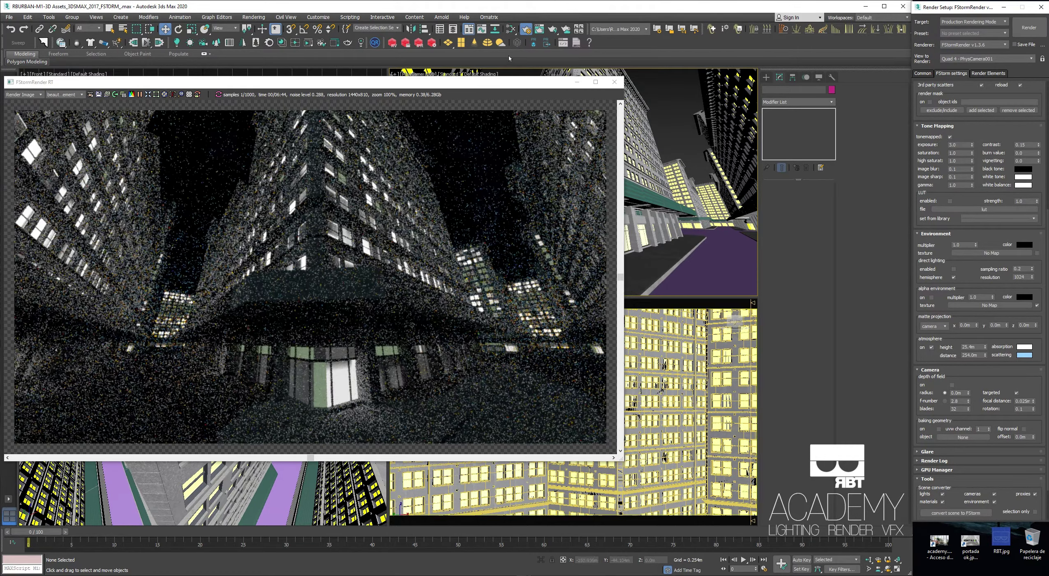
drag(501, 87, 541, 84)
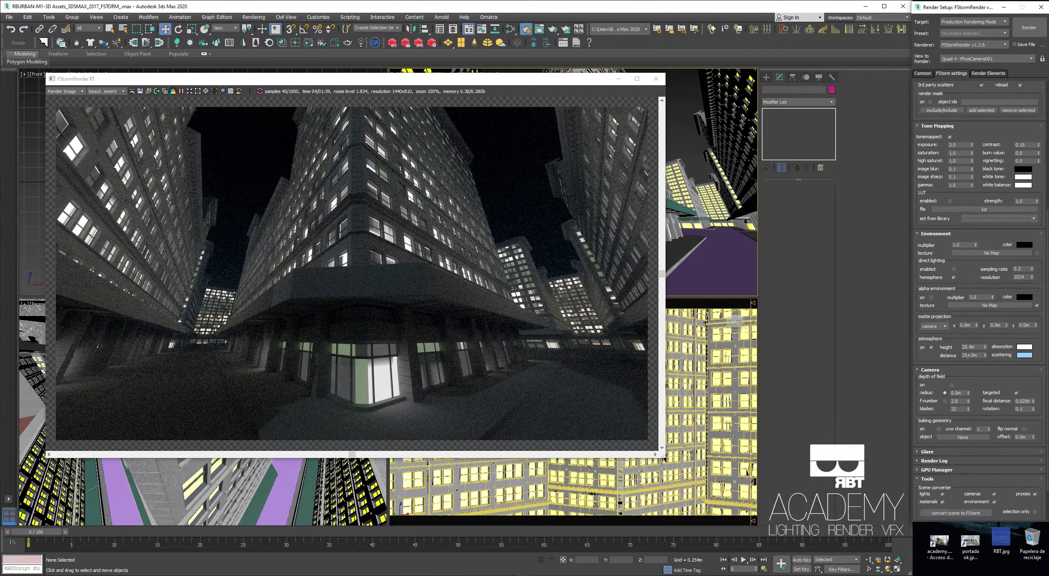
Set the atmosphere distance to 100 m and reposition the render window over the viewports.
drag(981, 356, 942, 357)
text(150)
key(Return)
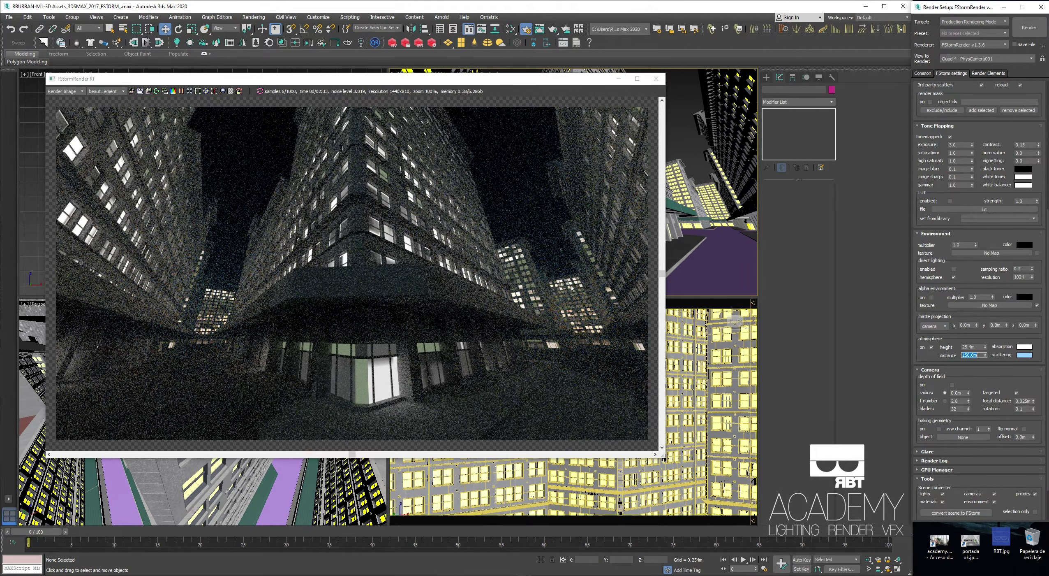
text(10)
key(Return)
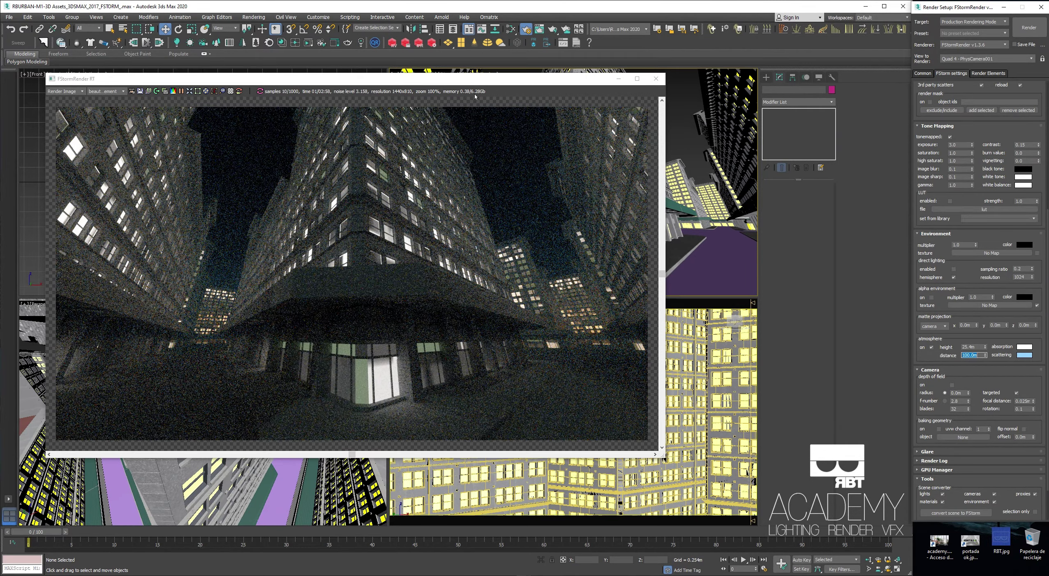
drag(472, 83, 558, 66)
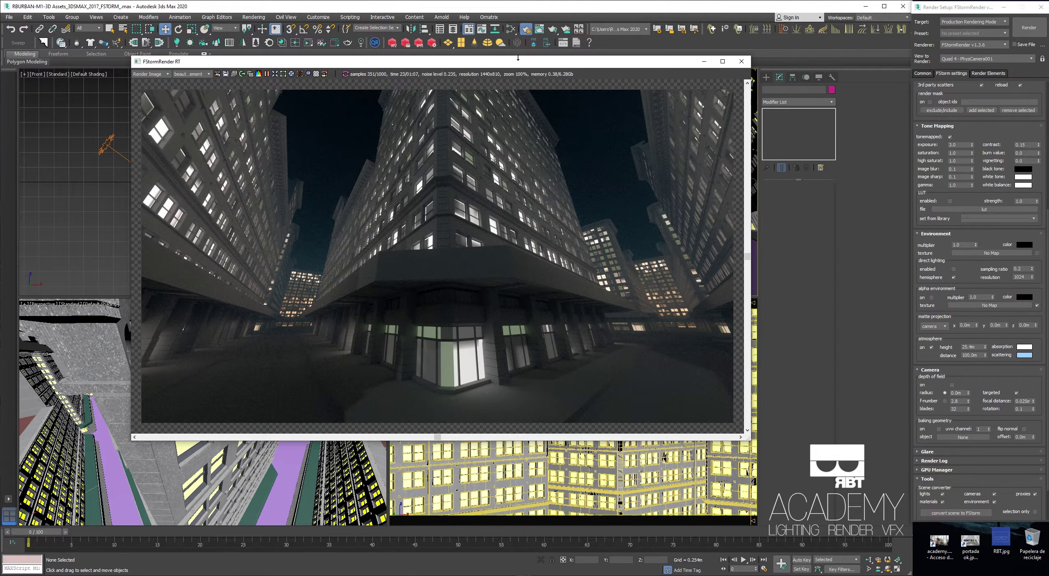
drag(518, 59, 488, 53)
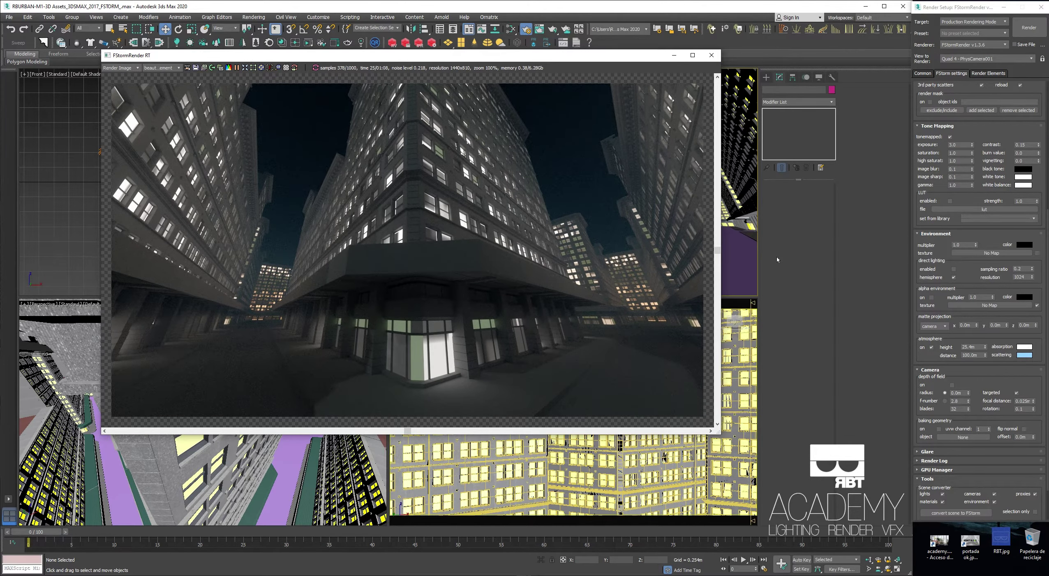
Set the tone mapping contrast to 0.35 and the exposure to 3.5.
click(1033, 145)
double_click(1028, 146)
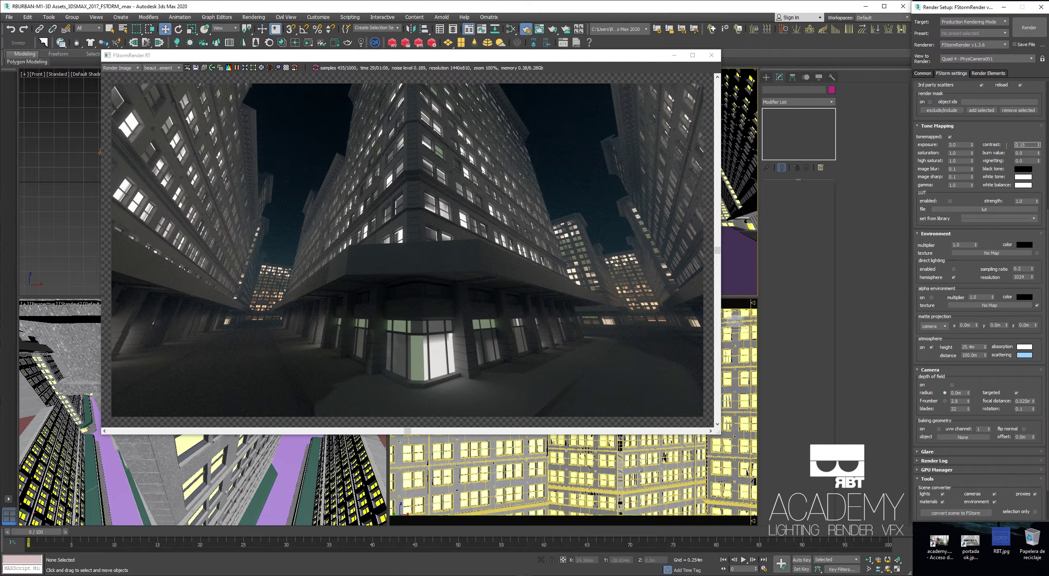
text(.)
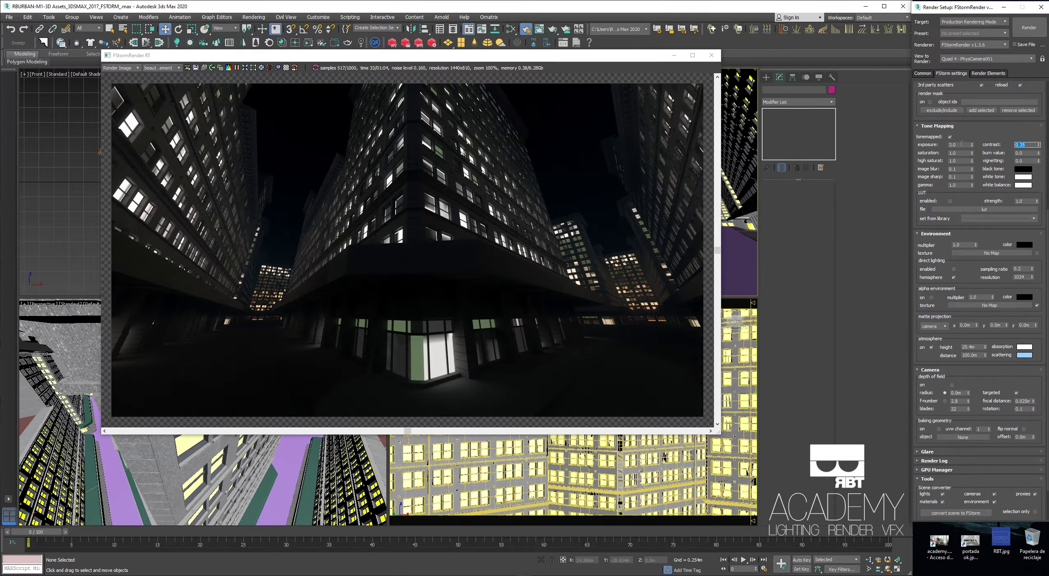
double_click(958, 145)
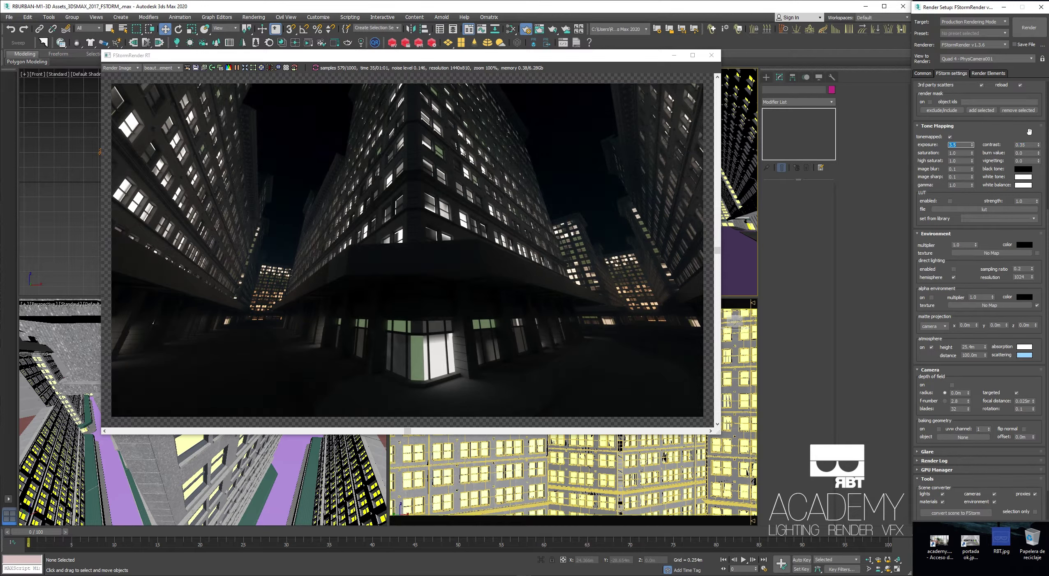
Set the tone mapping burn value to -0.25 and the image sharpness to 0.4.
double_click(1026, 153)
text(-)
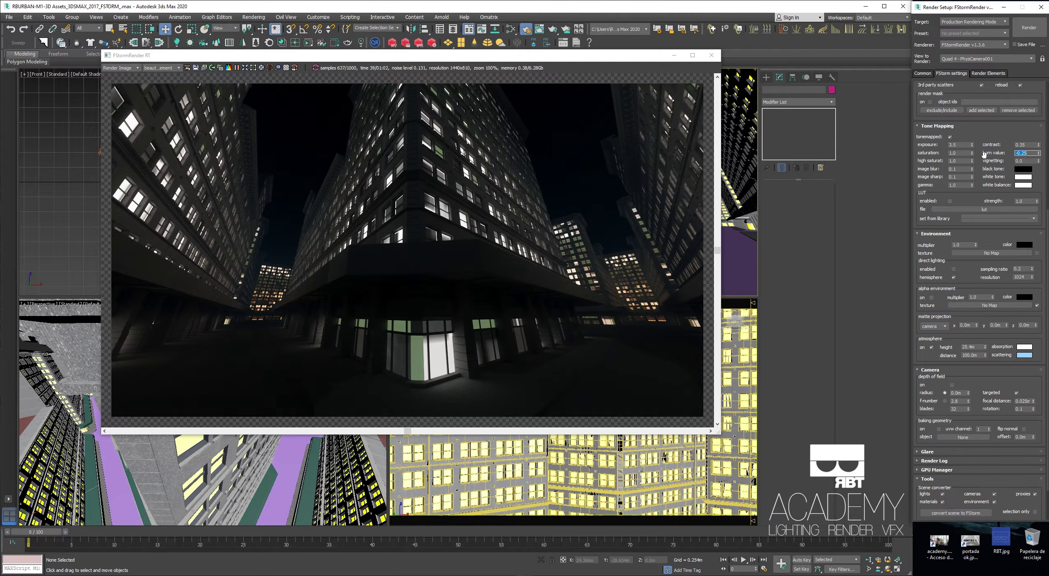
click(960, 168)
double_click(958, 178)
text(0.4)
key(Return)
Enable the LUT, choose 05RoBoT_ArchViz_Mood_01_.cube from the library and set its strength to 0.5.
click(950, 201)
click(1006, 219)
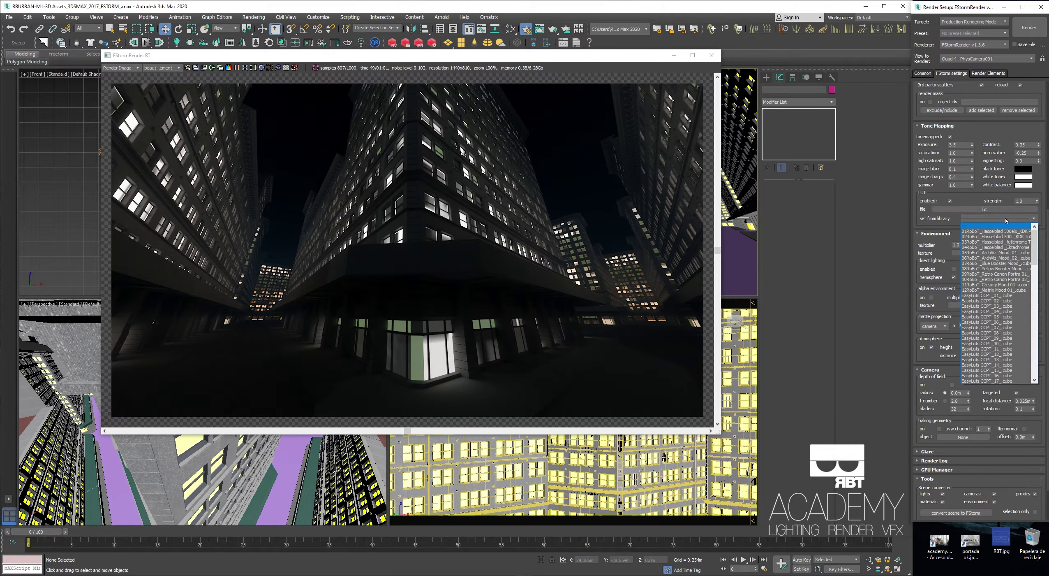
click(1005, 253)
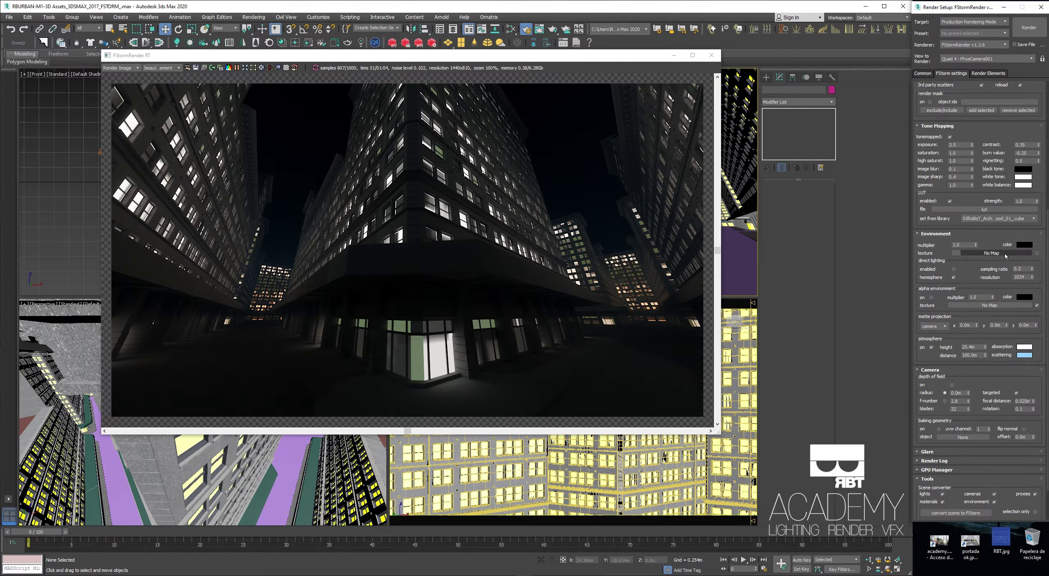
double_click(1025, 200)
text(0.5)
key(Return)
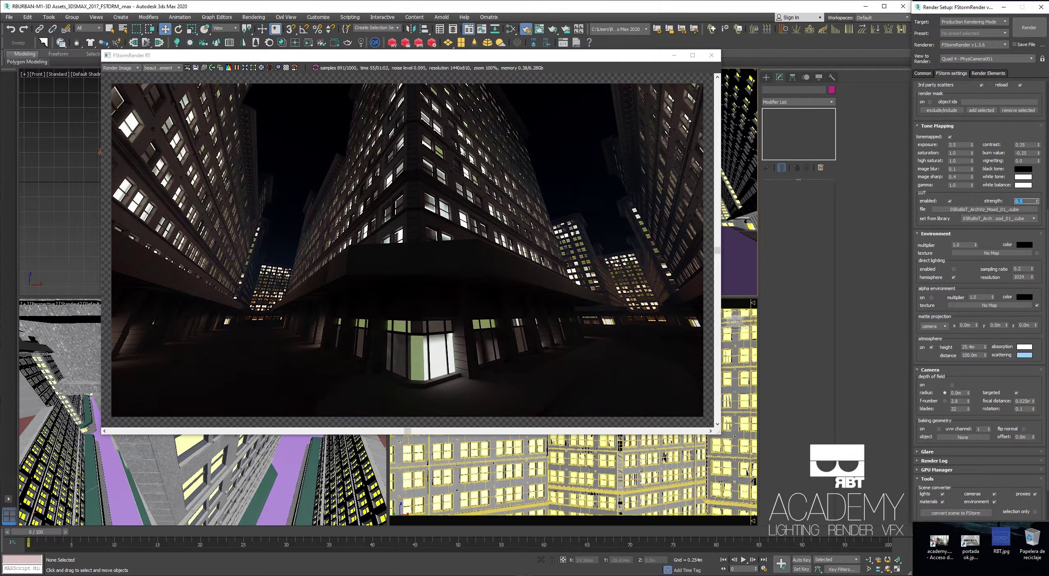
Switch the LUT to 06RoBoT_ArchViz_Mood_02_.cube from the library and set the tone mapping contrast to 0.3.
click(993, 224)
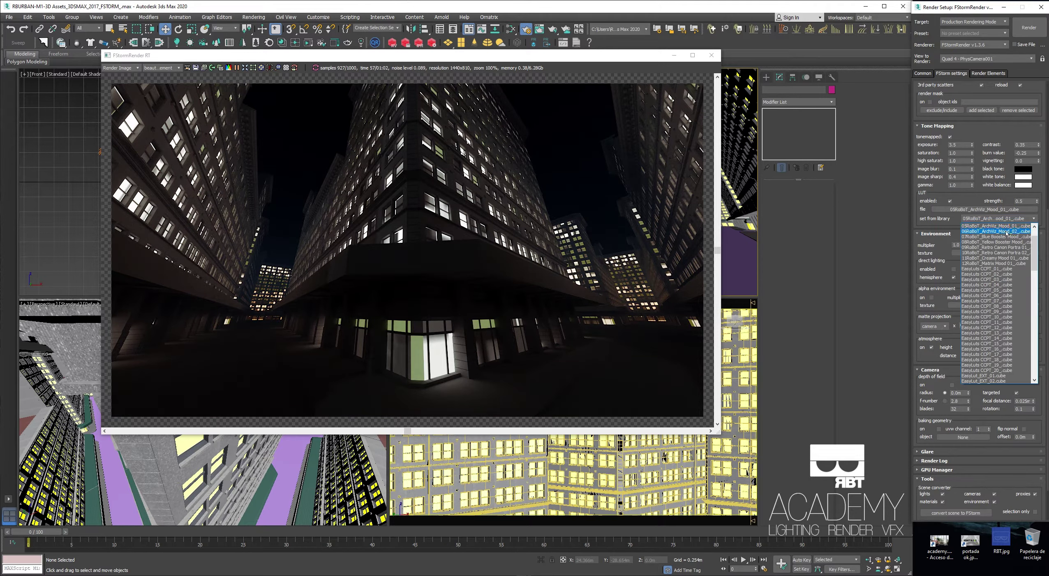
click(1005, 233)
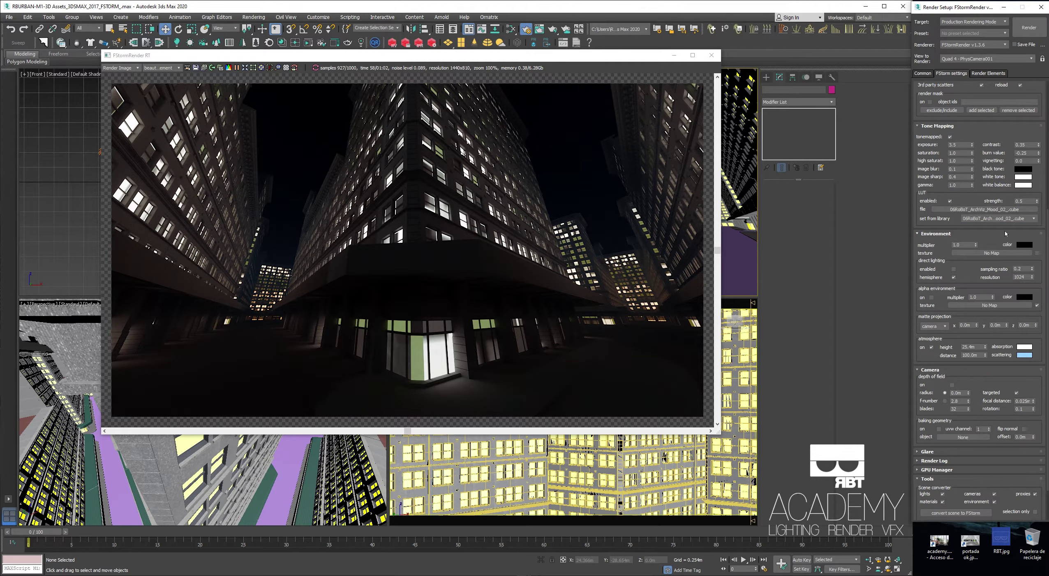
double_click(1028, 143)
key(BackSpace)
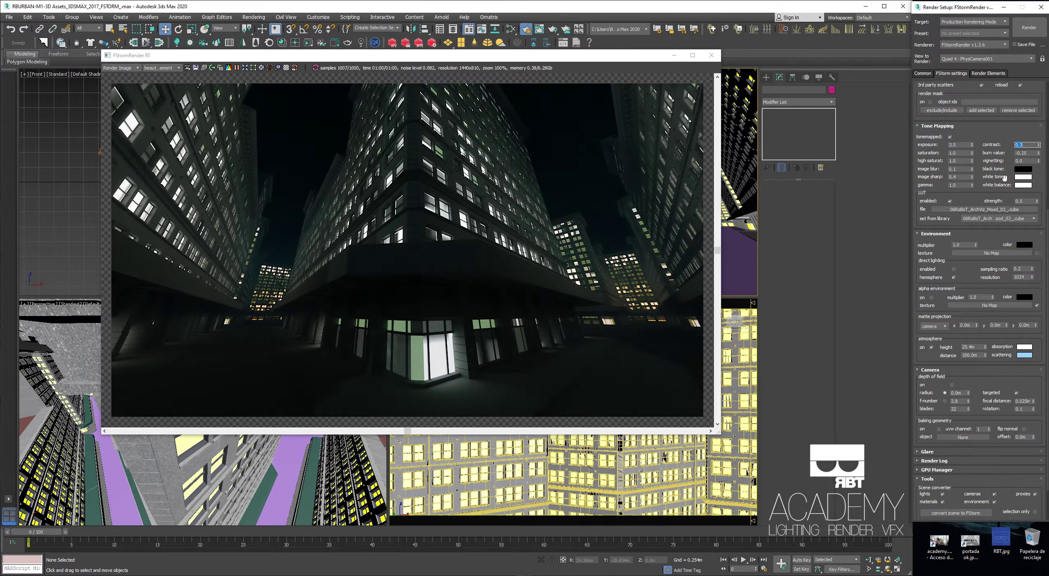
Set the atmosphere distance to 65 m in the environment settings.
scroll(940, 224, down, 3)
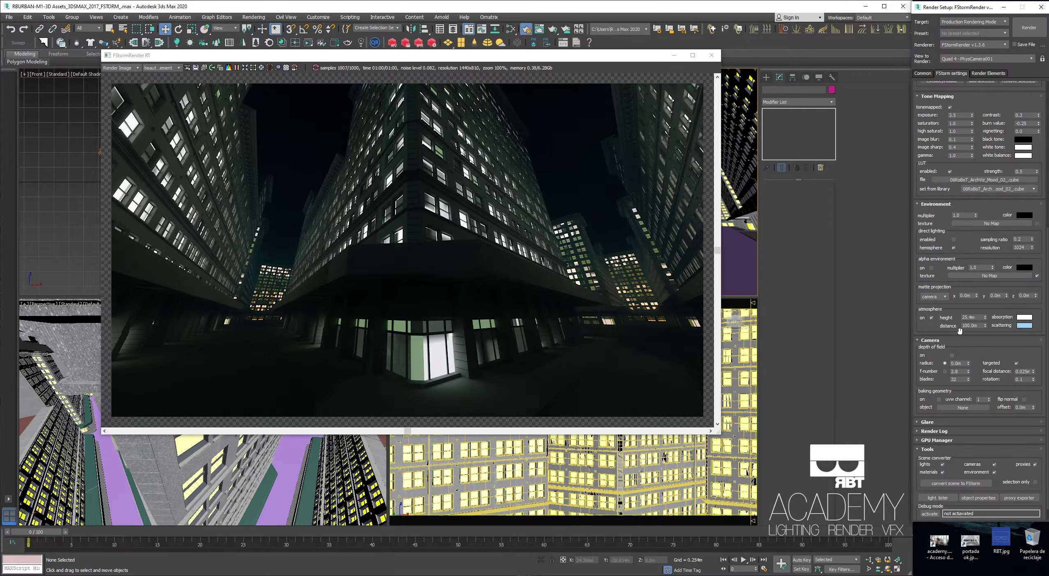
scroll(928, 323, down, 2)
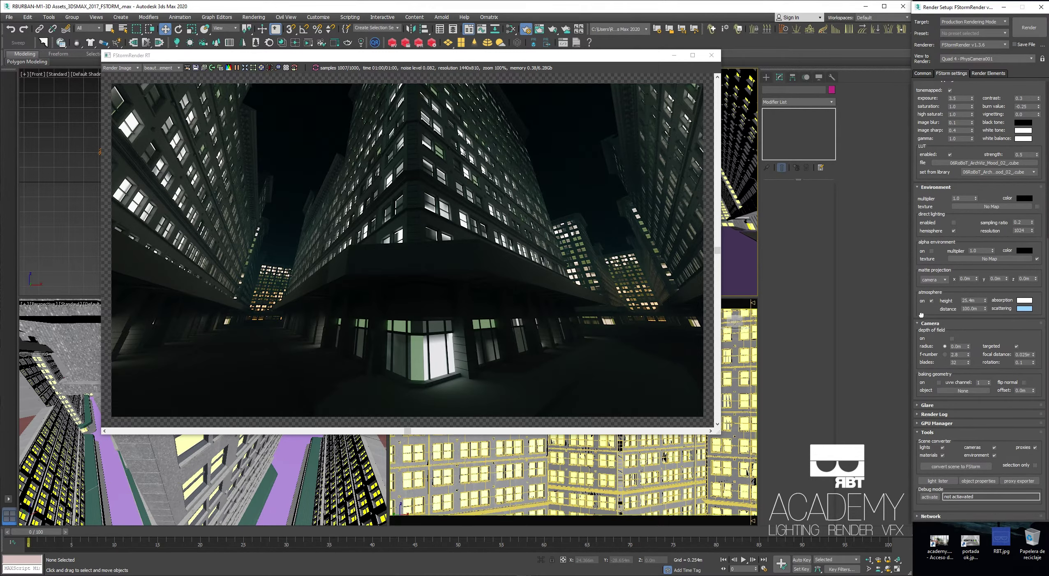
scroll(937, 314, up, 1)
double_click(980, 314)
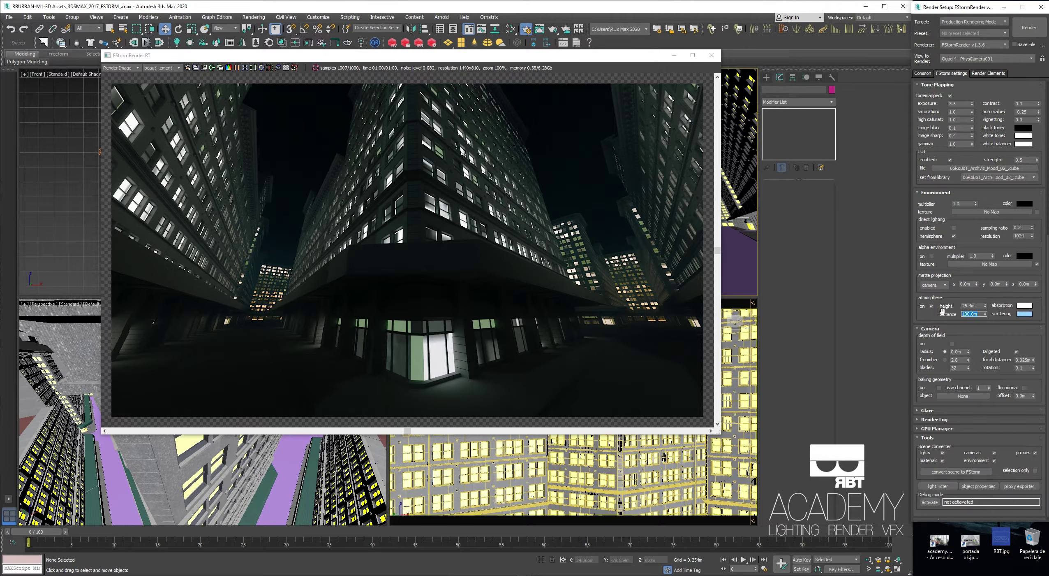
text(65)
key(Return)
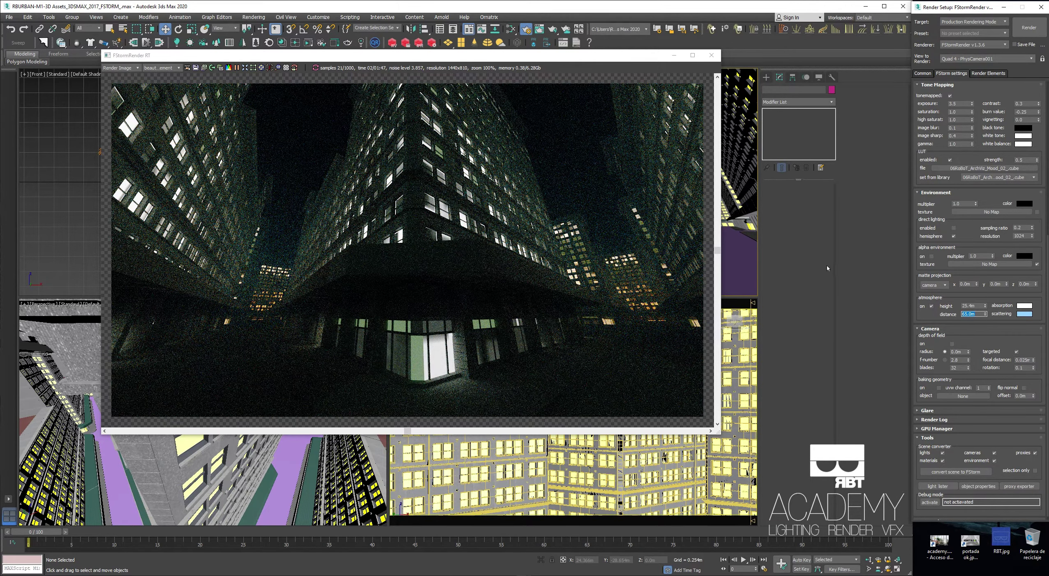
Set the emission power of the RB_URBAN_Glass 01_ material to 4 and move the render window clear of the material editor.
click(818, 272)
key(m)
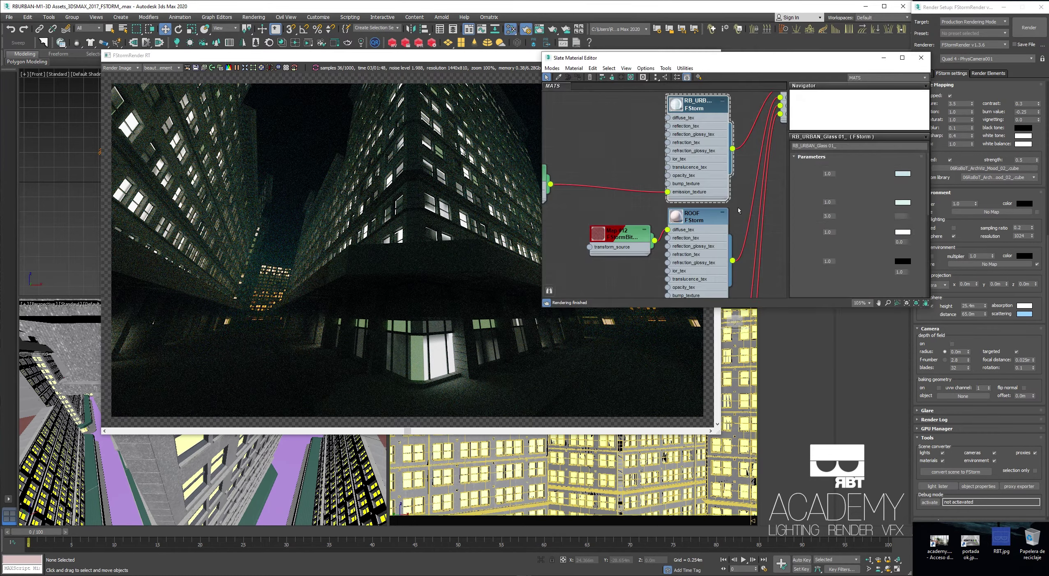
scroll(855, 182, down, 4)
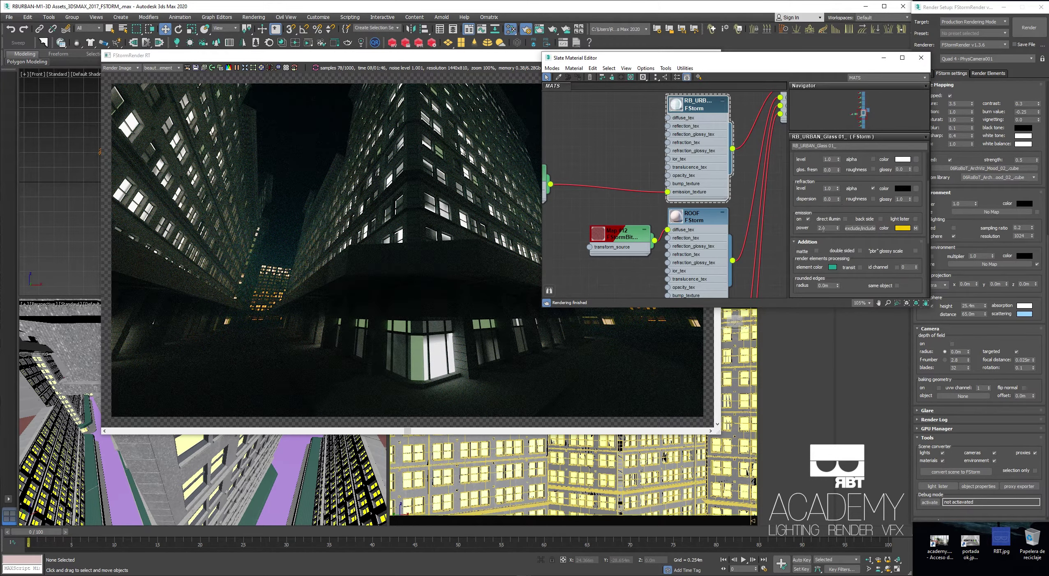
click(828, 228)
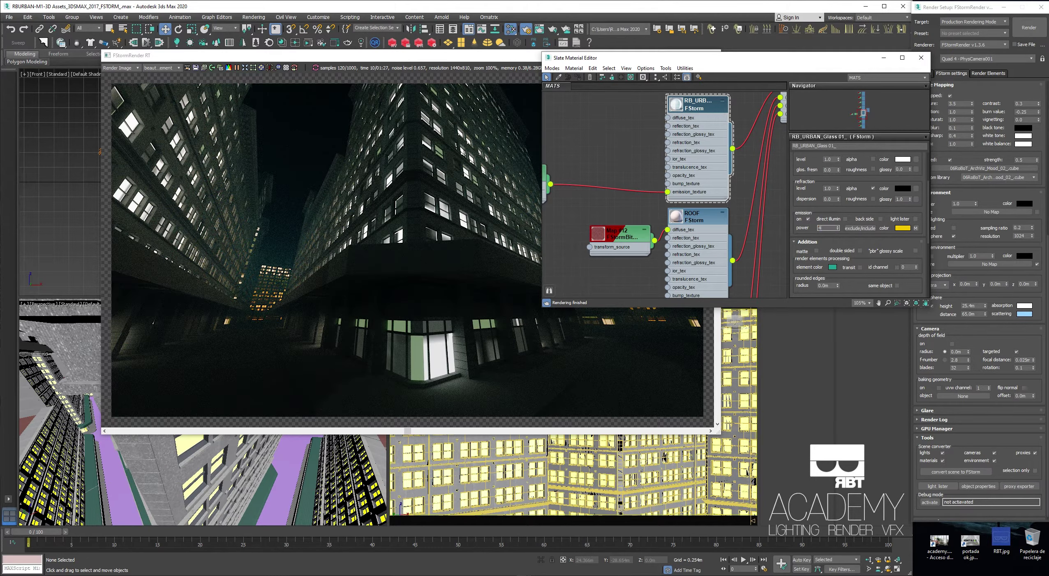
text(4)
key(Return)
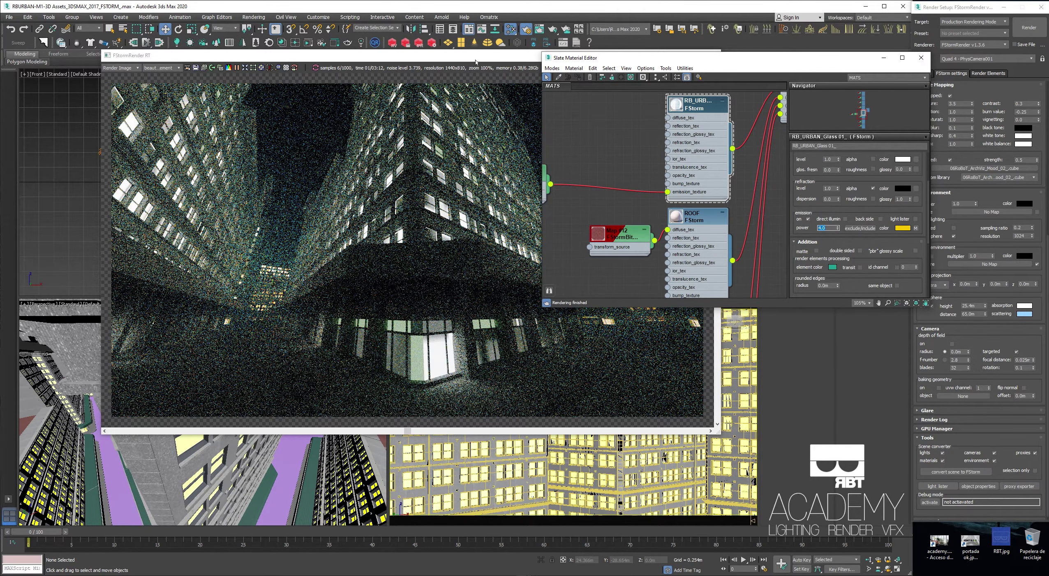
drag(477, 59, 422, 69)
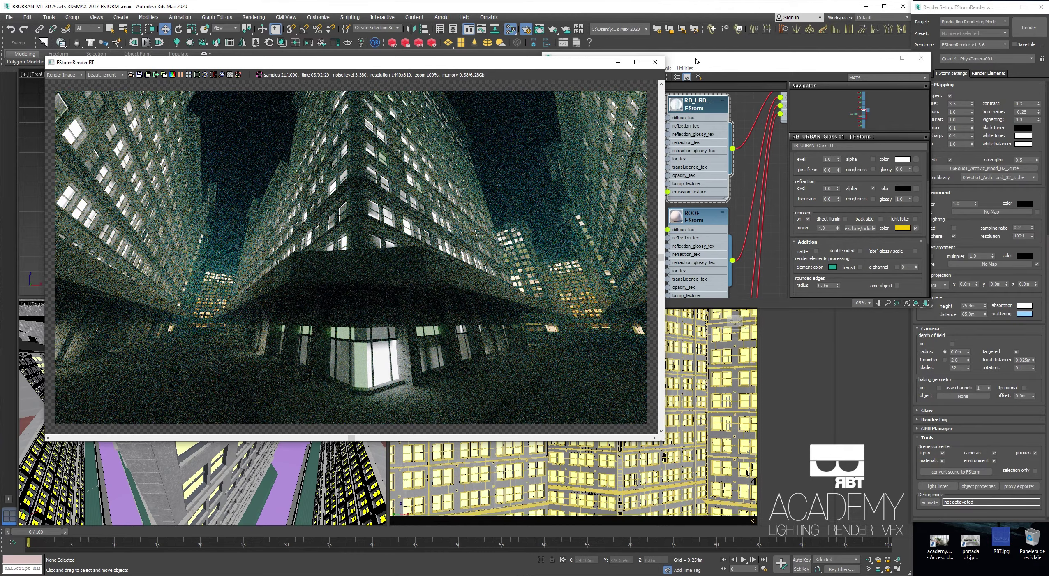
Open the parameters of the bitmap node that feeds the bump texture of the CONCRETE material.
drag(697, 61, 802, 92)
middle_drag(759, 173, 800, 410)
scroll(783, 204, up, 1)
middle_drag(786, 212, 738, 192)
drag(800, 213, 679, 213)
click(683, 217)
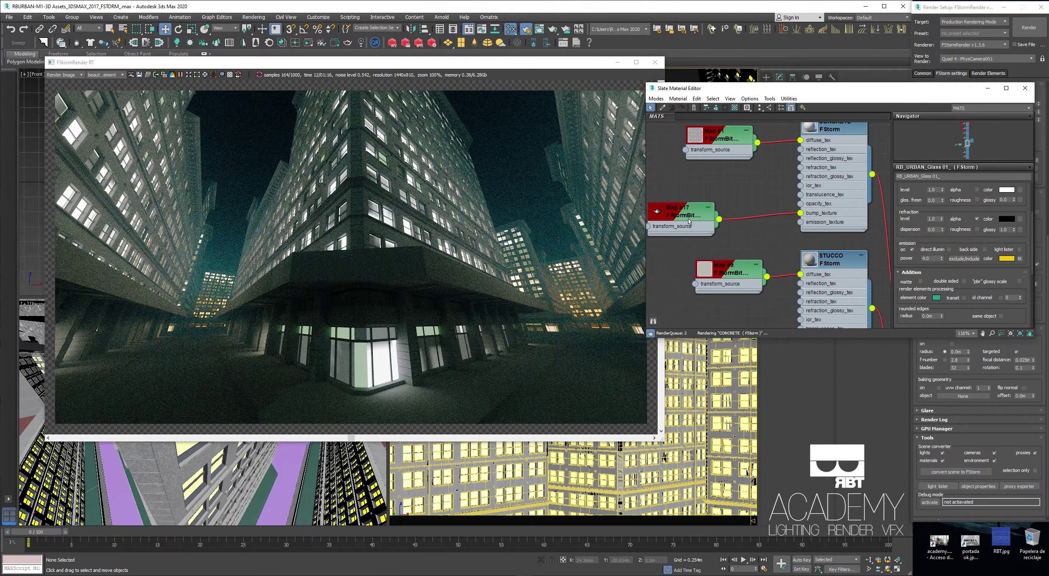
double_click(683, 216)
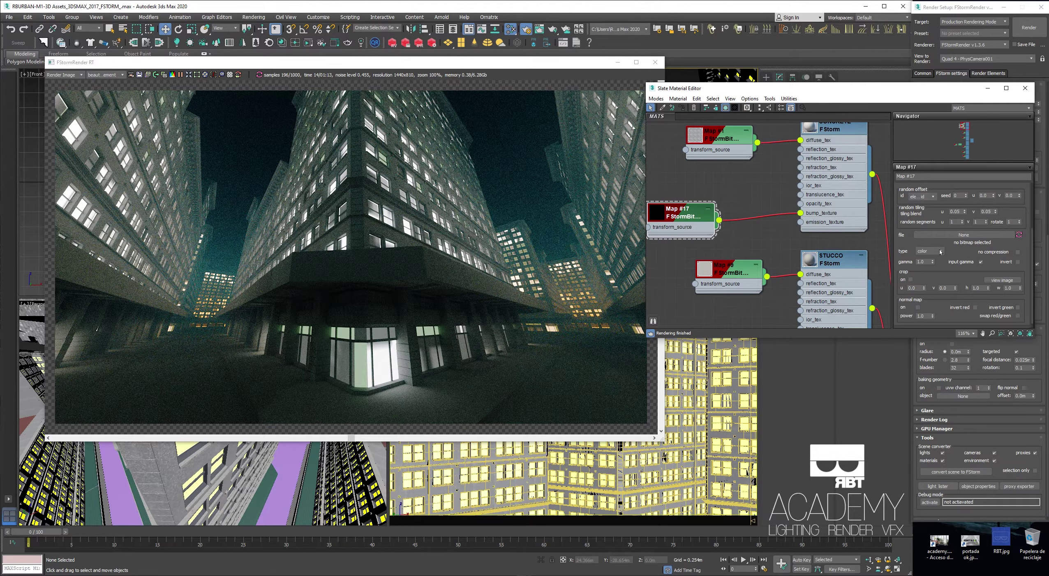
Load RB_maps_custom 01_.jpg from the RBURBAN-M1-2D Assets_ folder into the concrete bump bitmap.
click(957, 235)
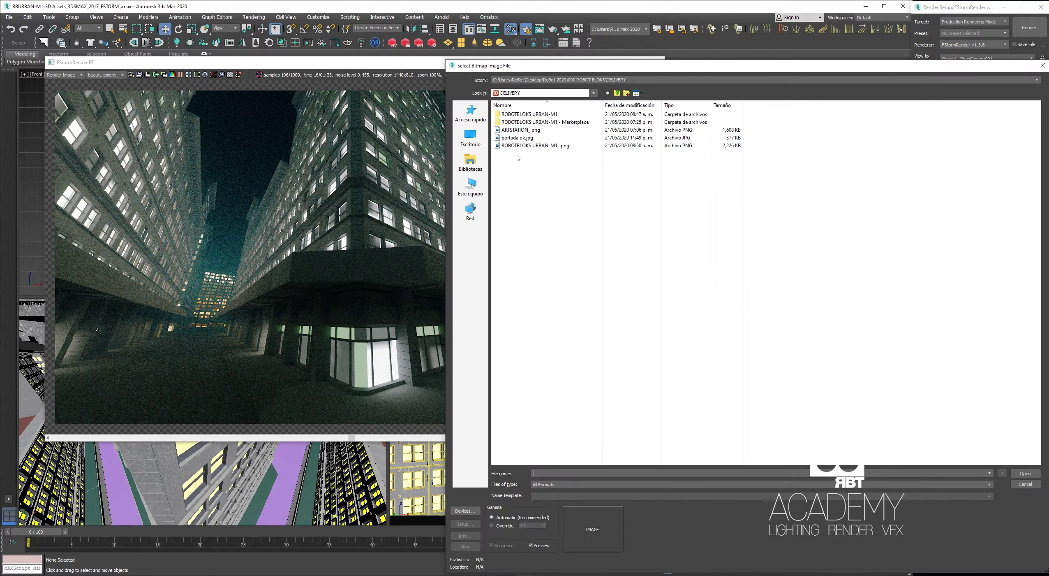
double_click(550, 121)
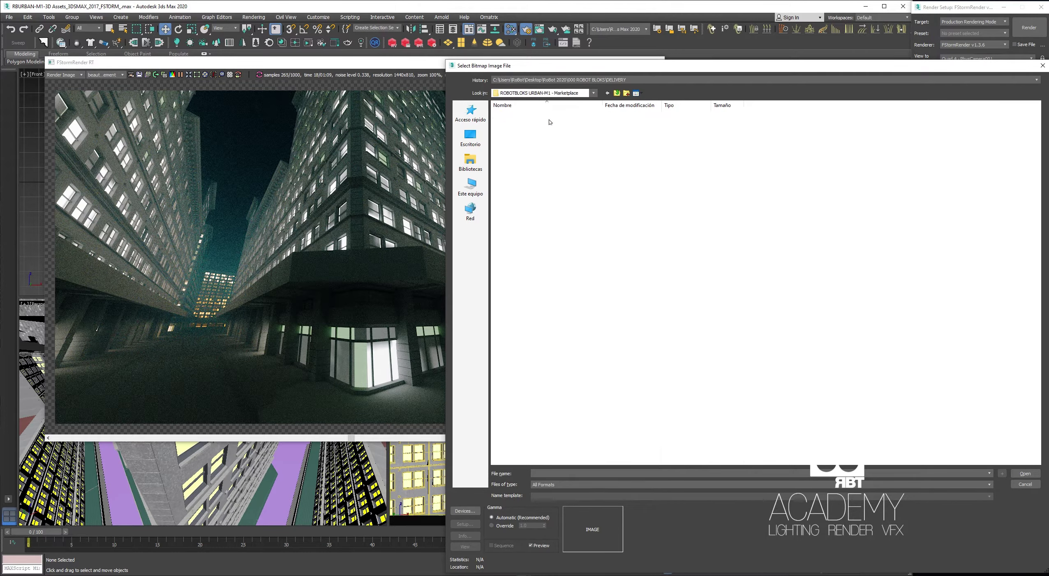
double_click(531, 113)
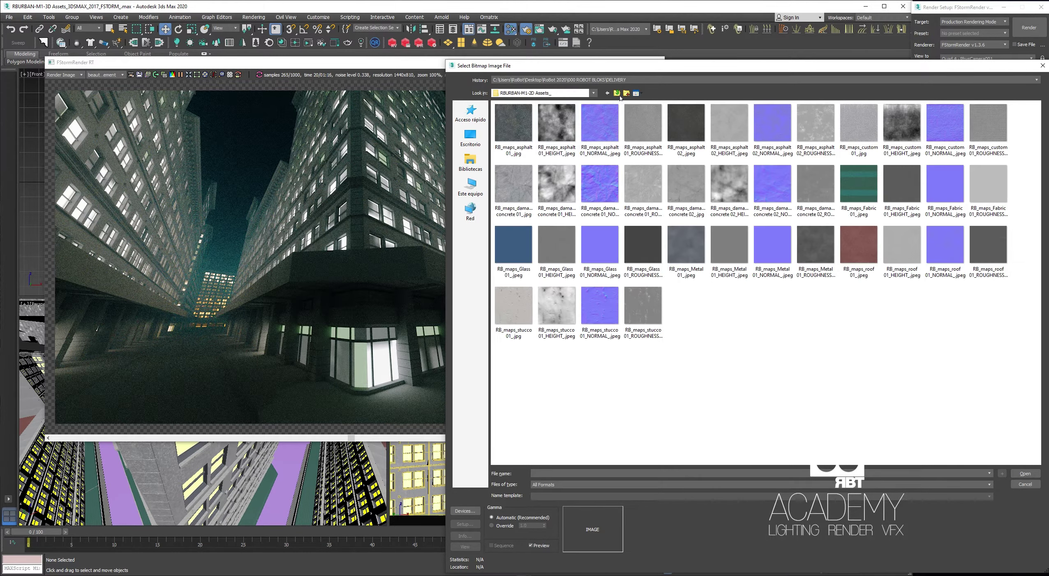
click(636, 94)
click(657, 101)
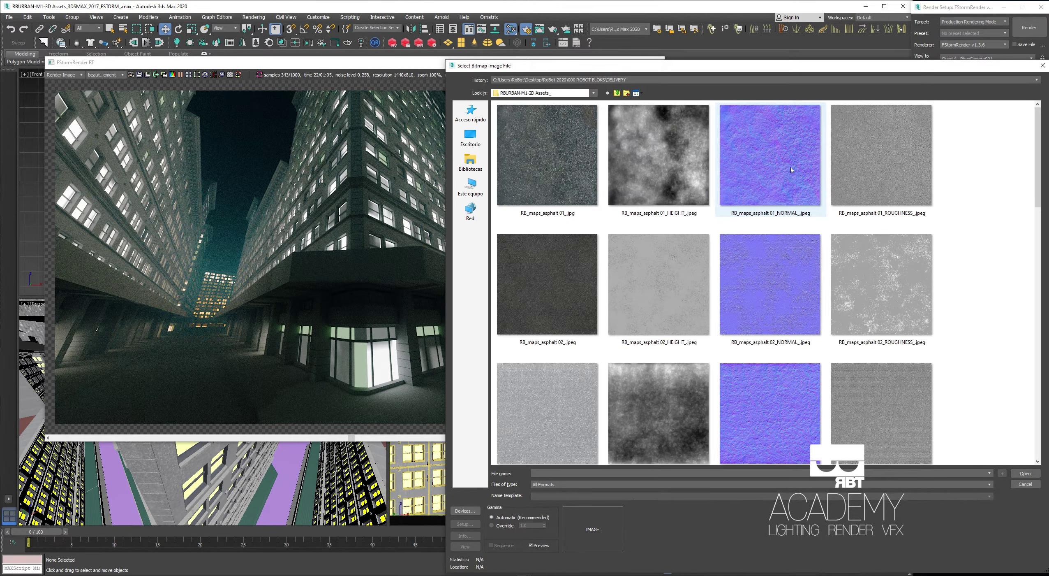
drag(1037, 156, 999, 157)
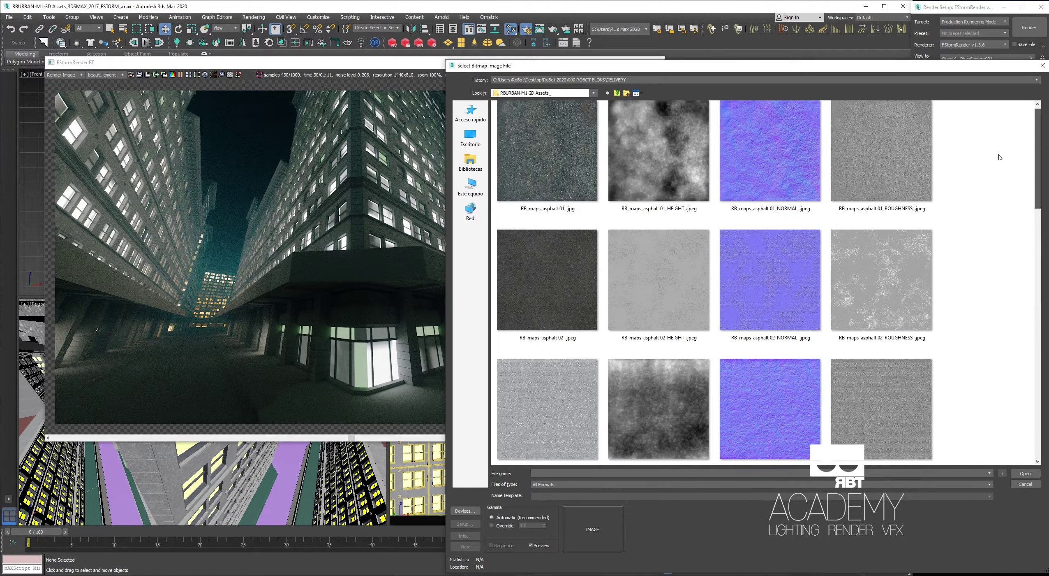
click(637, 93)
click(650, 141)
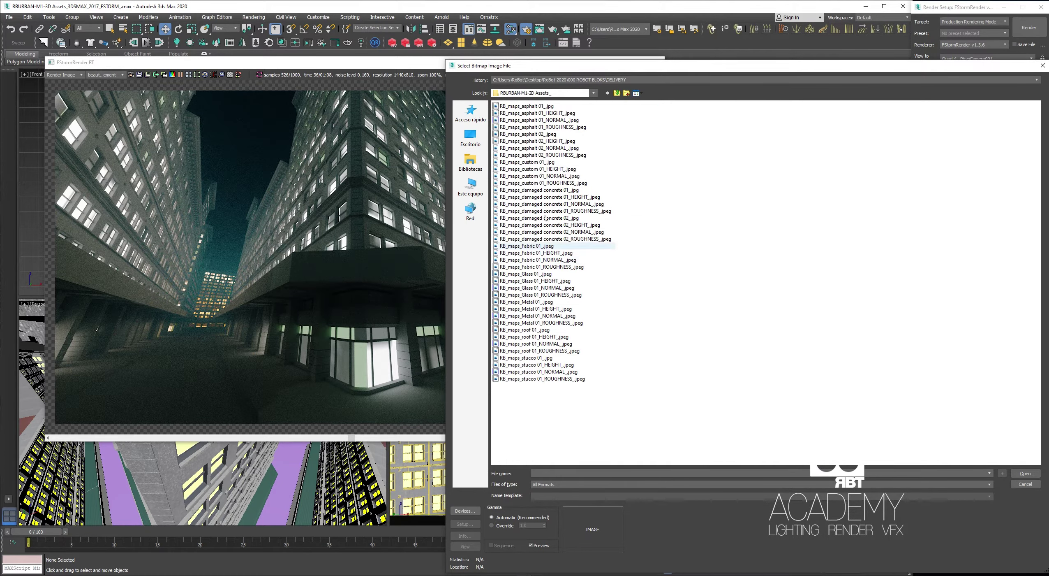
double_click(529, 162)
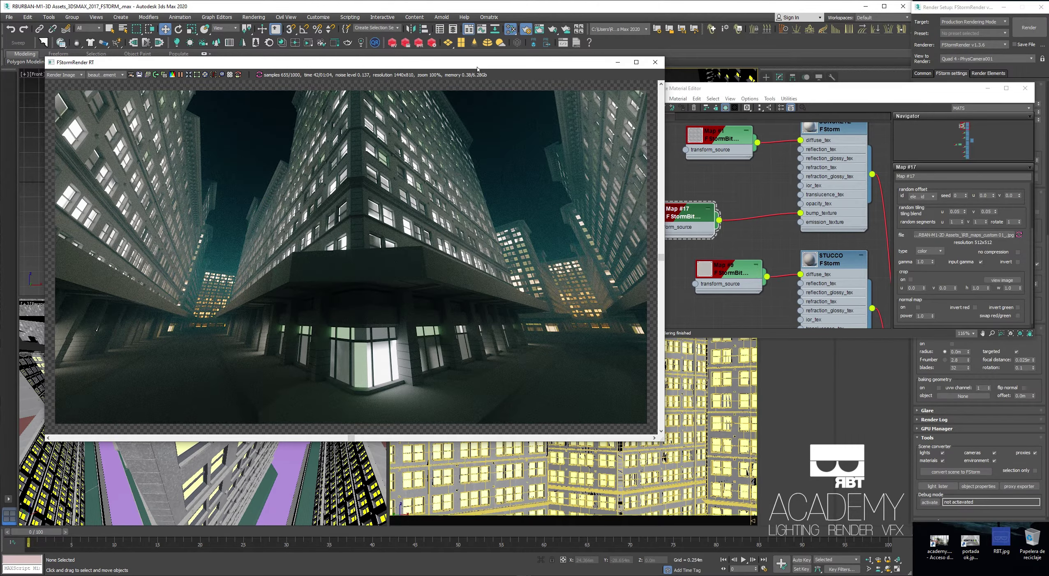
Turn on parallax bump for the CONCRETE material and close the material editor.
drag(480, 66, 491, 73)
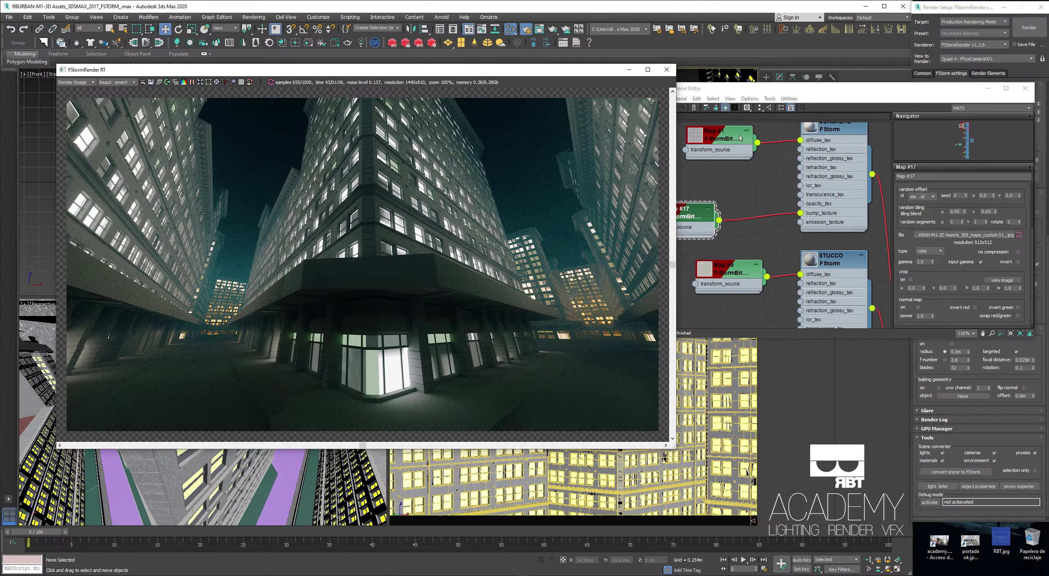
drag(711, 95, 720, 93)
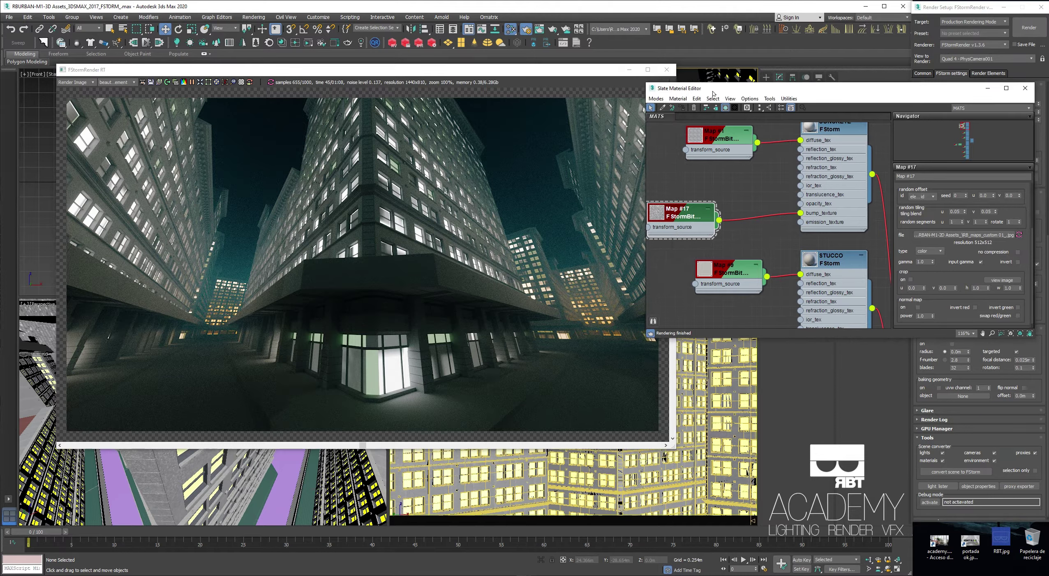
double_click(838, 131)
scroll(931, 240, down, 5)
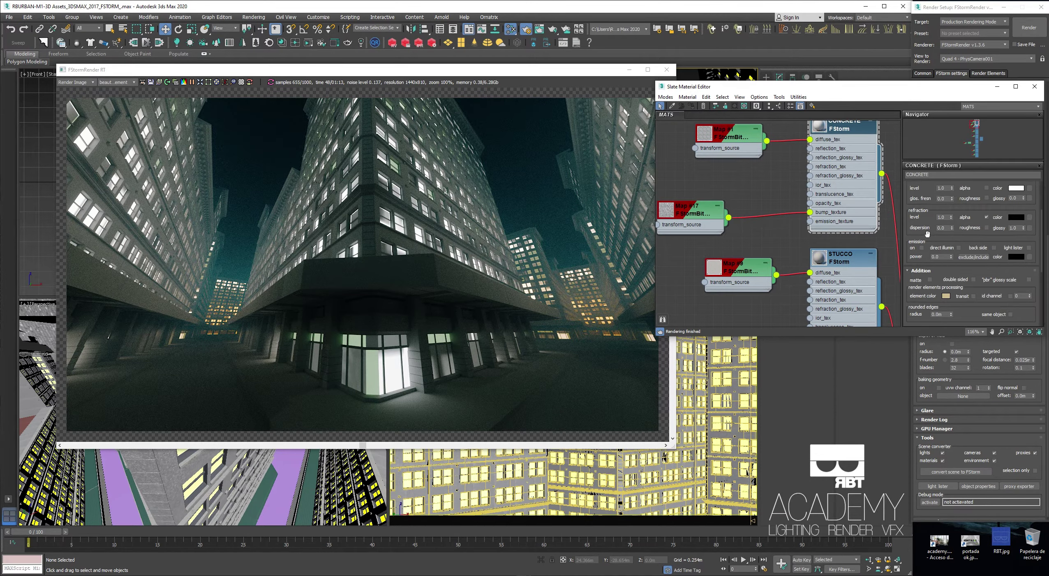
scroll(934, 241, down, 3)
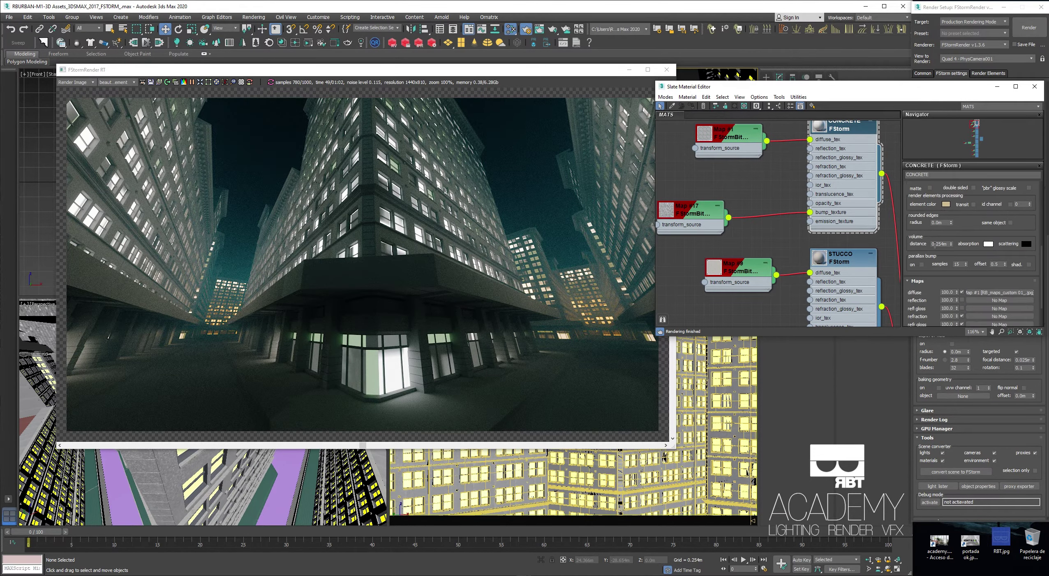
click(922, 265)
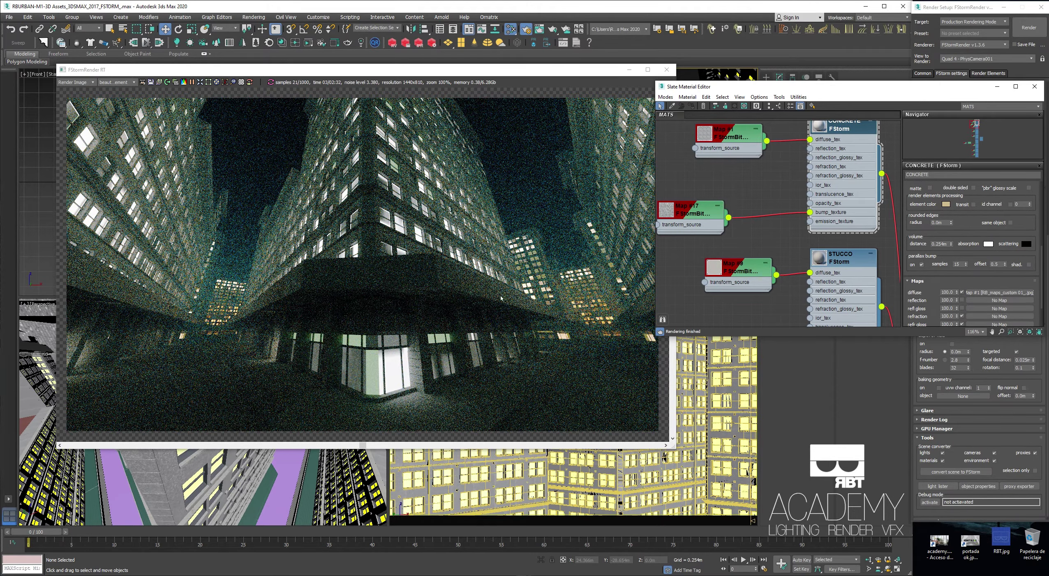
drag(446, 74, 428, 79)
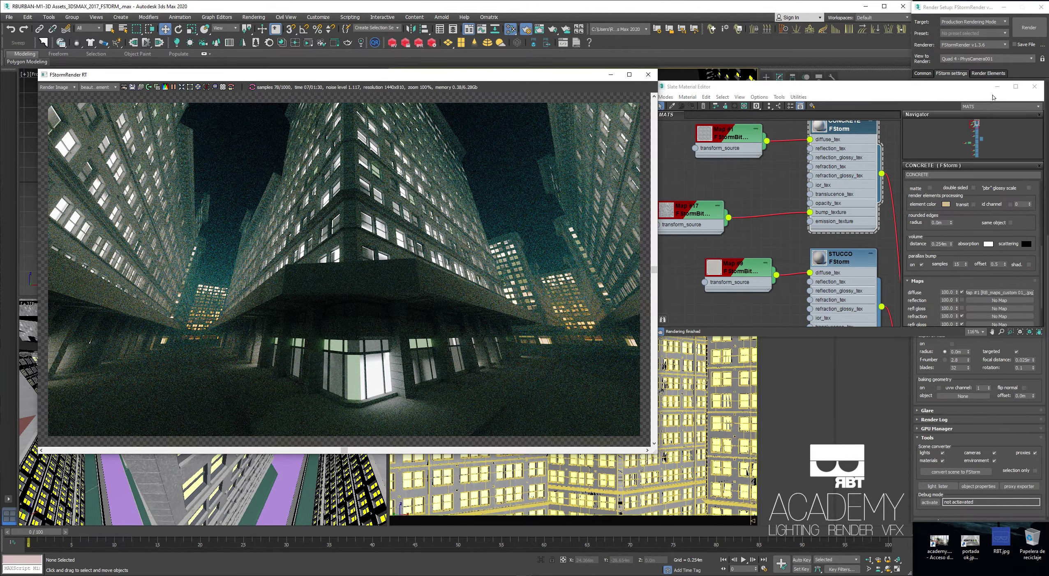
click(1035, 86)
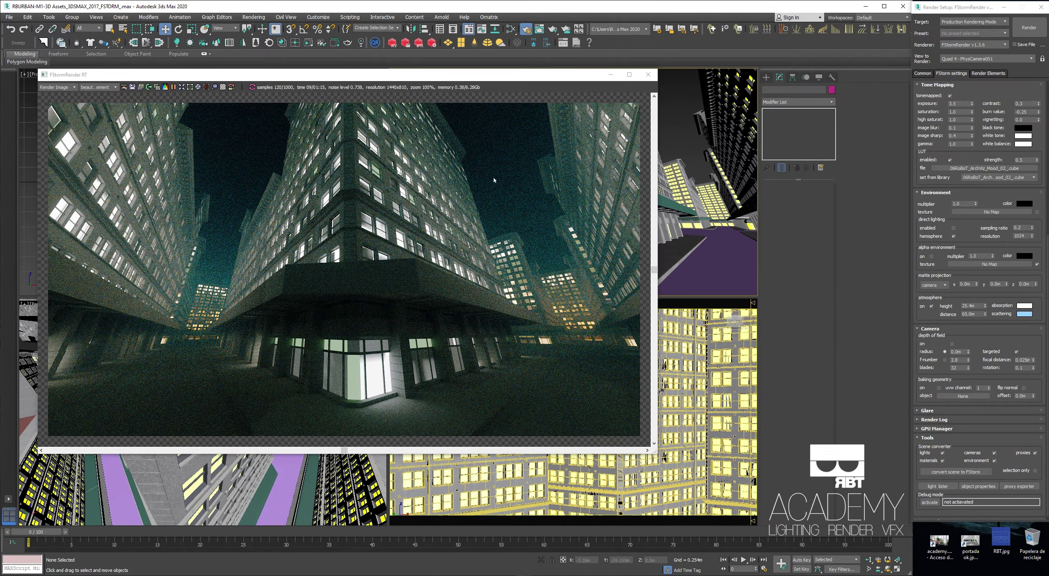
Switch the camera viewport to perspective and orbit above the buildings to examine the upper facades in the live render.
drag(494, 74, 564, 67)
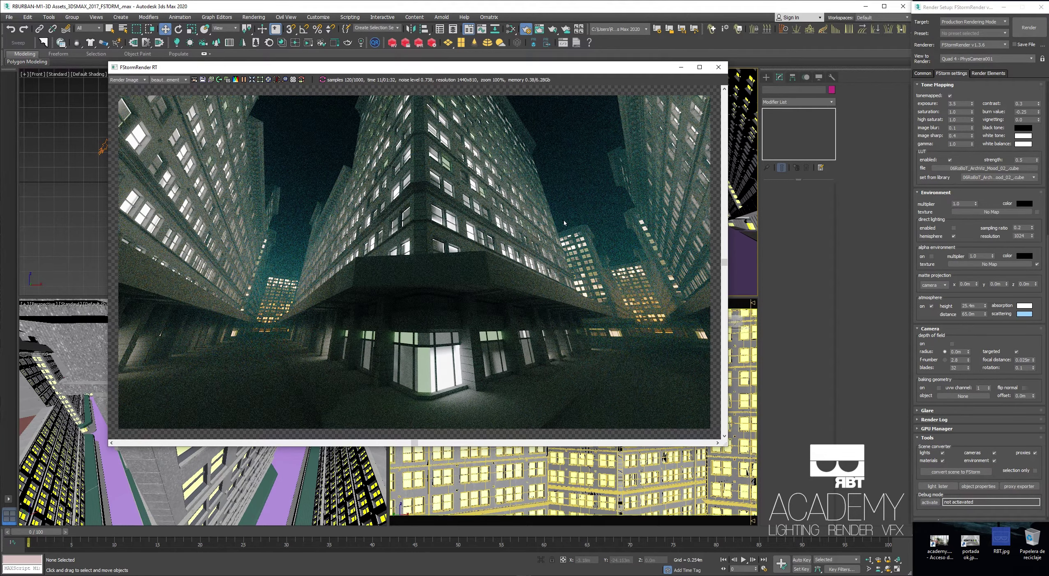
drag(477, 68, 463, 315)
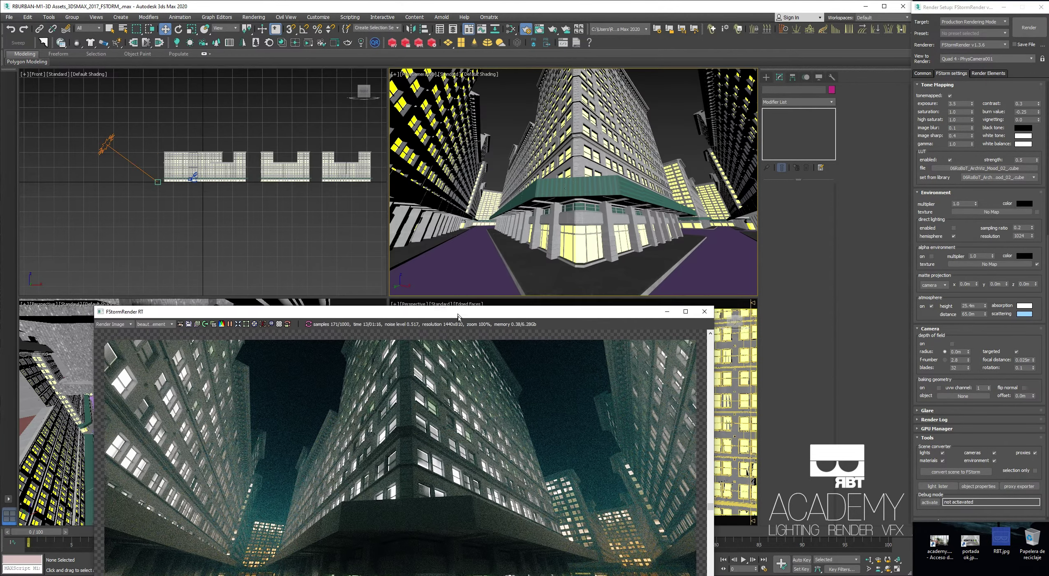
click(512, 122)
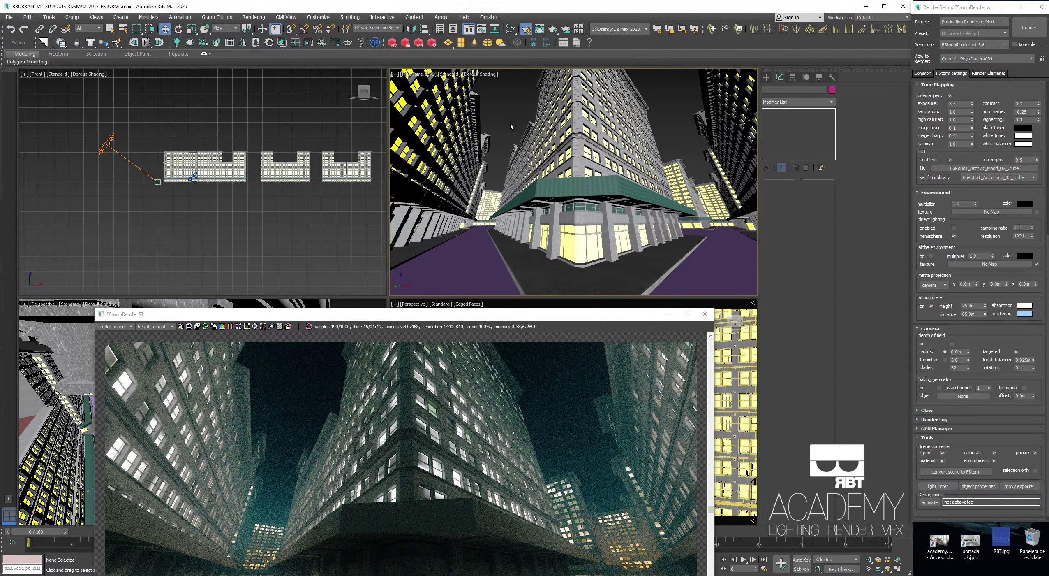
key(p)
alt+middle_drag(510, 123, 613, 128)
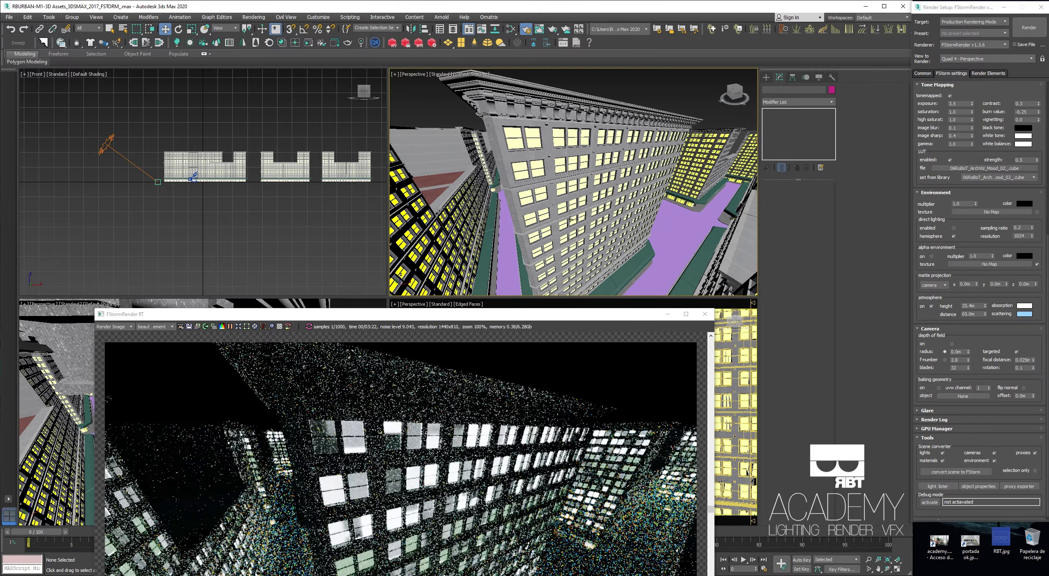
drag(520, 315, 579, 84)
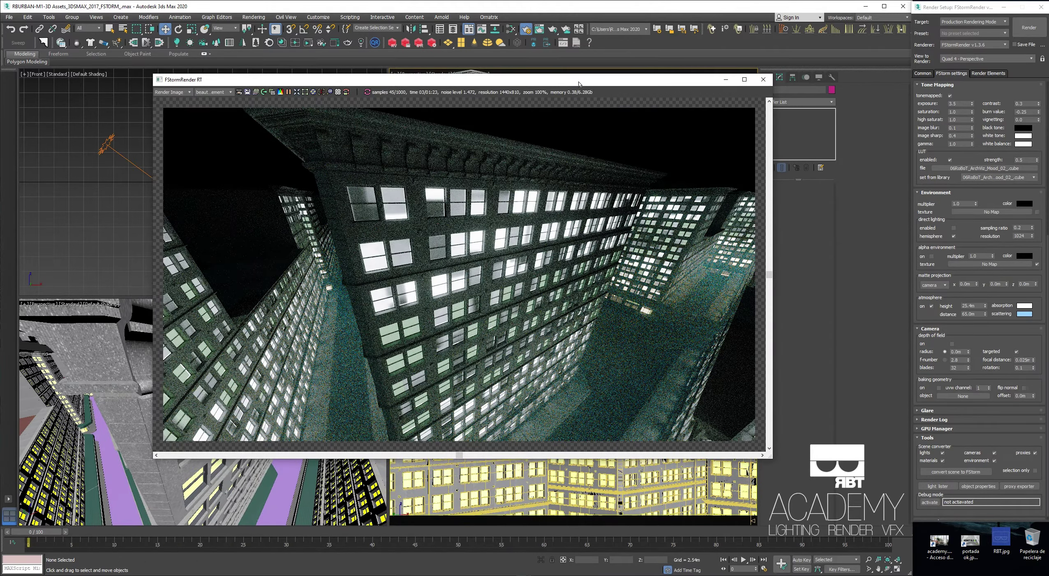
Return the viewport to the physical camera view and bring the live render back over the viewports.
drag(579, 84, 574, 280)
click(560, 212)
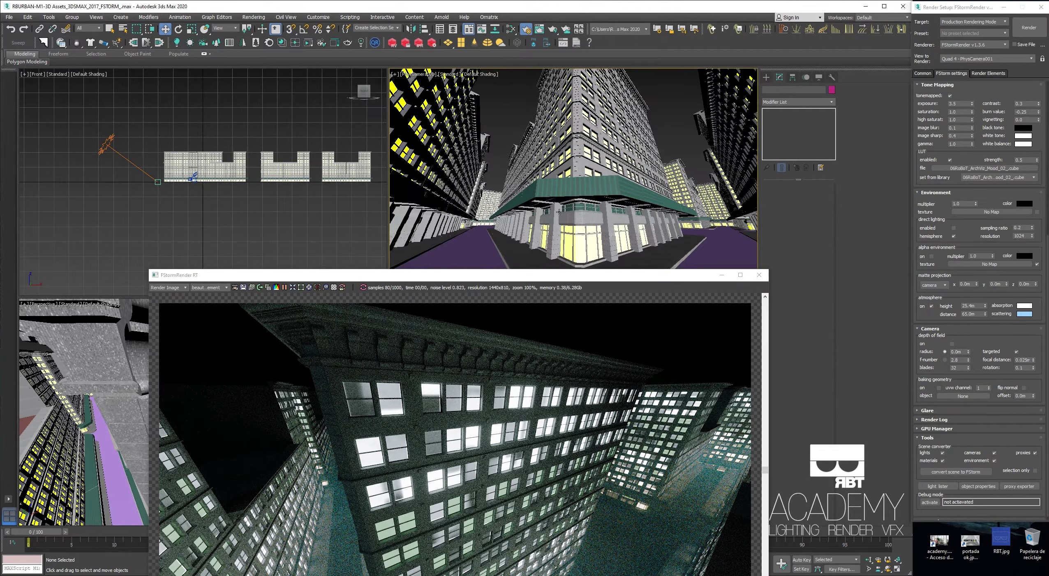
drag(556, 275, 592, 90)
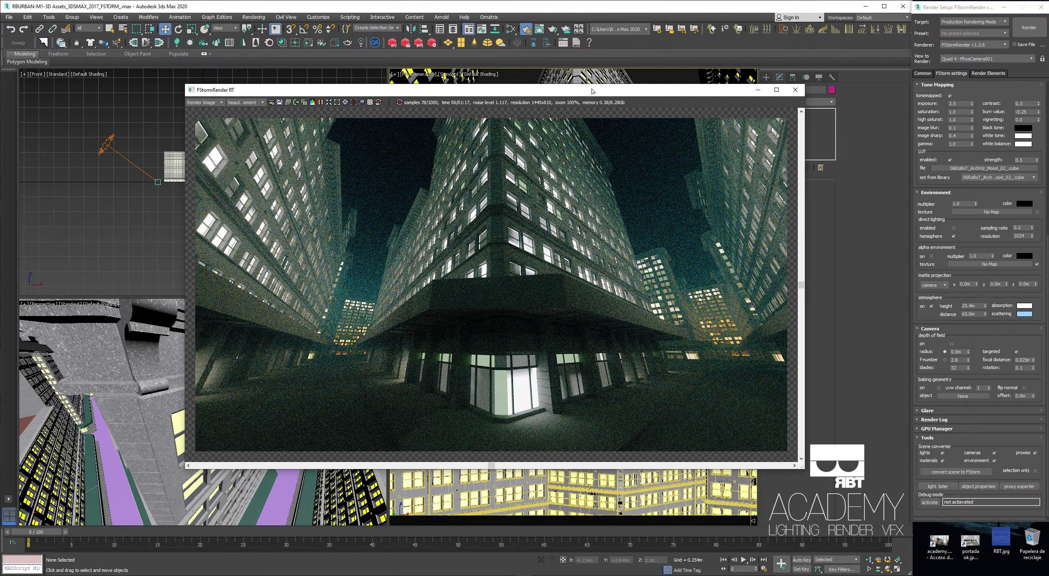
Change the FStorm environment color to white to relight the street corner as a foggy daytime scene.
drag(592, 91, 572, 84)
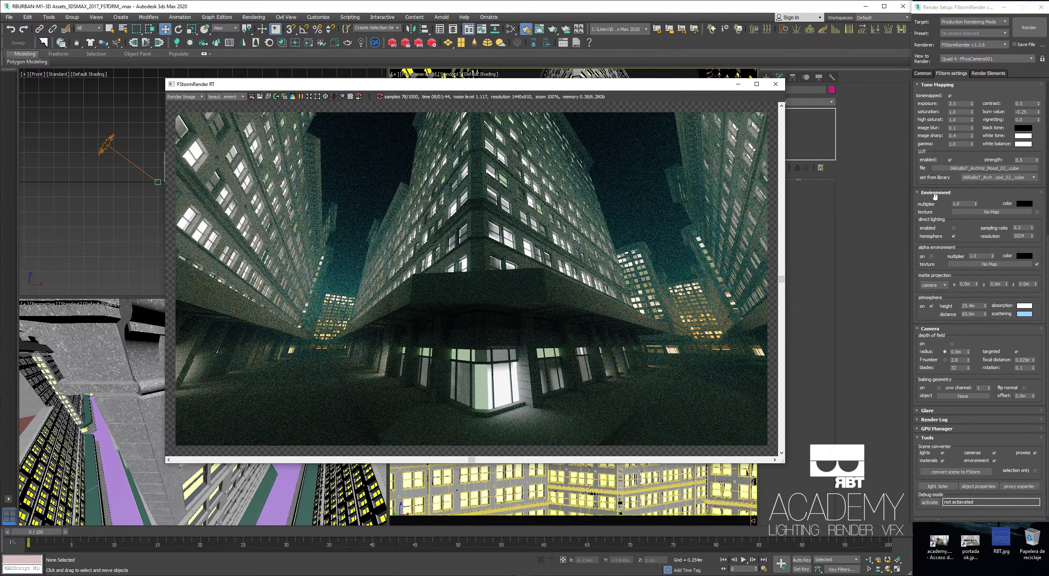
click(1024, 203)
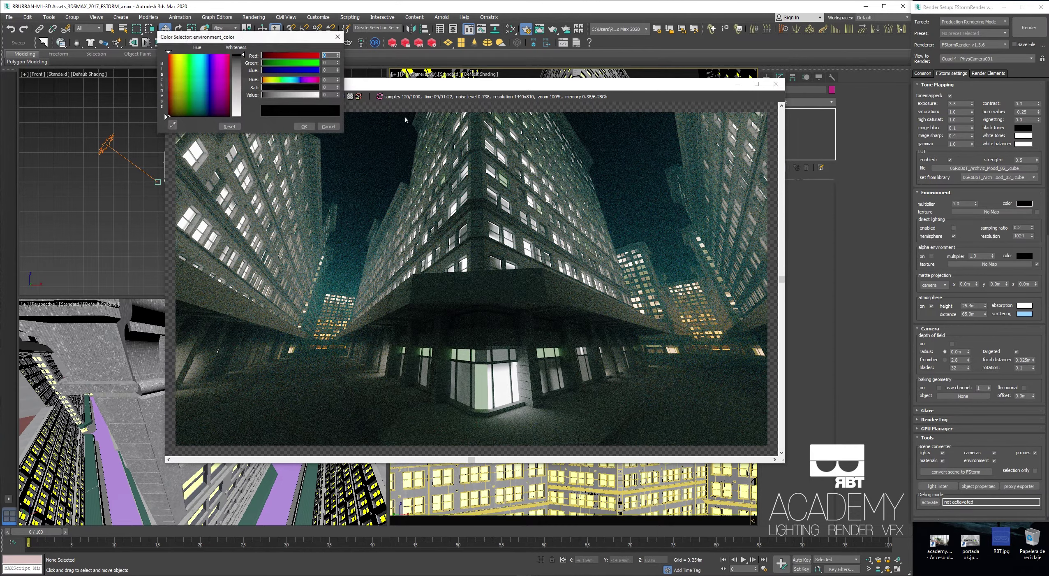
drag(243, 54, 243, 116)
click(303, 127)
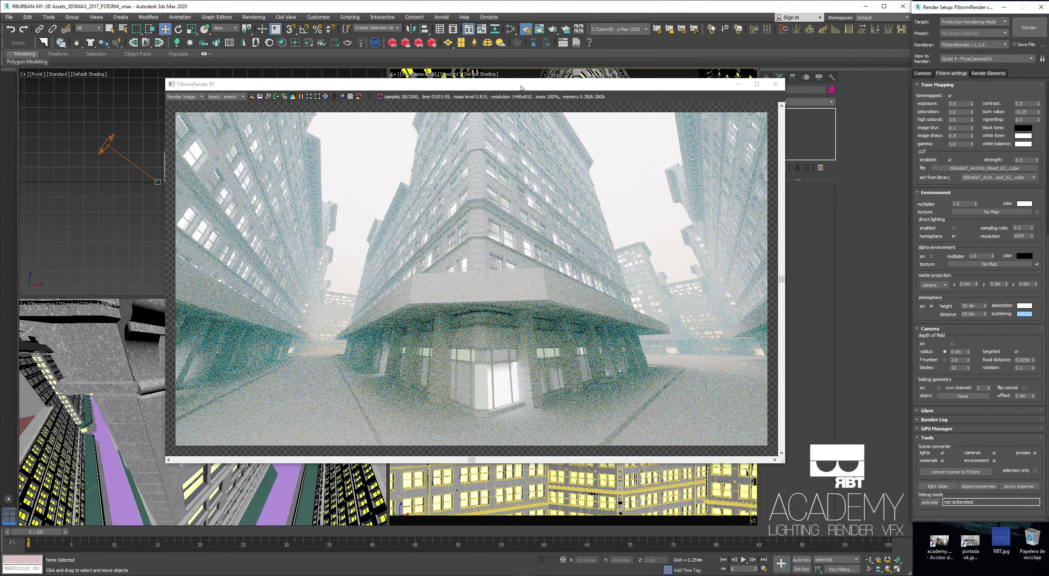
drag(520, 88, 516, 85)
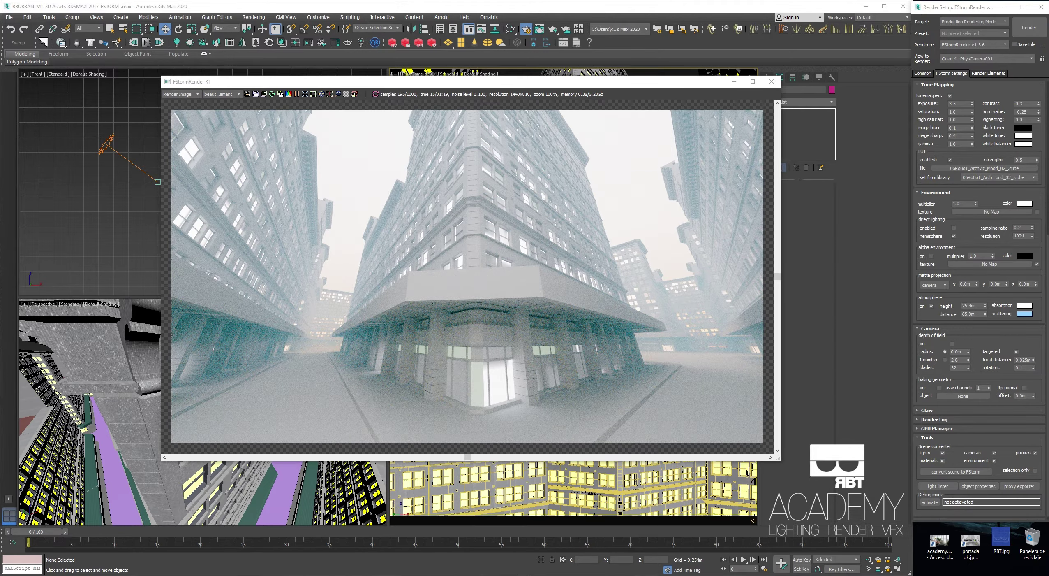
View the desktop image academy.png in the Photos app and return to the live render in 3ds Max.
double_click(940, 542)
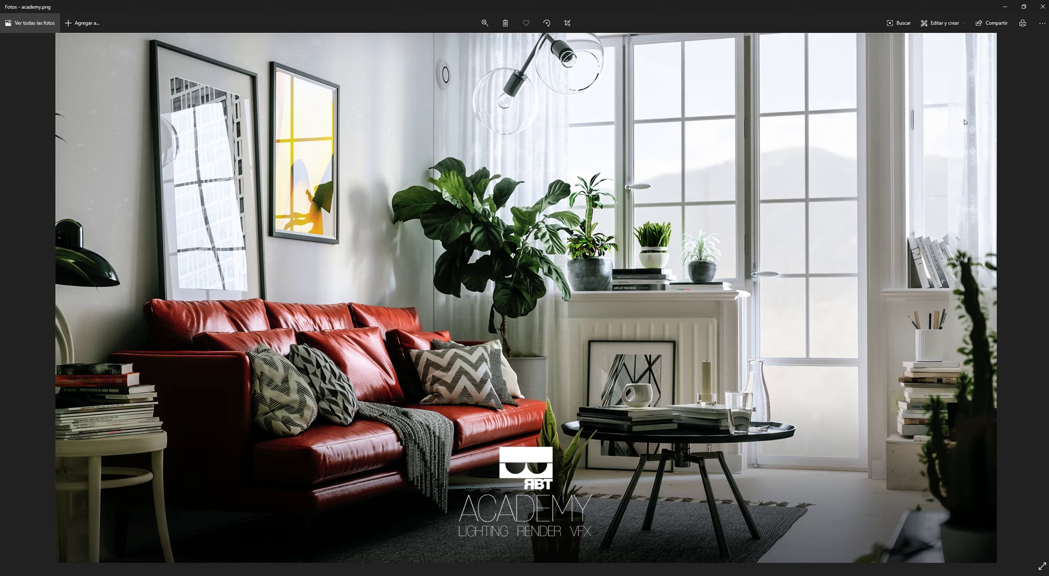
click(1006, 7)
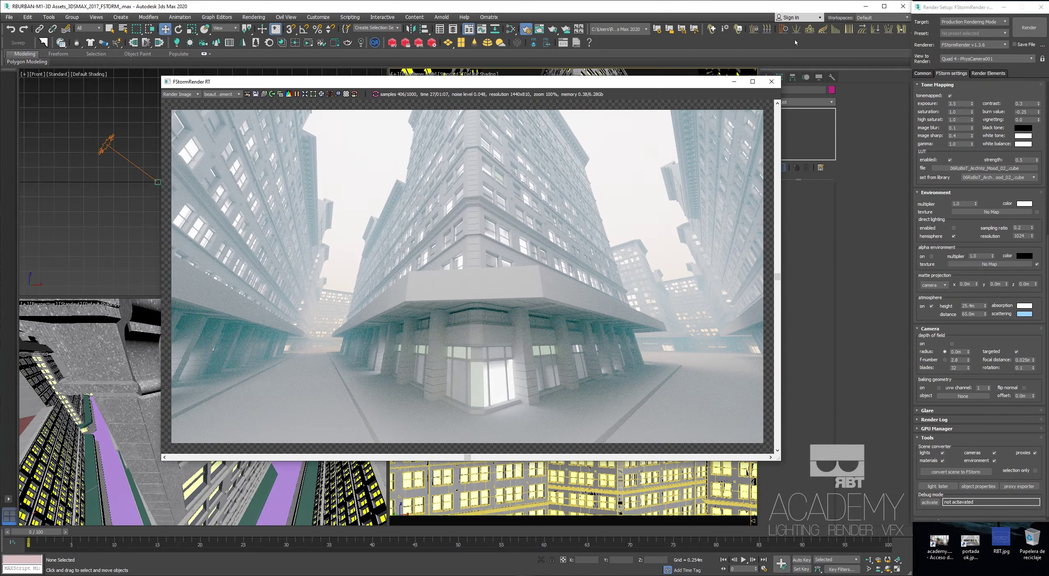
drag(679, 83, 663, 75)
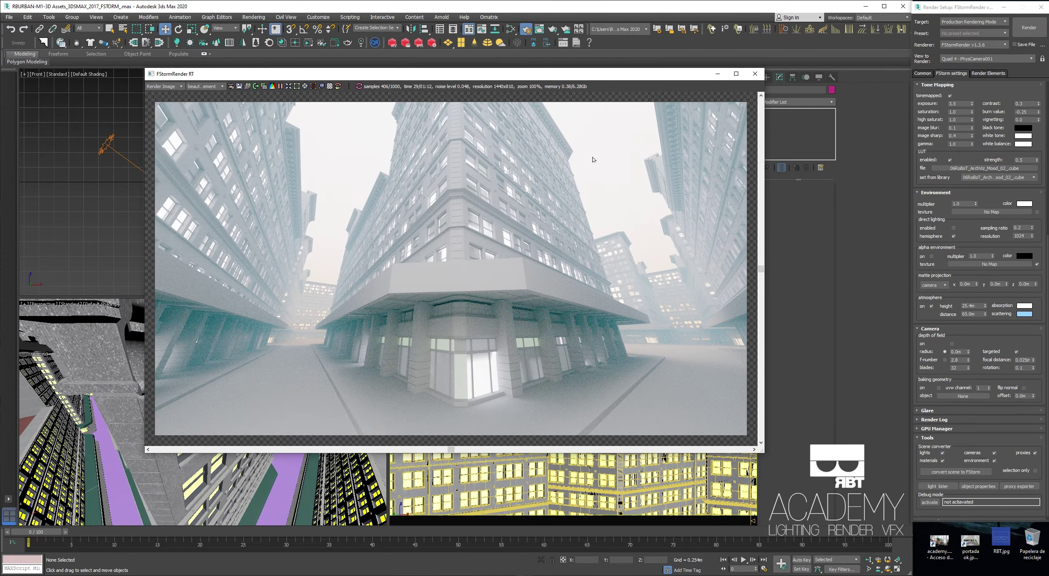